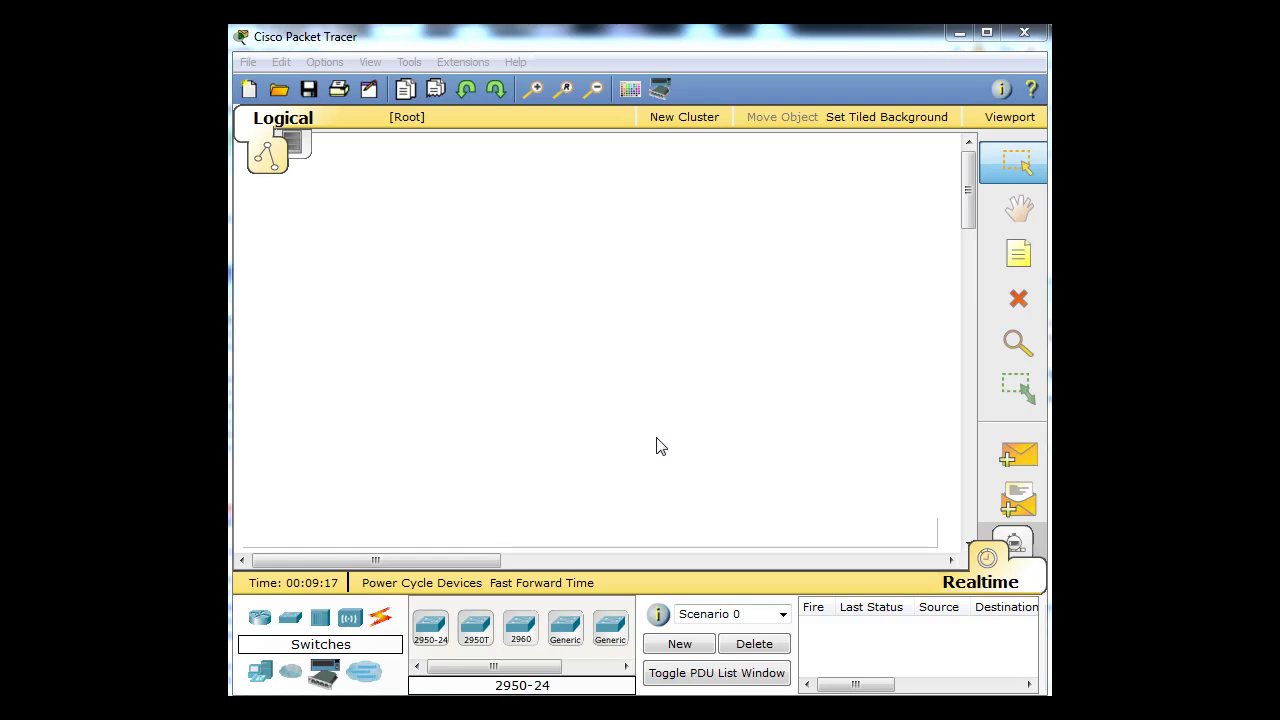
- Place a 2811 router (Router1) on the workspace
{"action": "left_click", "coordinate": [674, 224]}
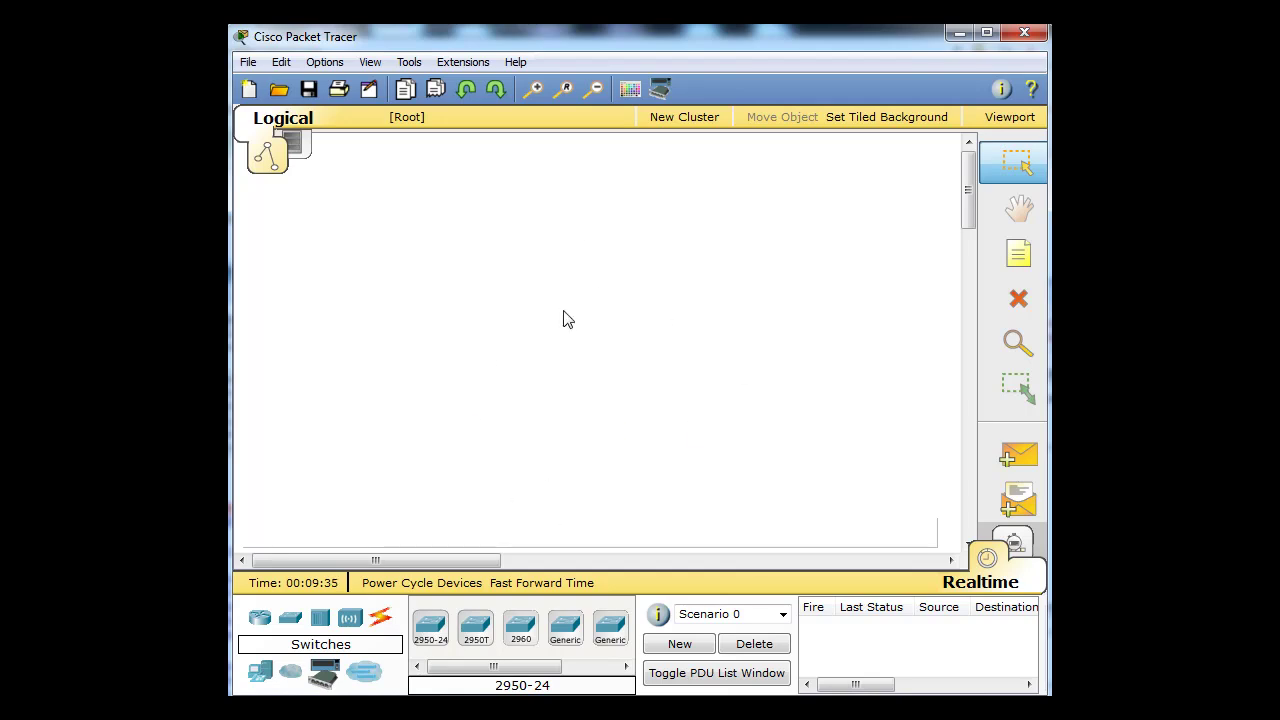
{"action": "left_click", "coordinate": [261, 620]}
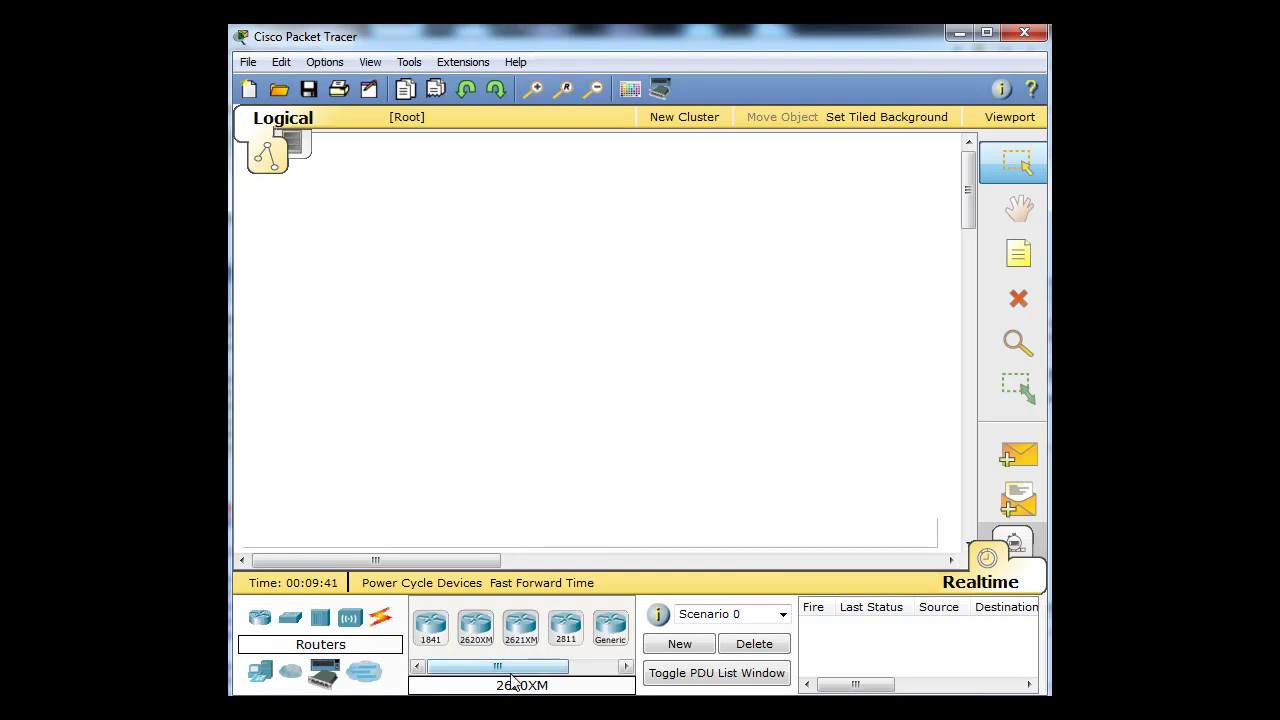
{"action": "left_click_drag", "start_coordinate": [519, 672], "coordinate": [547, 672]}
{"action": "left_click_drag", "start_coordinate": [520, 568], "coordinate": [483, 370]}
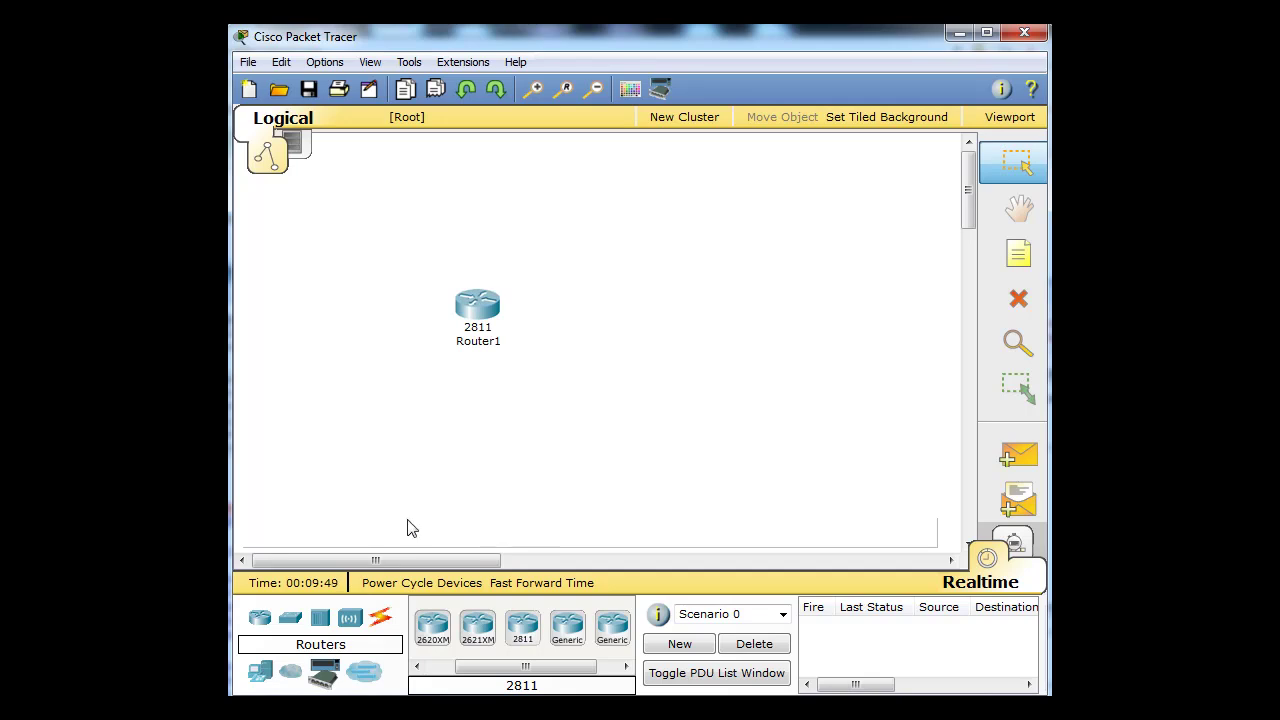
- Add a 2960-24TT switch (Switch1) beside it and bring up Router1's device window
{"action": "left_click", "coordinate": [291, 622]}
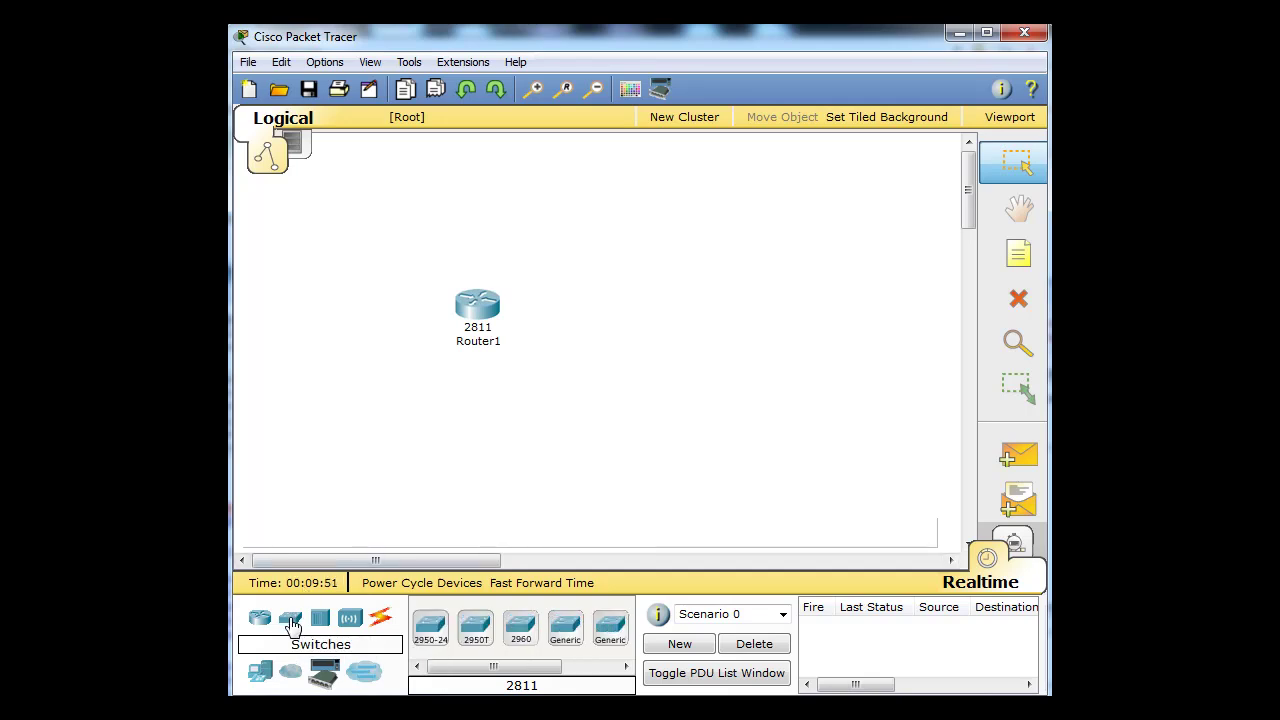
{"action": "left_click_drag", "start_coordinate": [478, 668], "coordinate": [632, 314]}
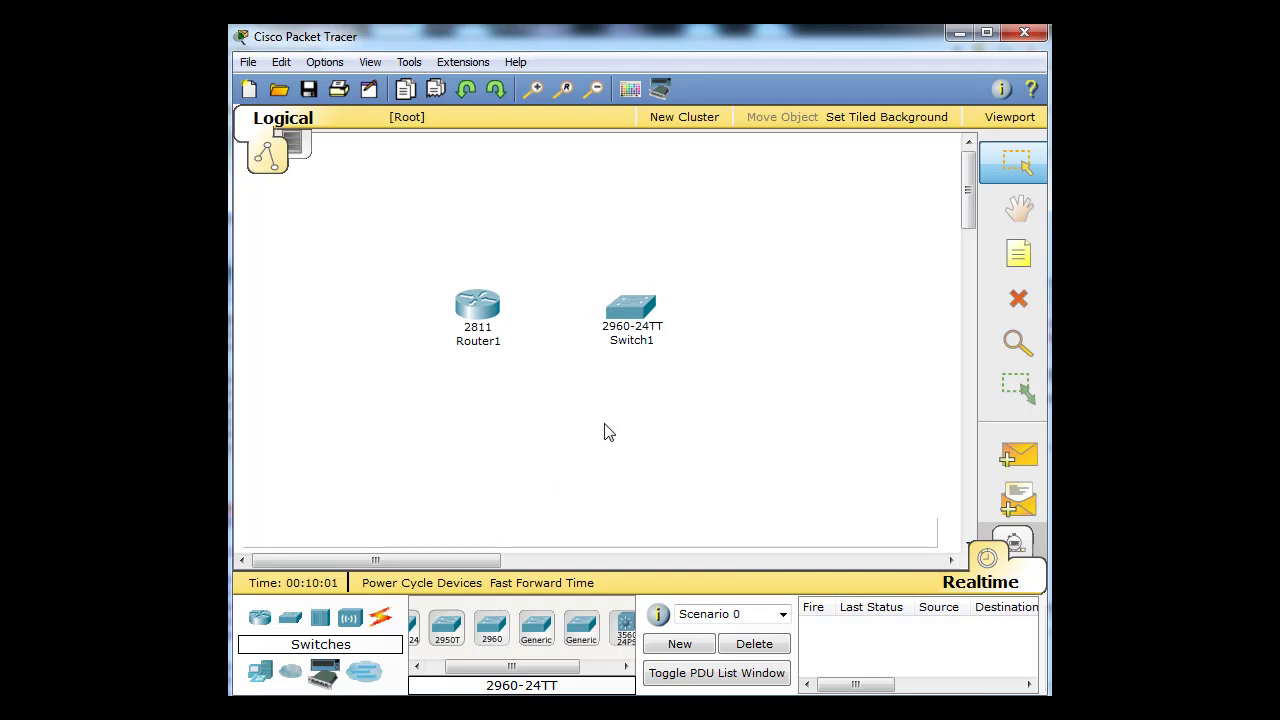
{"action": "left_click", "coordinate": [476, 311]}
{"action": "left_click_drag", "start_coordinate": [350, 107], "coordinate": [554, 111]}
- Review Router1's NM-2W, NM-2FE2W, NM-2E2W and NM-1FE-TX module descriptions
{"action": "left_click", "coordinate": [402, 329]}
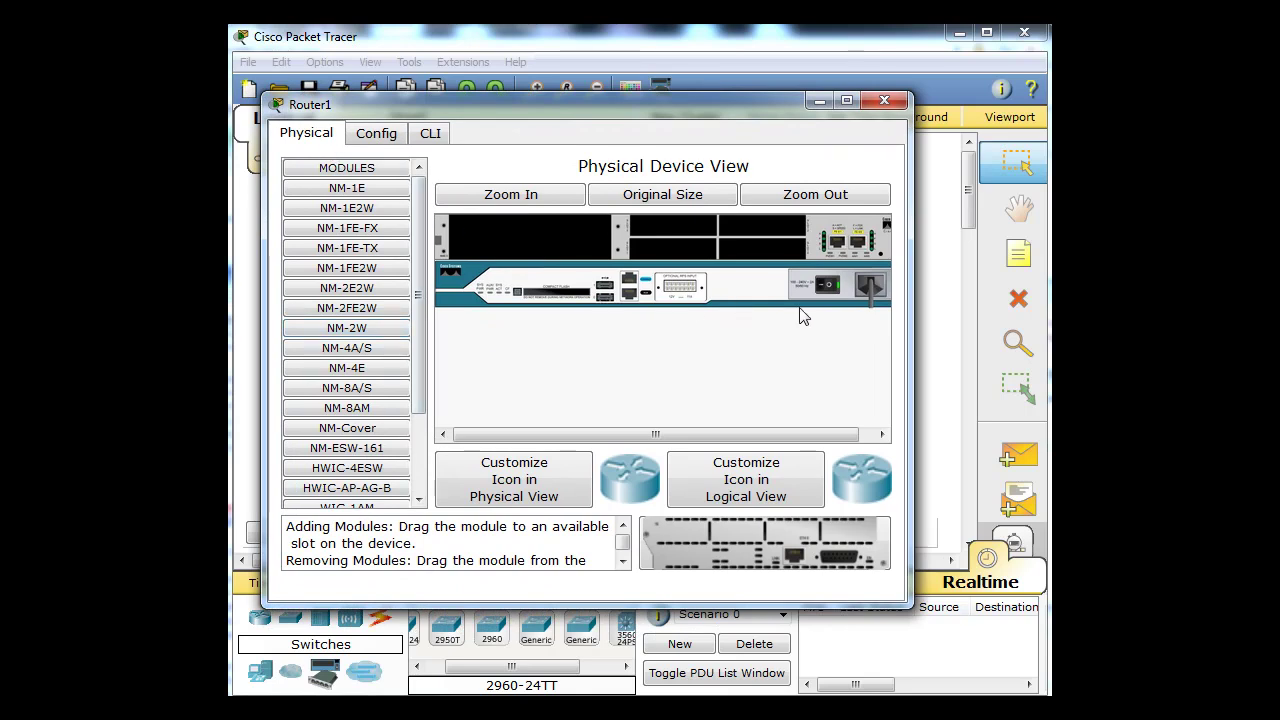
{"action": "left_click", "coordinate": [350, 308]}
{"action": "left_click", "coordinate": [348, 288]}
{"action": "left_click", "coordinate": [346, 254]}
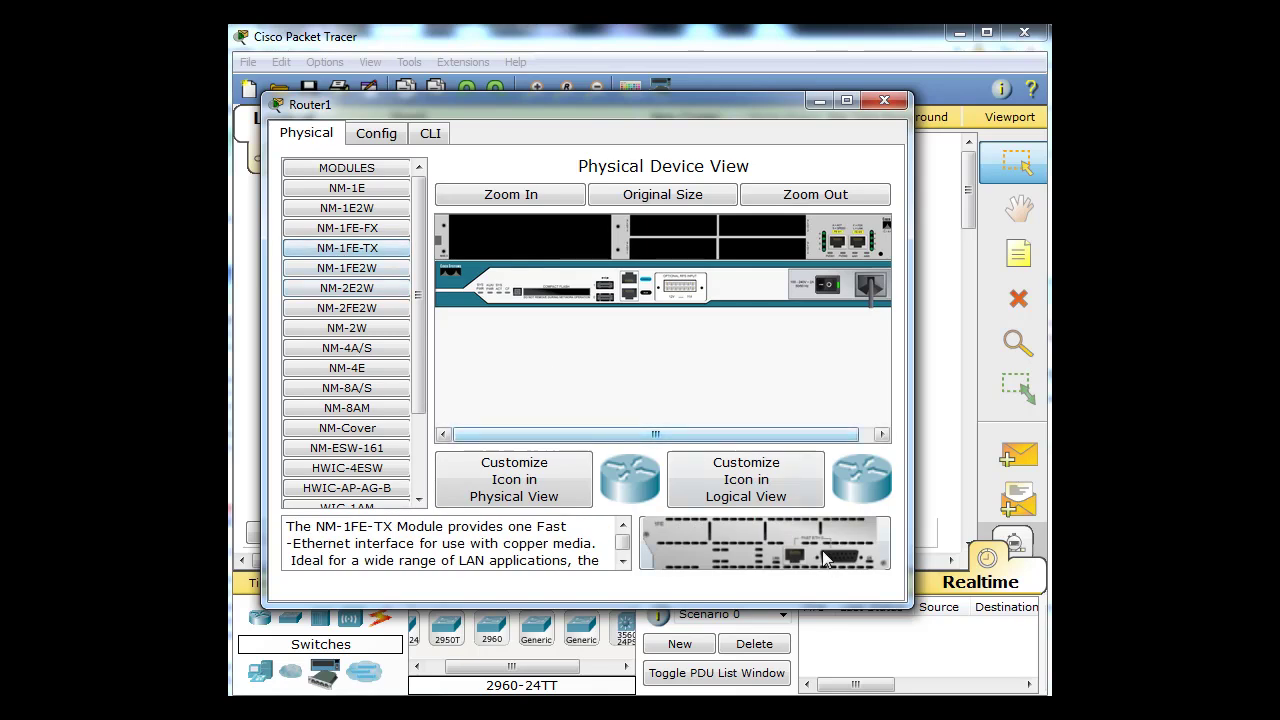
- Look over Router1's Config and CLI tabs, then close its window
{"action": "left_click", "coordinate": [377, 136]}
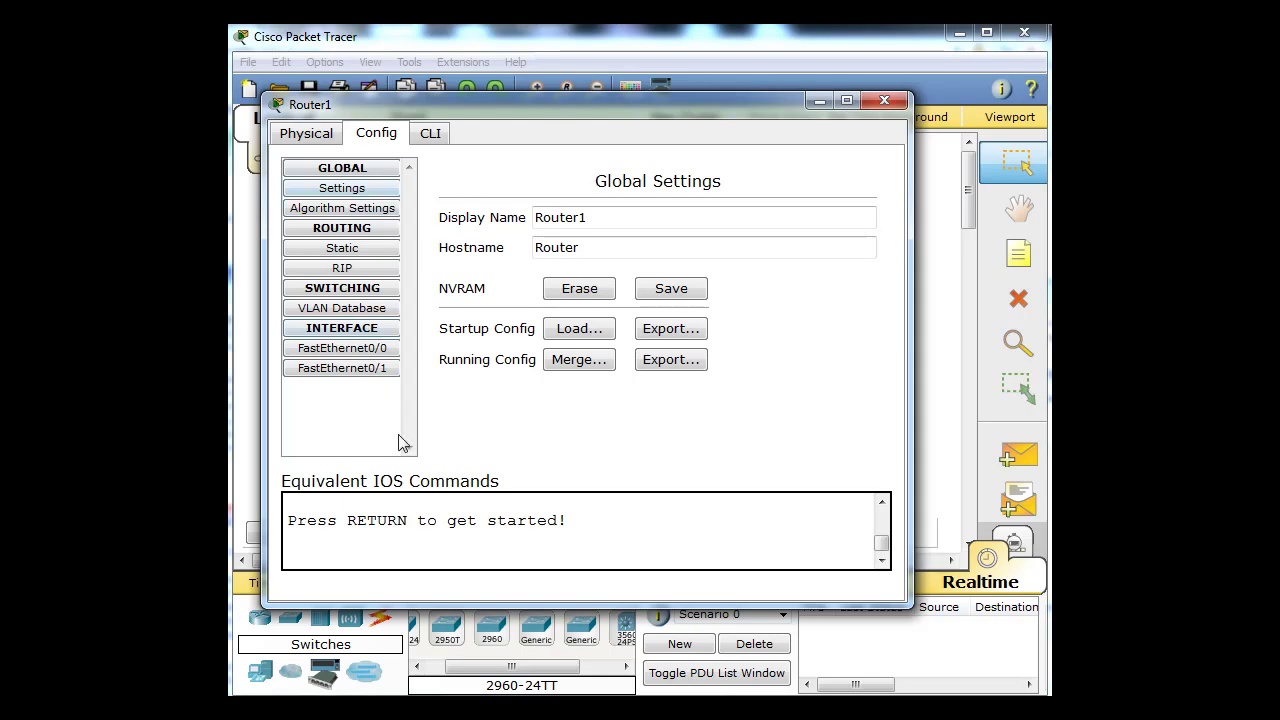
{"action": "left_click", "coordinate": [431, 136]}
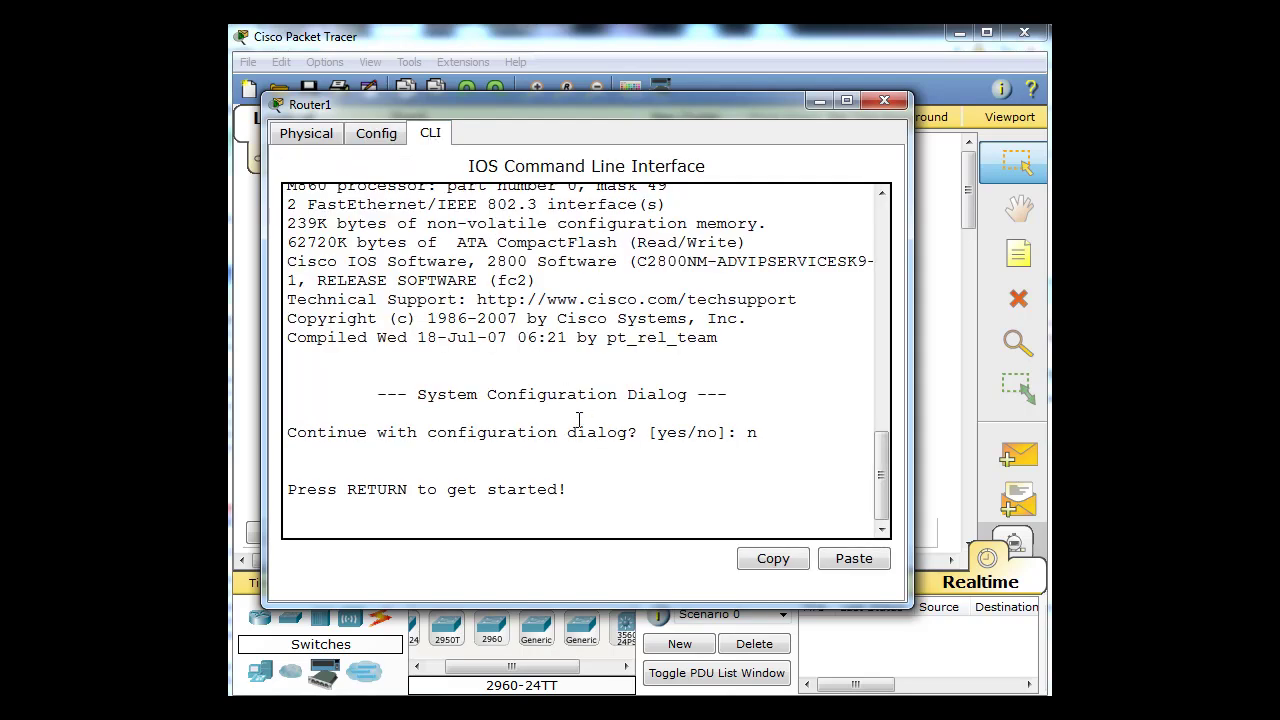
{"action": "left_click_drag", "start_coordinate": [559, 108], "coordinate": [575, 101]}
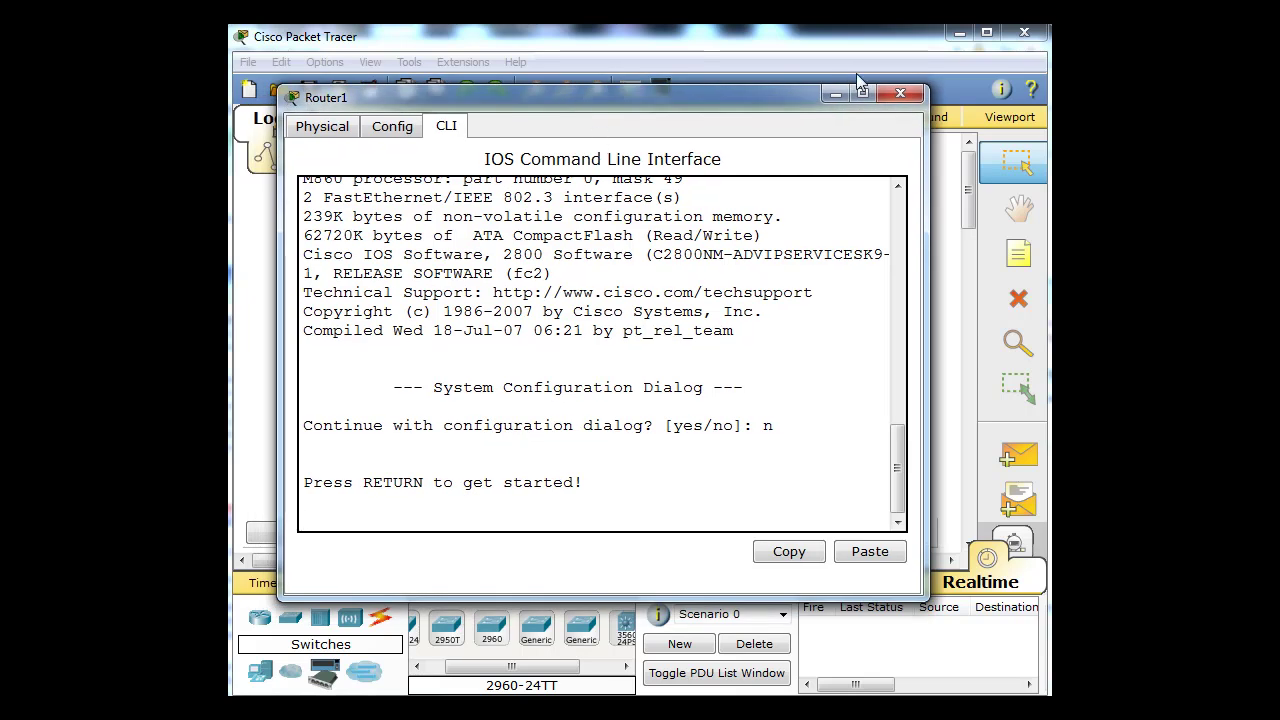
{"action": "left_click", "coordinate": [901, 95]}
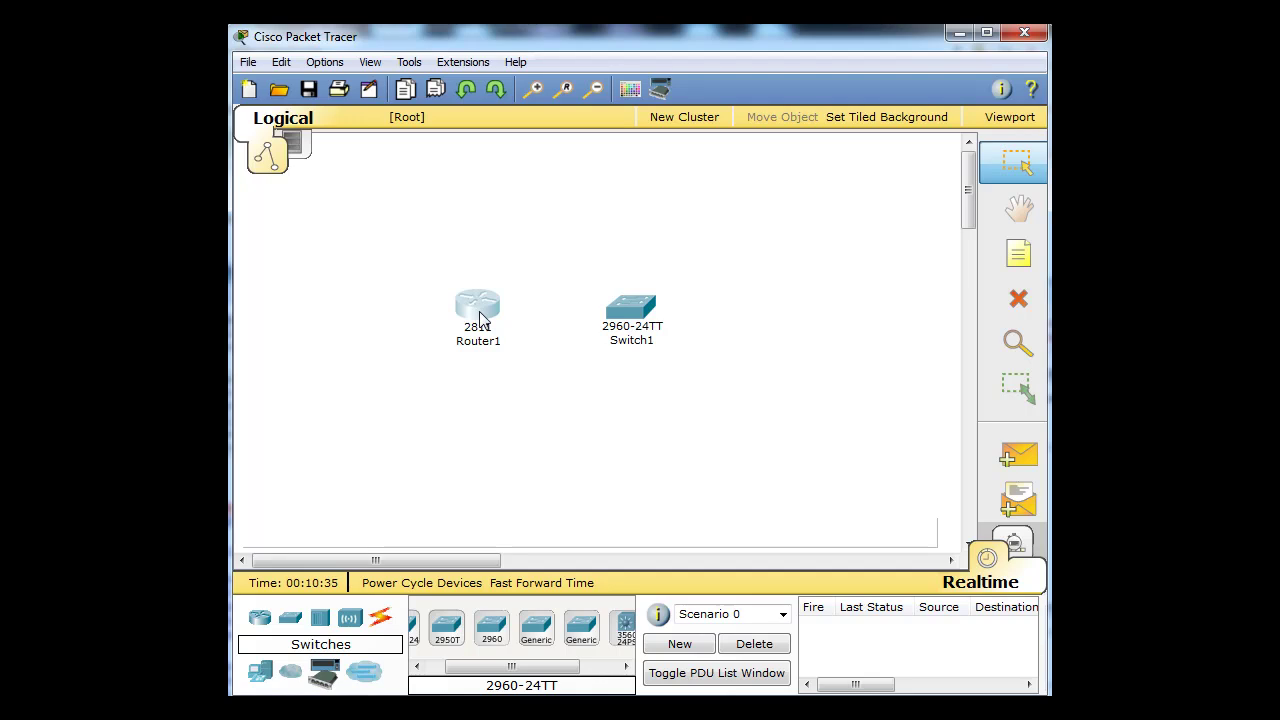
{"action": "left_click", "coordinate": [632, 312]}
{"action": "left_click_drag", "start_coordinate": [481, 172], "coordinate": [639, 110]}
{"action": "left_click", "coordinate": [402, 145]}
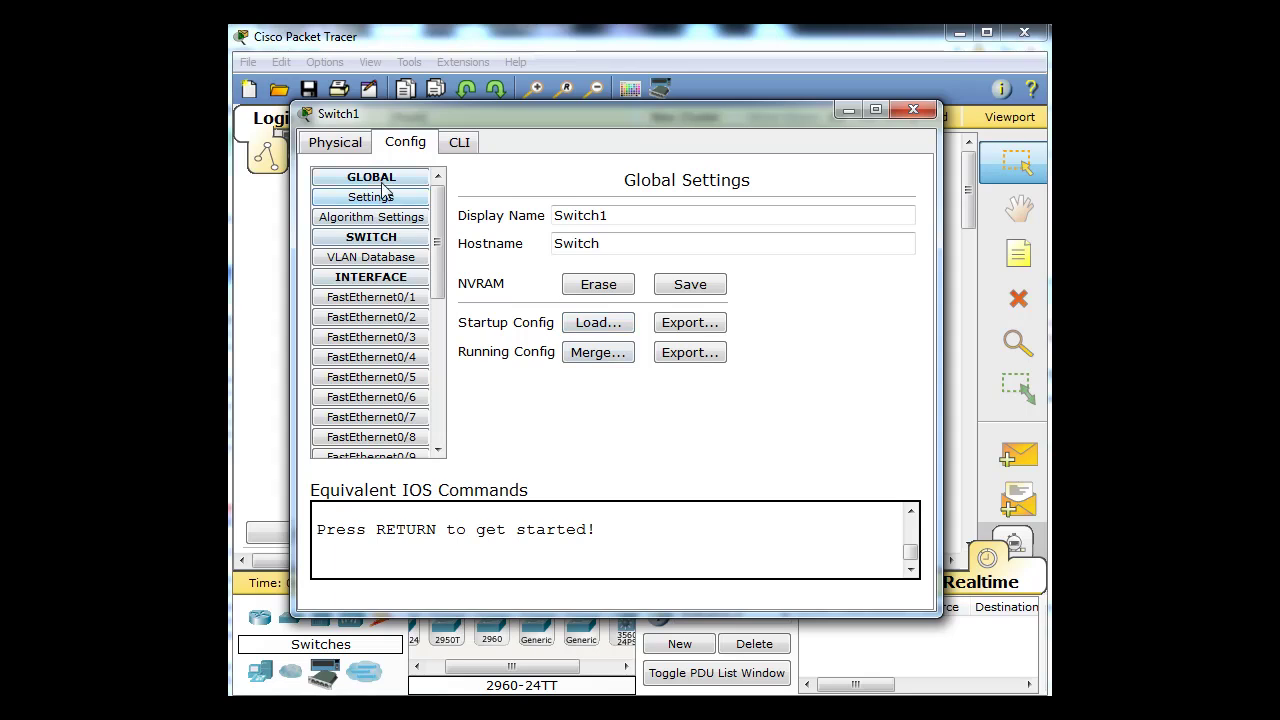
{"action": "left_click", "coordinate": [380, 217]}
{"action": "left_click", "coordinate": [375, 240]}
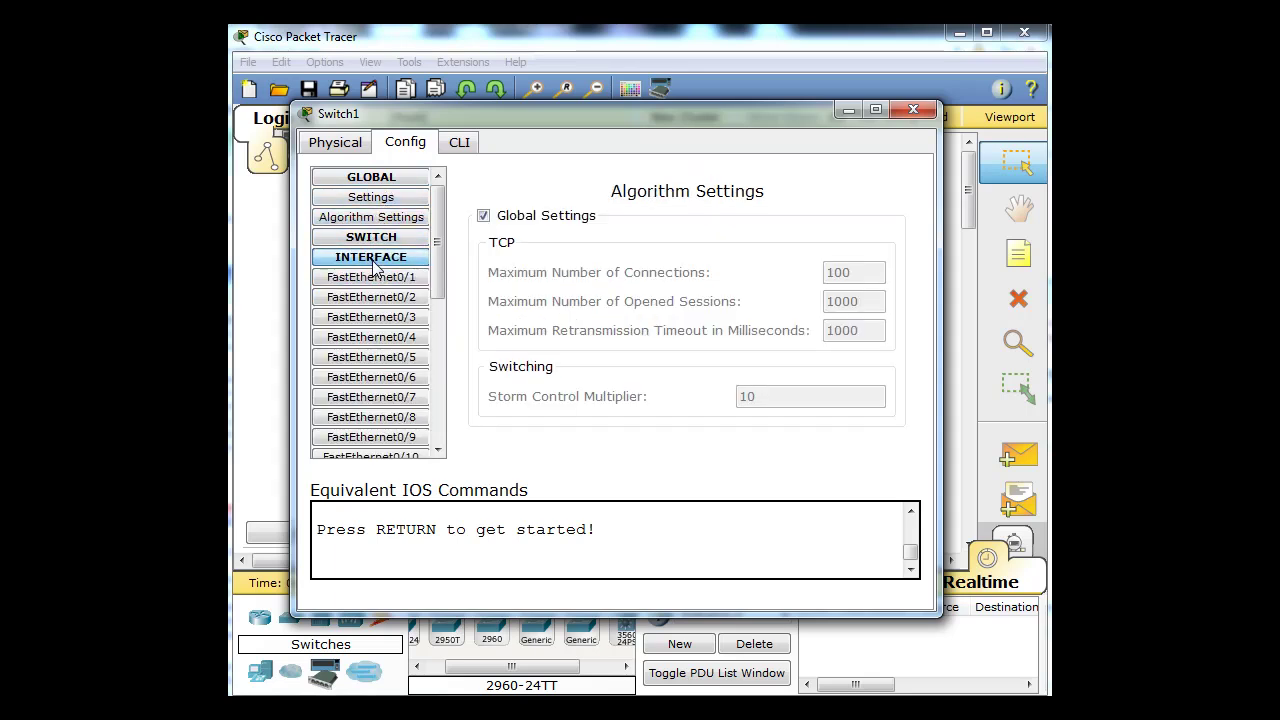
{"action": "left_click", "coordinate": [460, 144]}
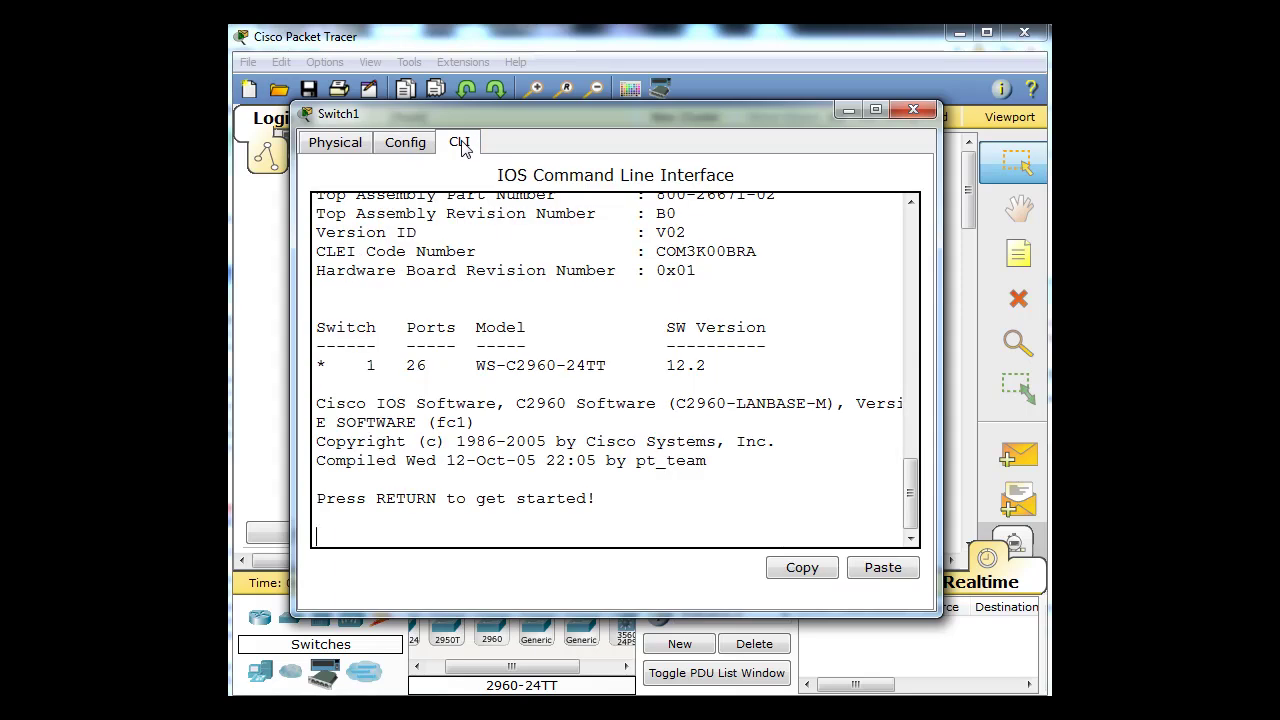
{"action": "left_click", "coordinate": [913, 110]}
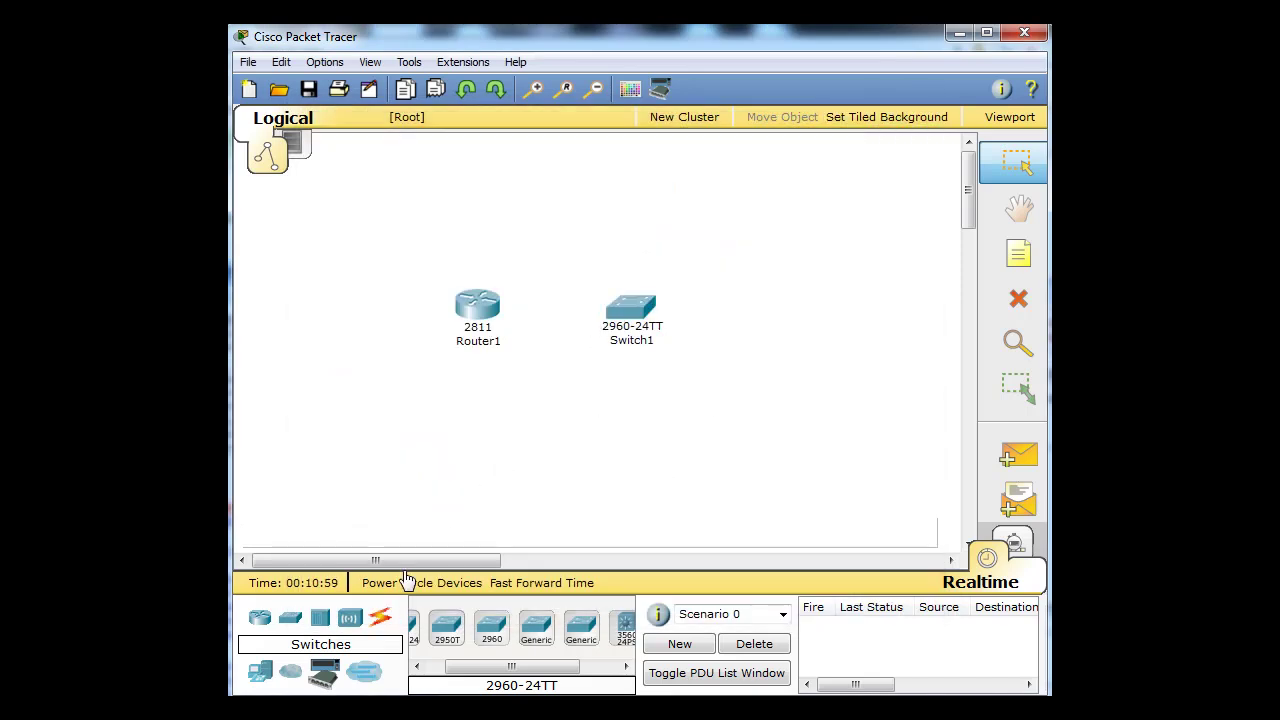
- Cable Router1 FastEthernet0/0 to Switch1 FastEthernet0/1 with copper straight-through
{"action": "left_click", "coordinate": [381, 622]}
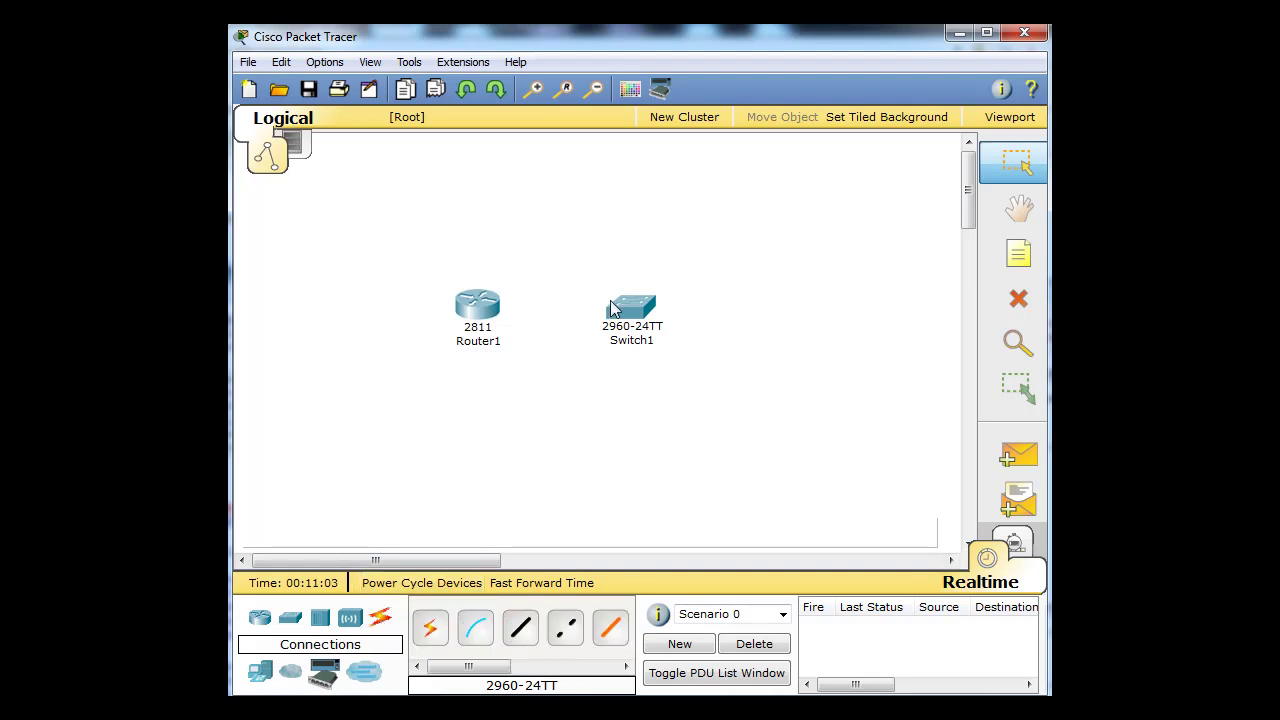
{"action": "left_click", "coordinate": [520, 632]}
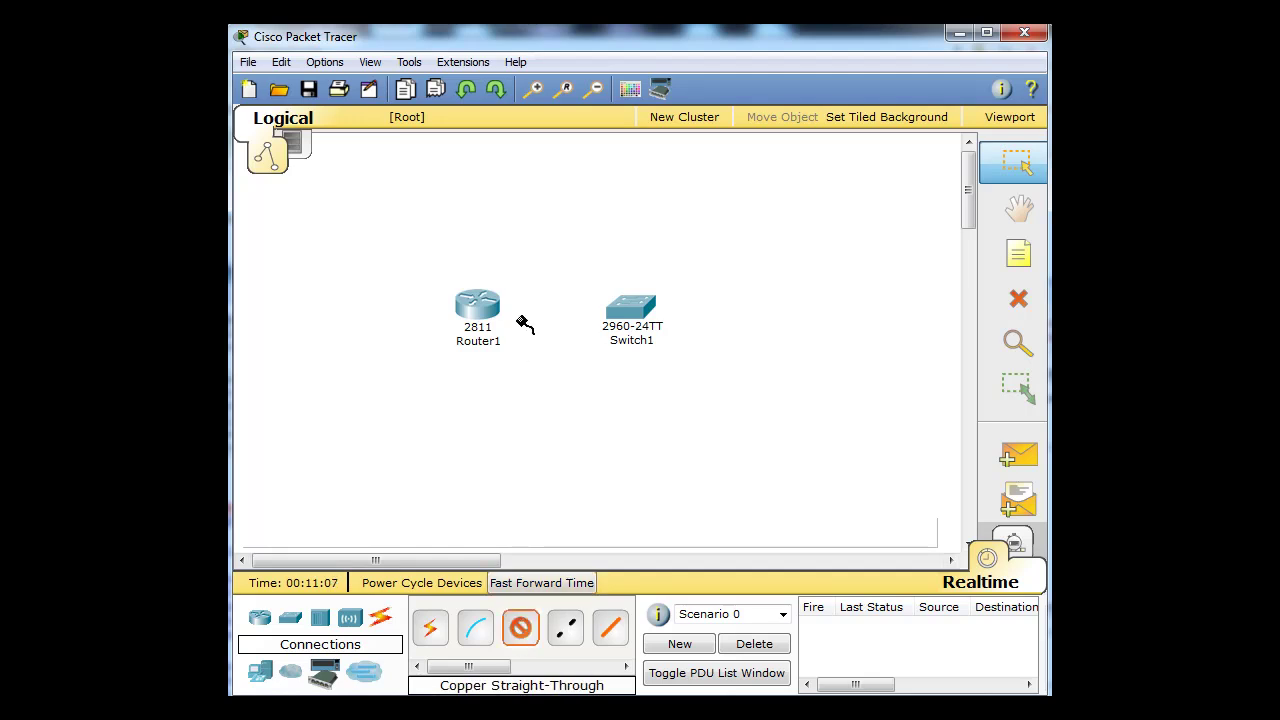
{"action": "left_click", "coordinate": [483, 310]}
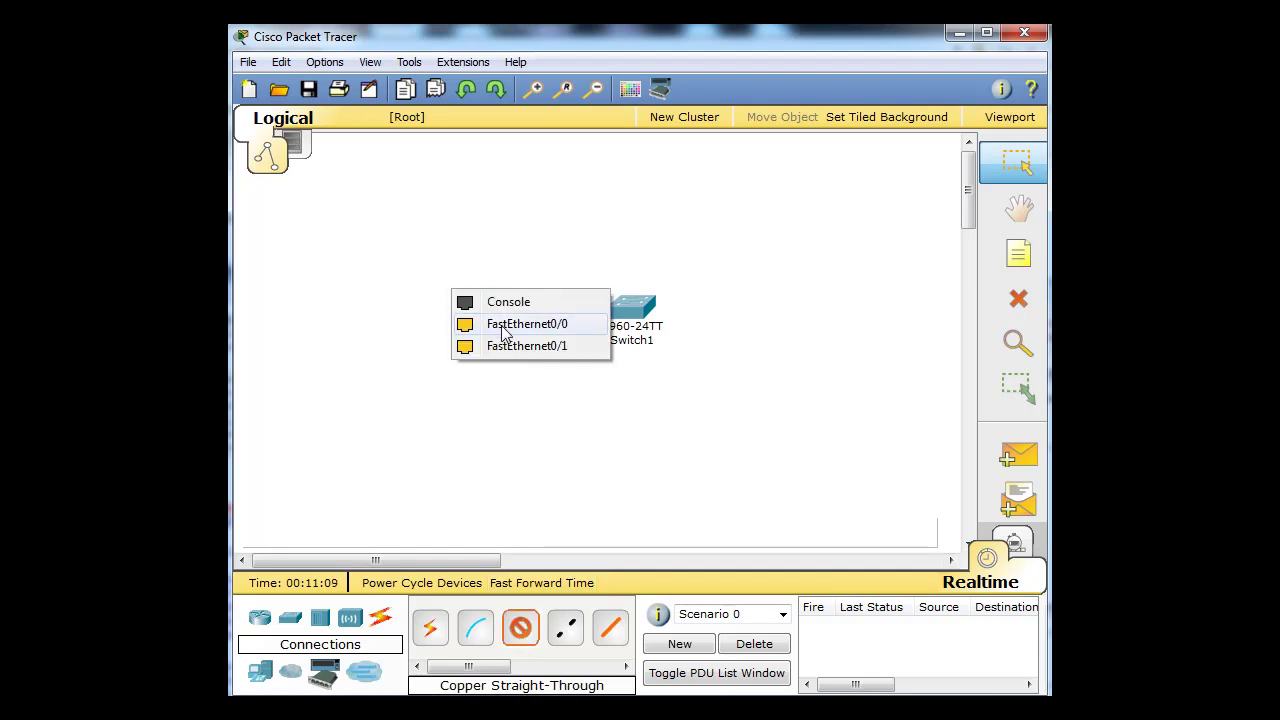
{"action": "left_click", "coordinate": [505, 327]}
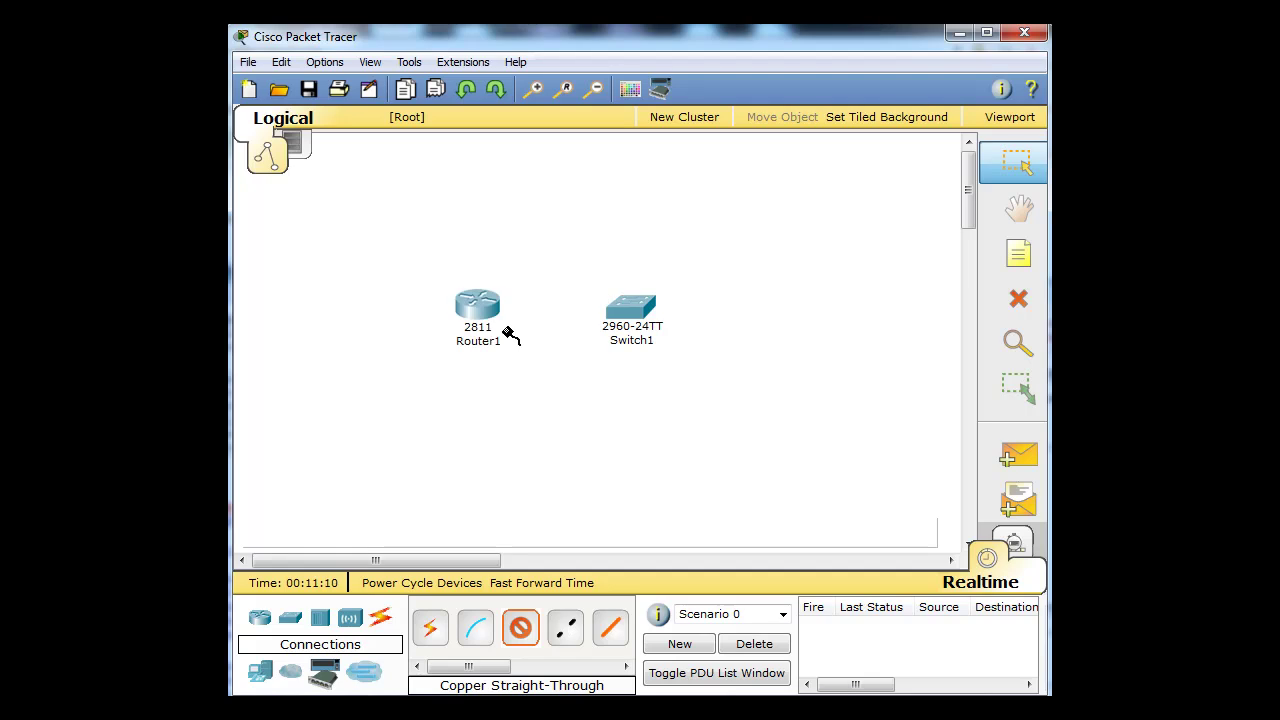
{"action": "left_click", "coordinate": [624, 309]}
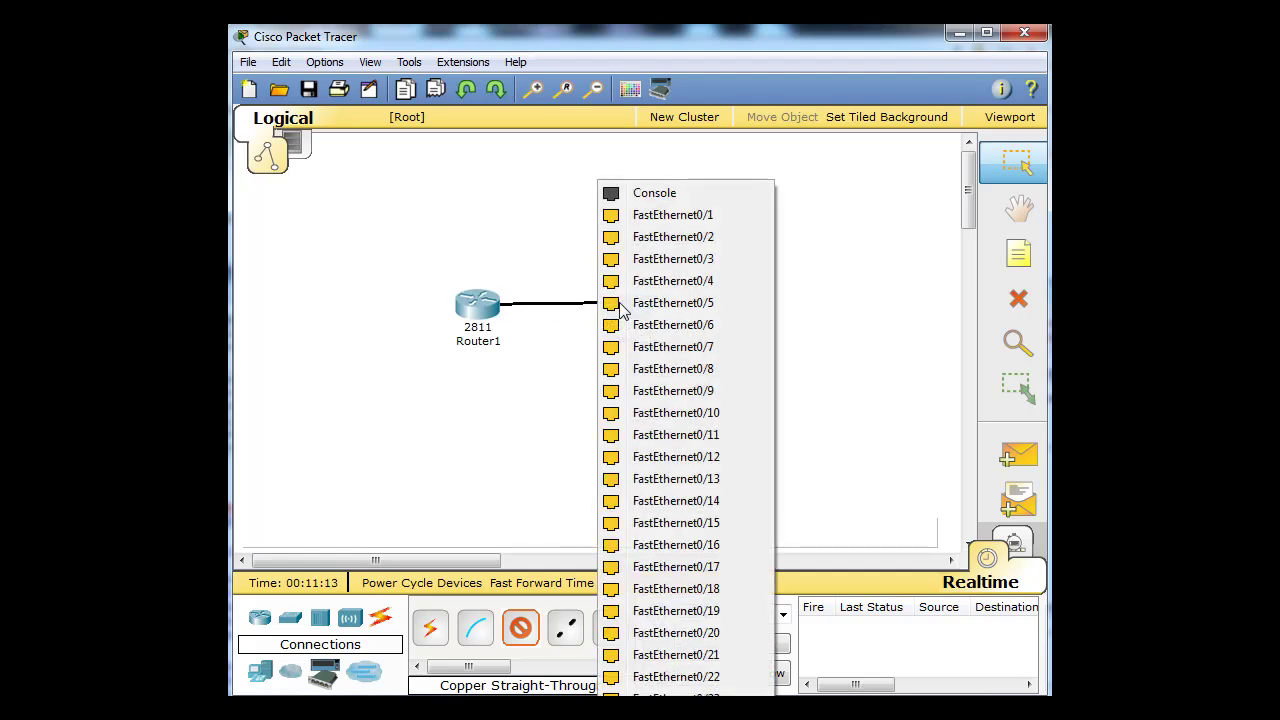
{"action": "left_click", "coordinate": [650, 216]}
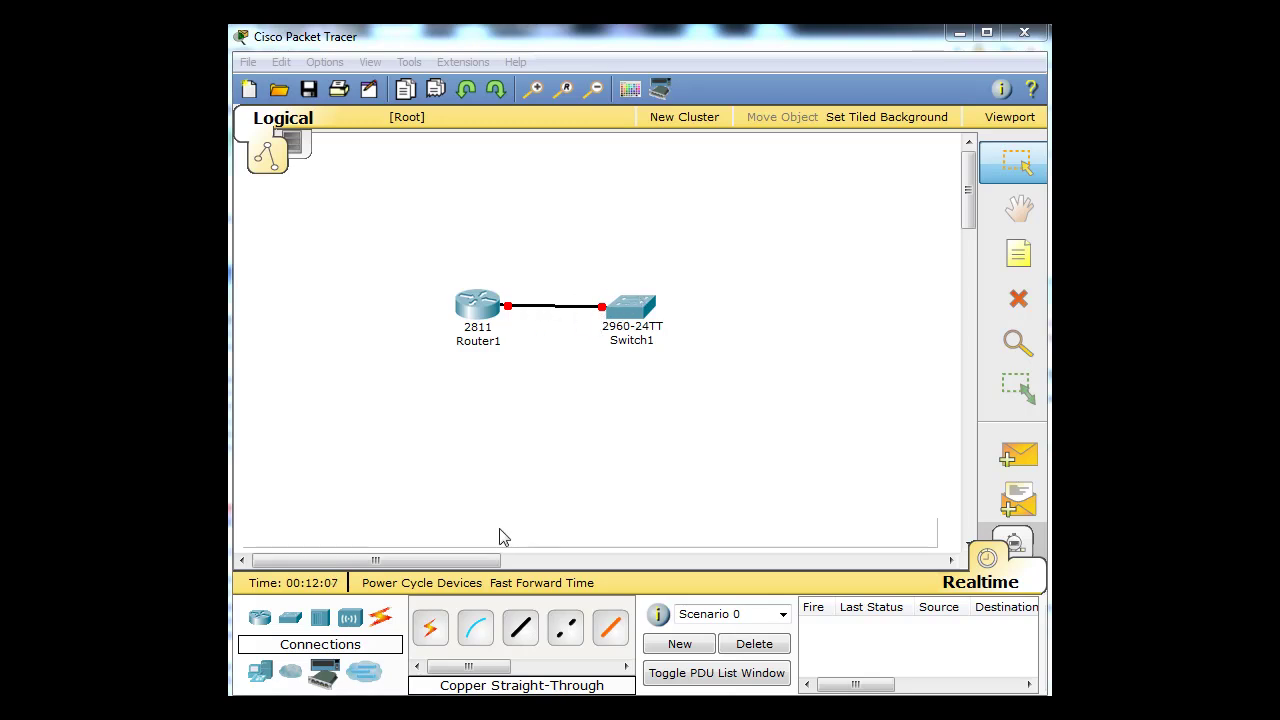
- Place a generic PC (PC0) to the right of Switch1
{"action": "left_click", "coordinate": [260, 678]}
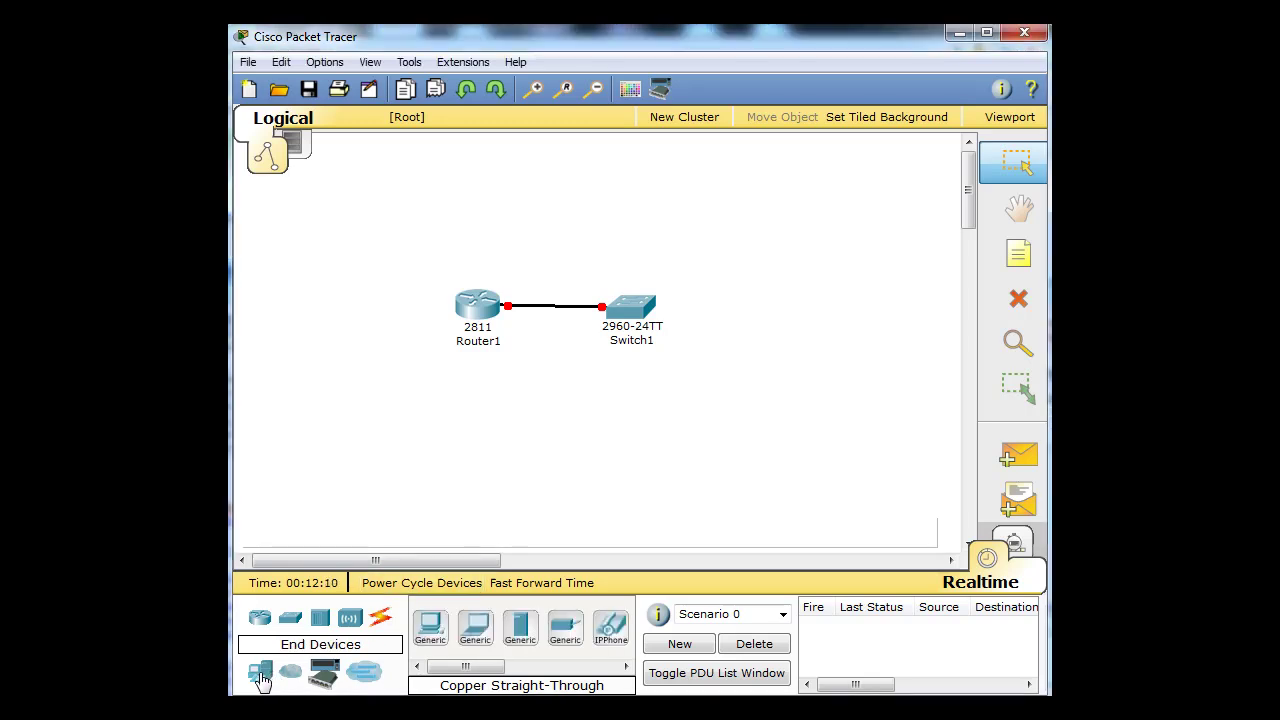
{"action": "left_click", "coordinate": [430, 628]}
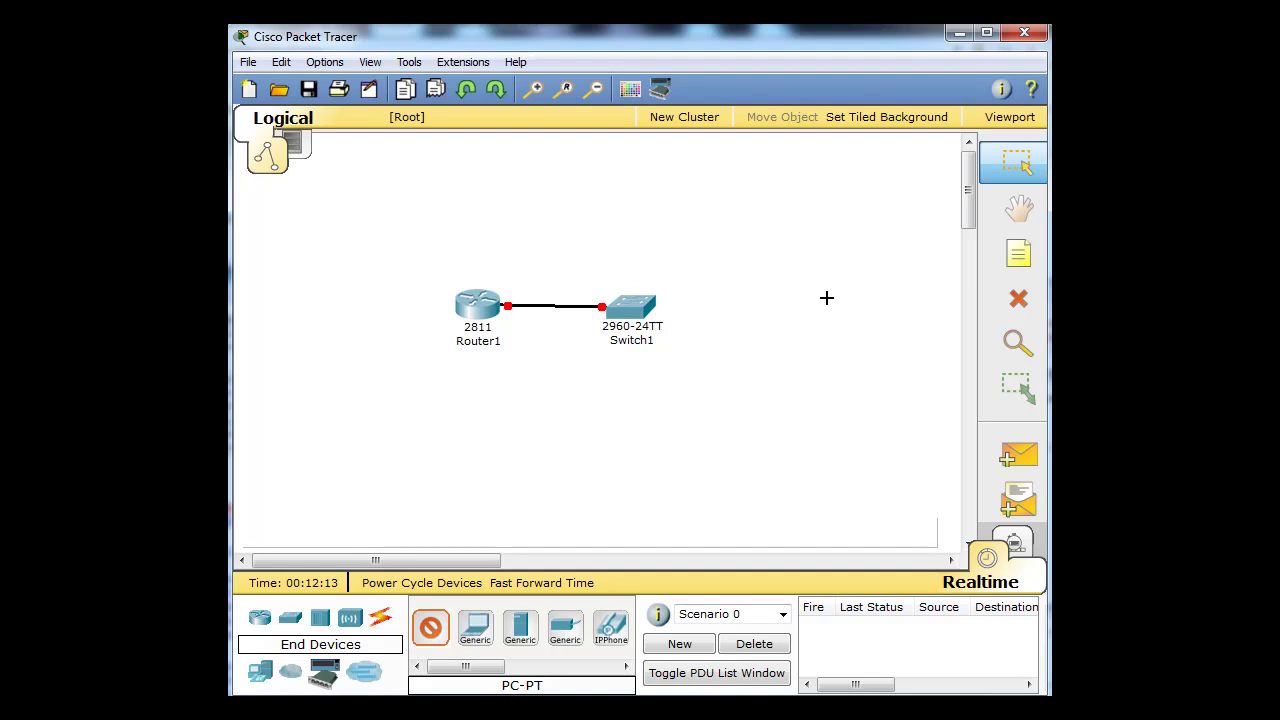
{"action": "left_click", "coordinate": [753, 313]}
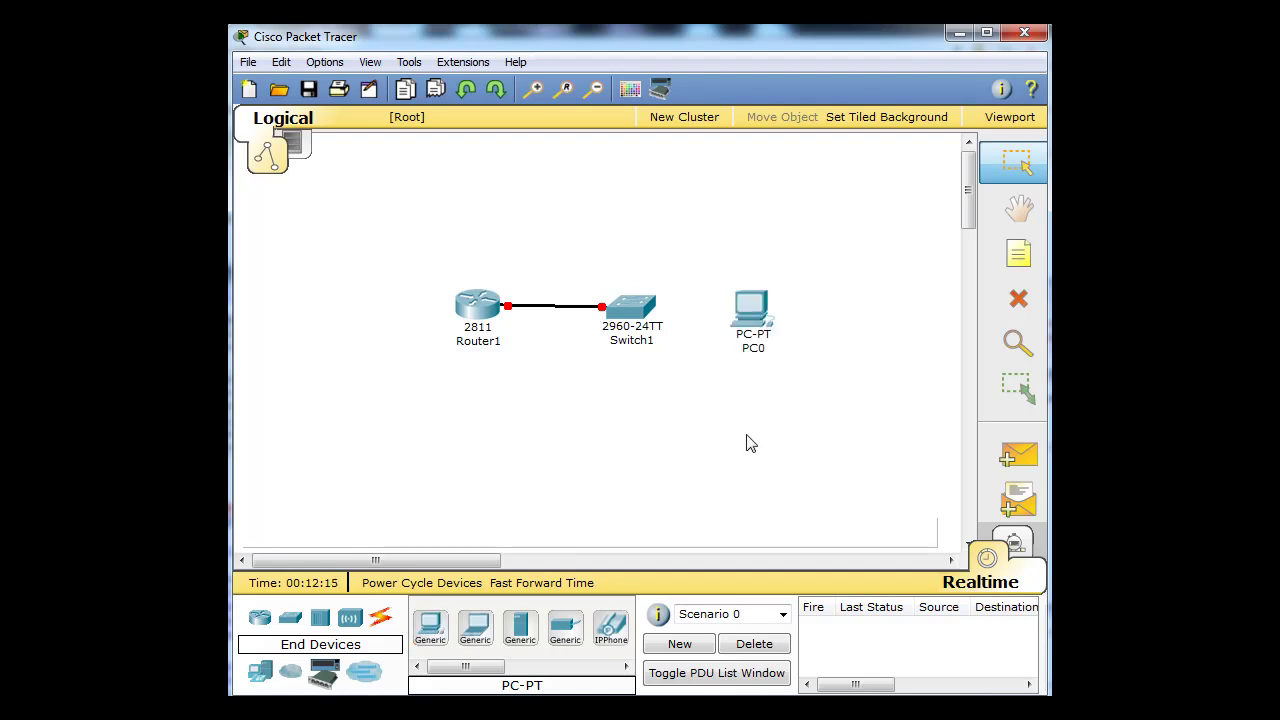
- Link a free Switch1 FastEthernet port to PC0's FastEthernet port, nudging PC0 right
{"action": "left_click", "coordinate": [382, 622]}
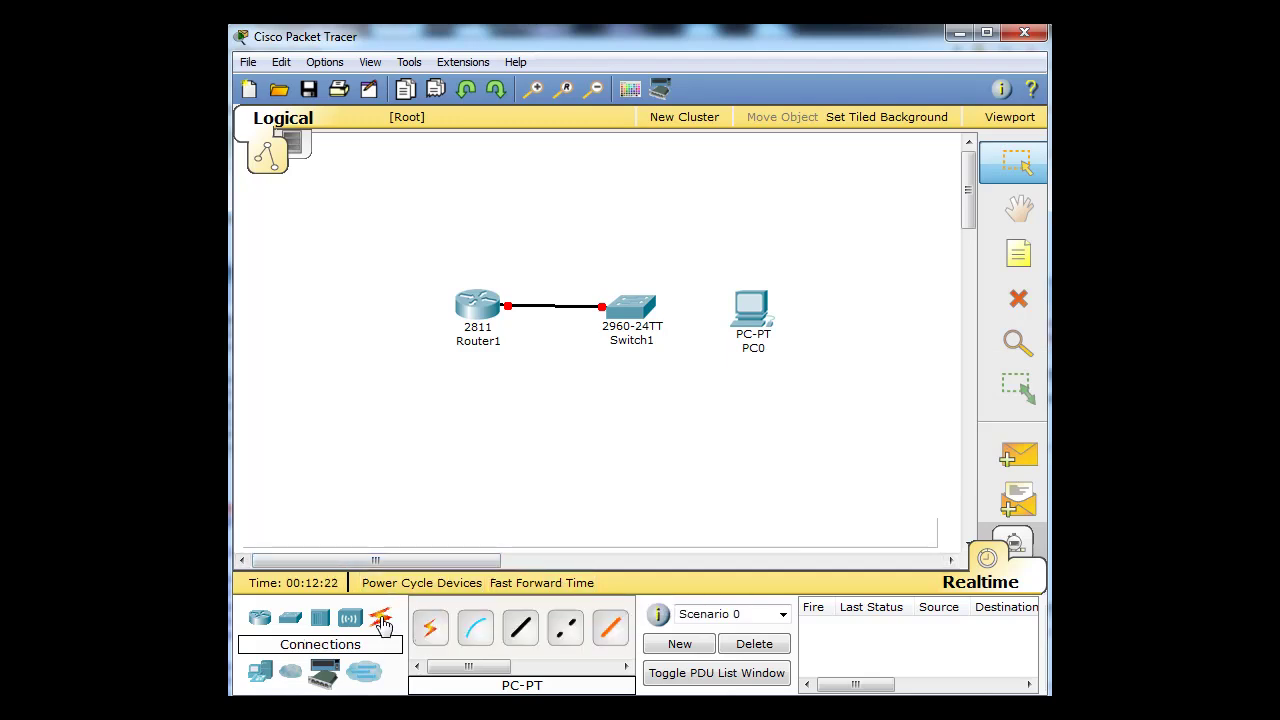
{"action": "left_click", "coordinate": [519, 630]}
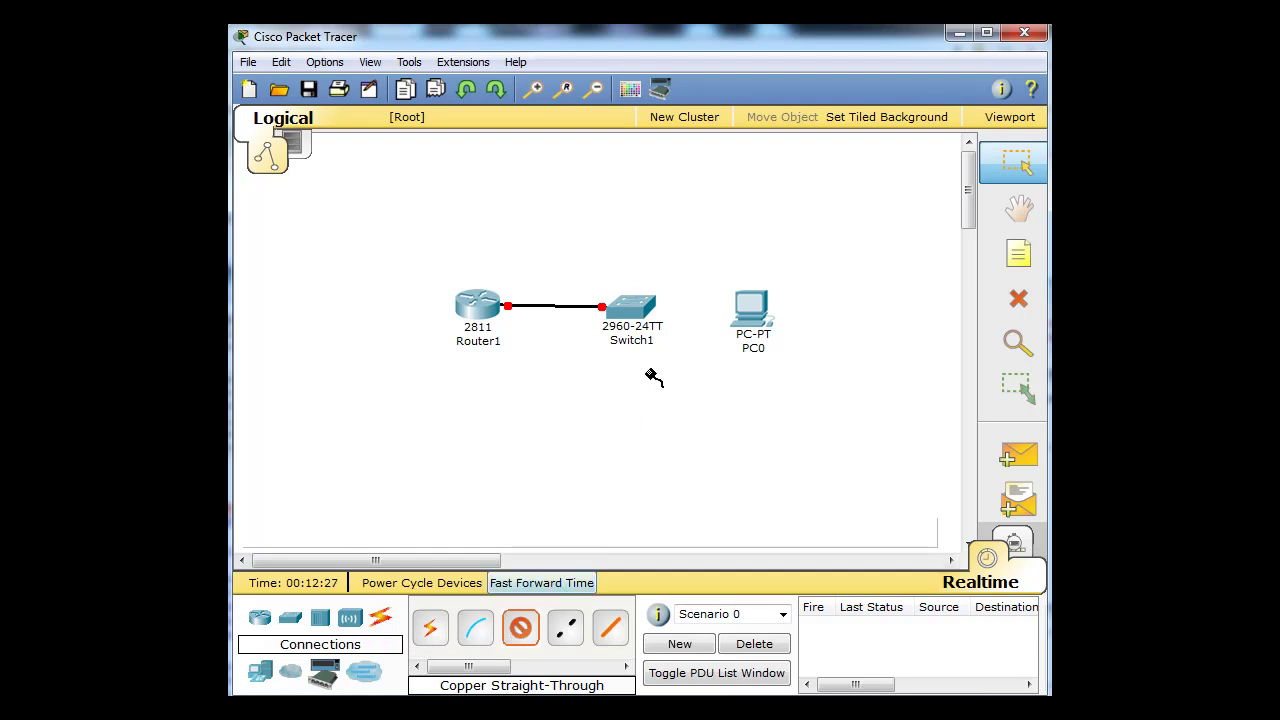
{"action": "left_click", "coordinate": [641, 309]}
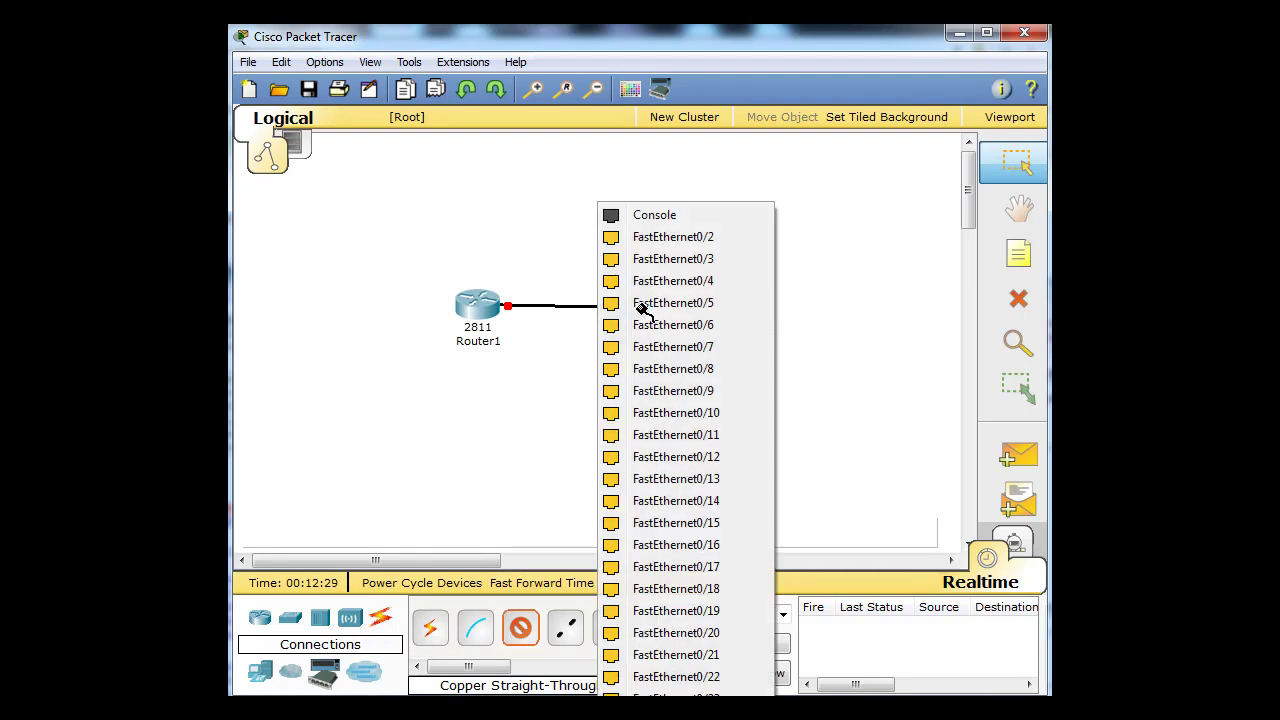
{"action": "left_click", "coordinate": [623, 421]}
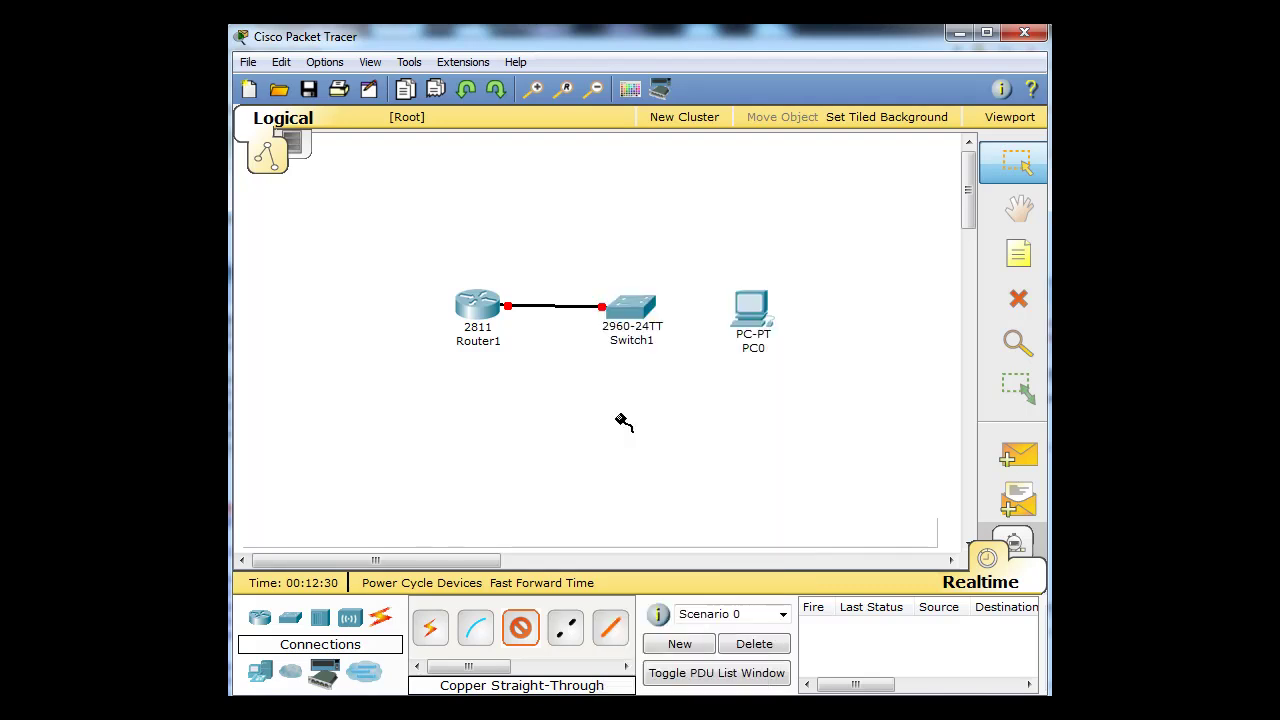
{"action": "left_click", "coordinate": [749, 312]}
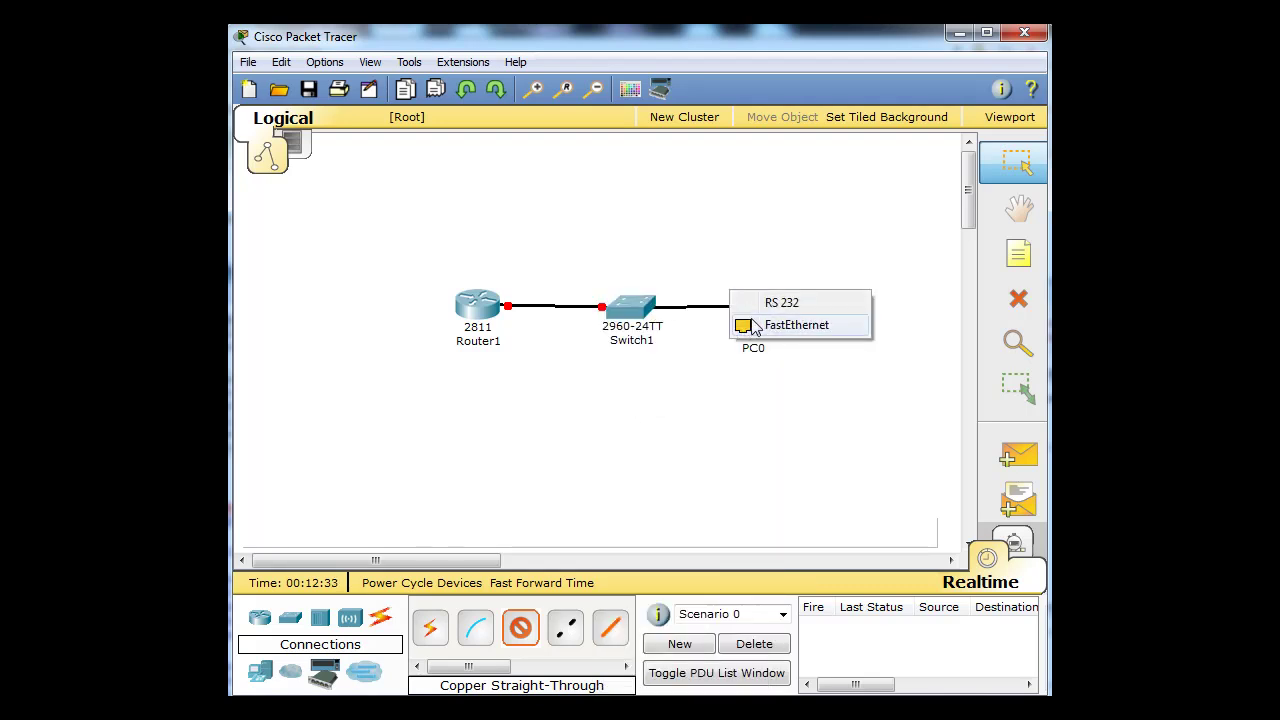
{"action": "left_click", "coordinate": [744, 327]}
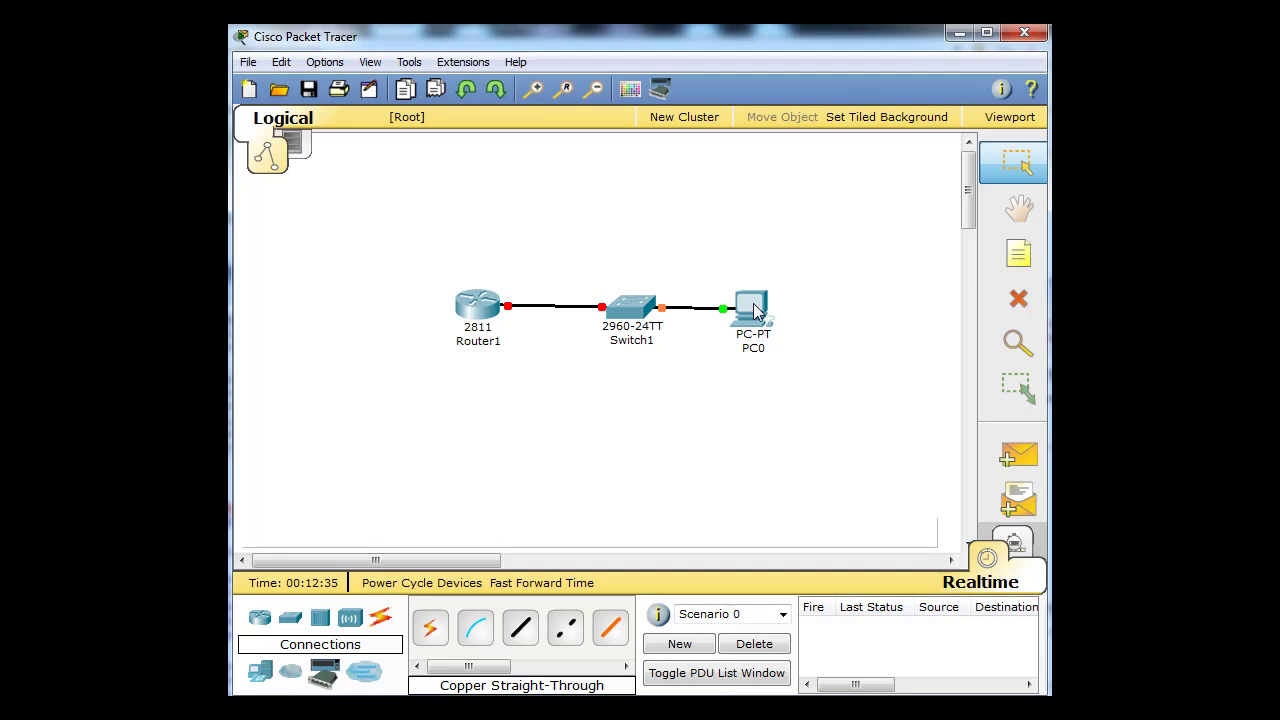
{"action": "left_click_drag", "start_coordinate": [754, 310], "coordinate": [761, 308]}
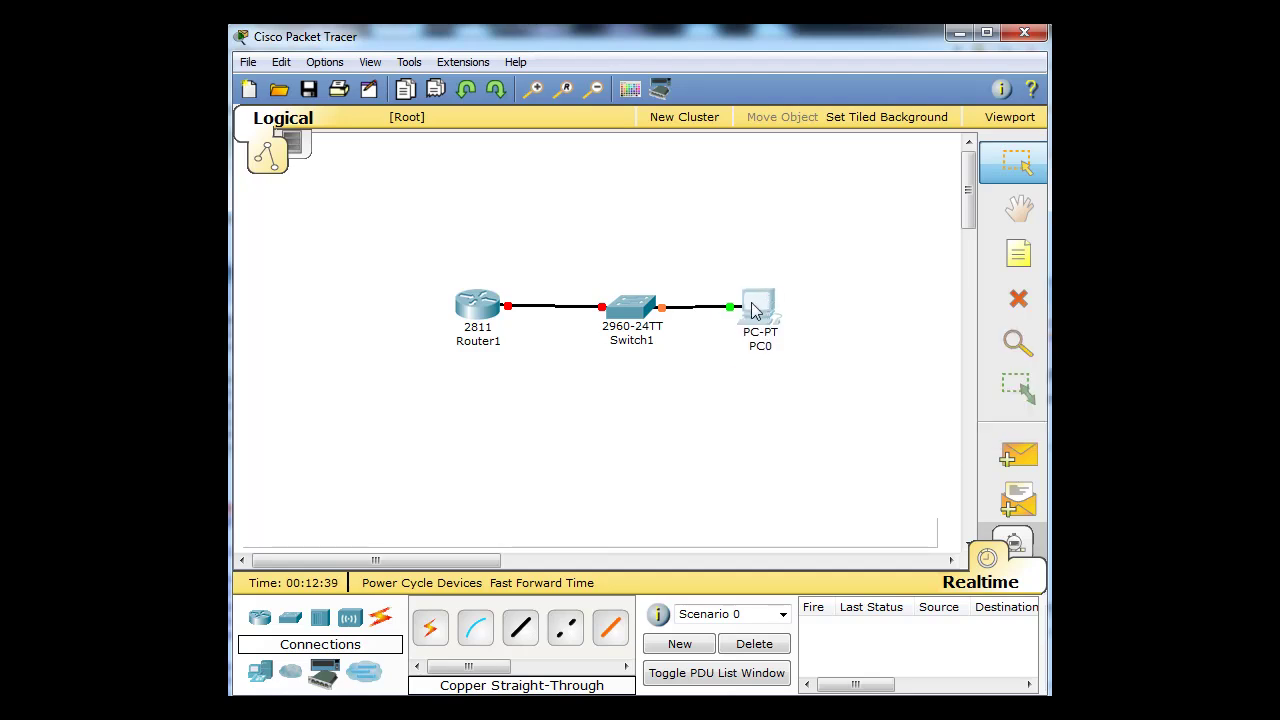
{"action": "left_click_drag", "start_coordinate": [754, 310], "coordinate": [758, 314]}
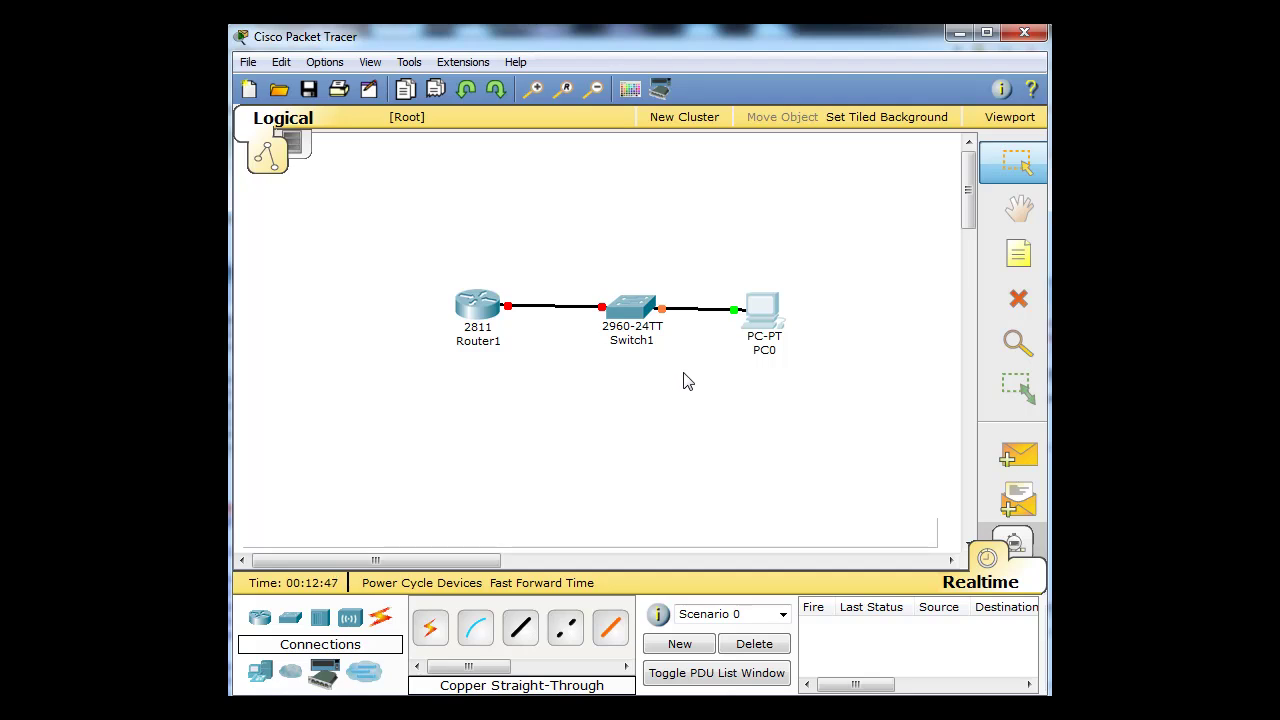
- Add a Laptop-PT (Laptop0) to the canvas below Router1
{"action": "left_click", "coordinate": [260, 671]}
{"action": "left_click_drag", "start_coordinate": [432, 634], "coordinate": [467, 435]}
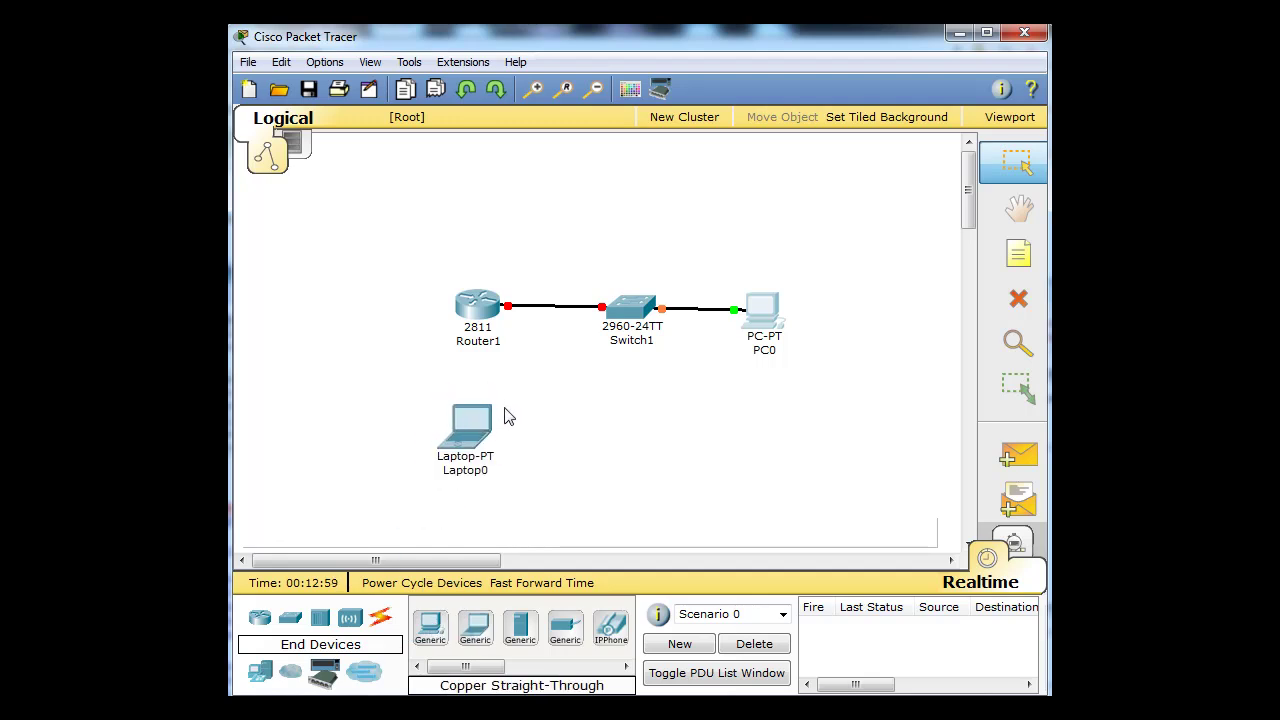
{"action": "left_click", "coordinate": [380, 620]}
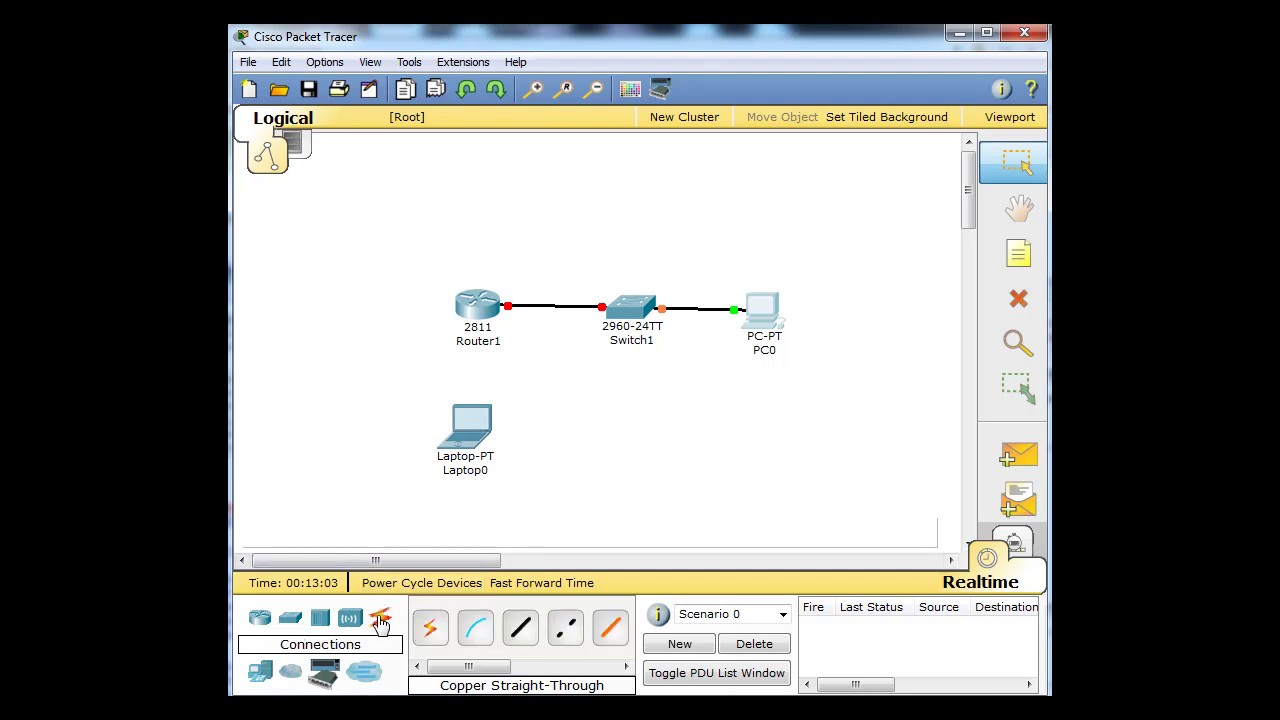
- Connect Laptop0's RS 232 port to Router1's Console port with a console cable
{"action": "left_click", "coordinate": [477, 632]}
{"action": "left_click", "coordinate": [468, 440]}
{"action": "left_click", "coordinate": [486, 418]}
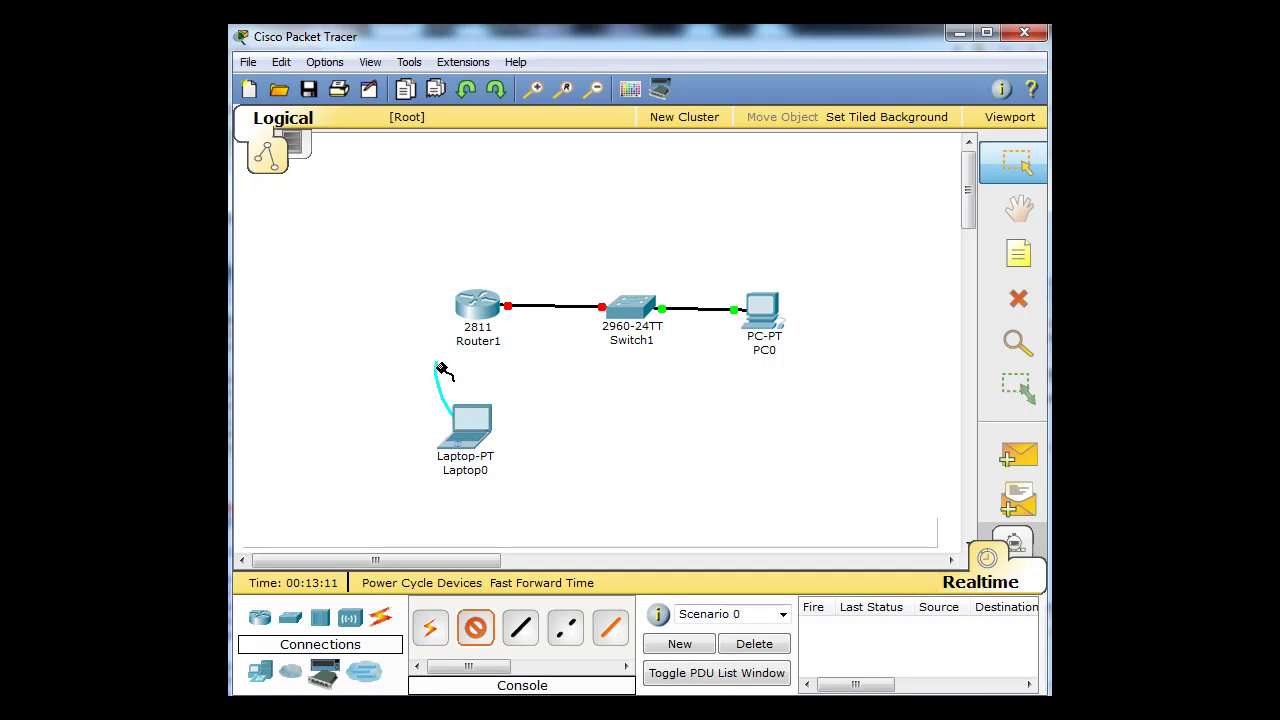
{"action": "left_click", "coordinate": [476, 308]}
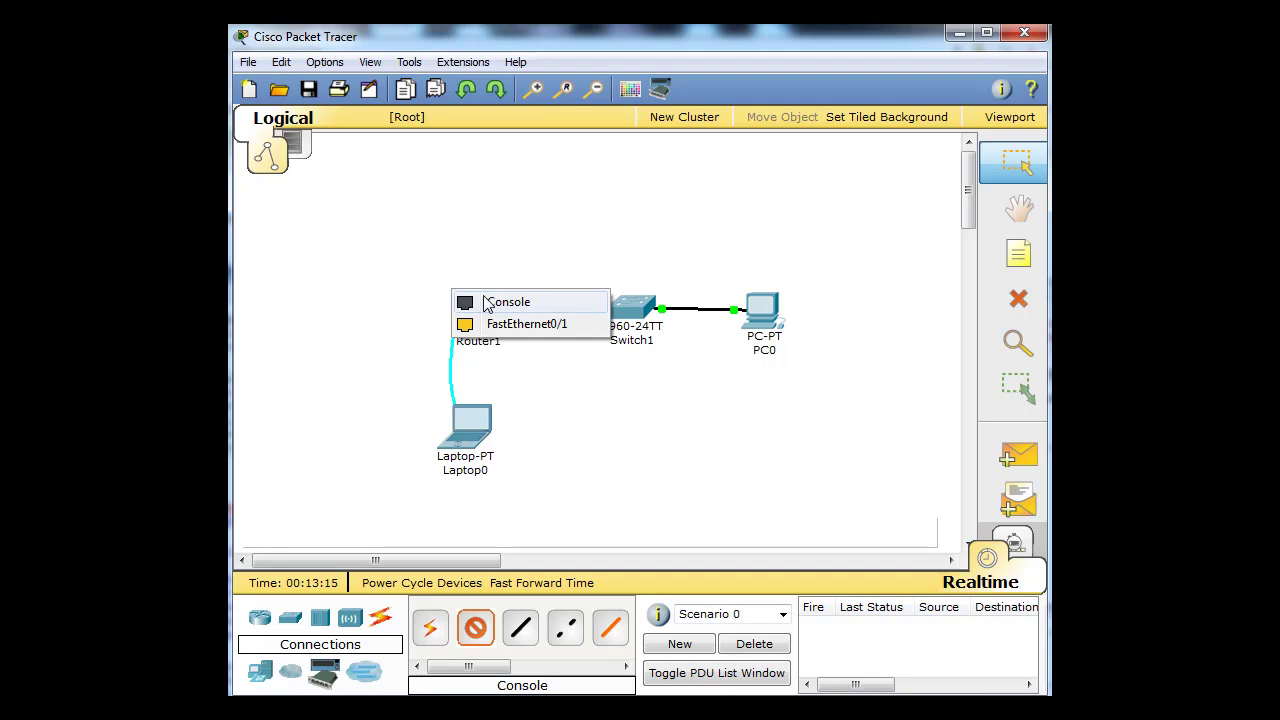
{"action": "left_click", "coordinate": [487, 303]}
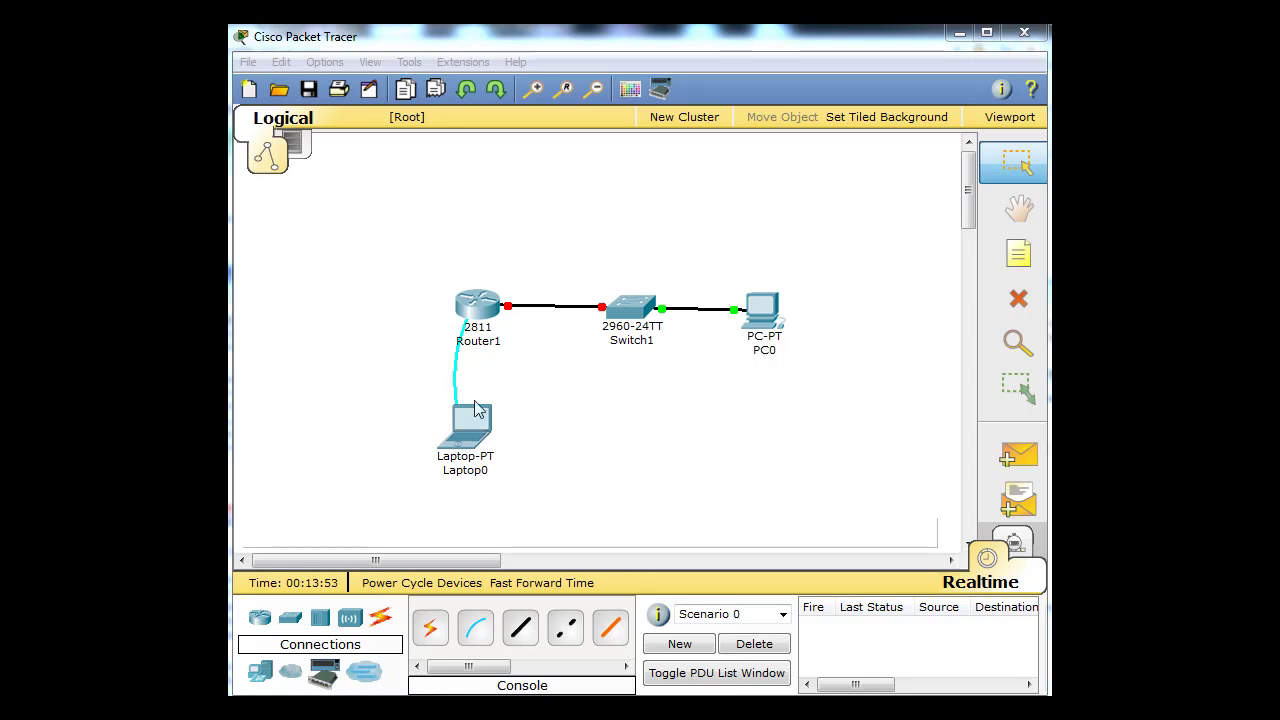
{"action": "left_click", "coordinate": [476, 428]}
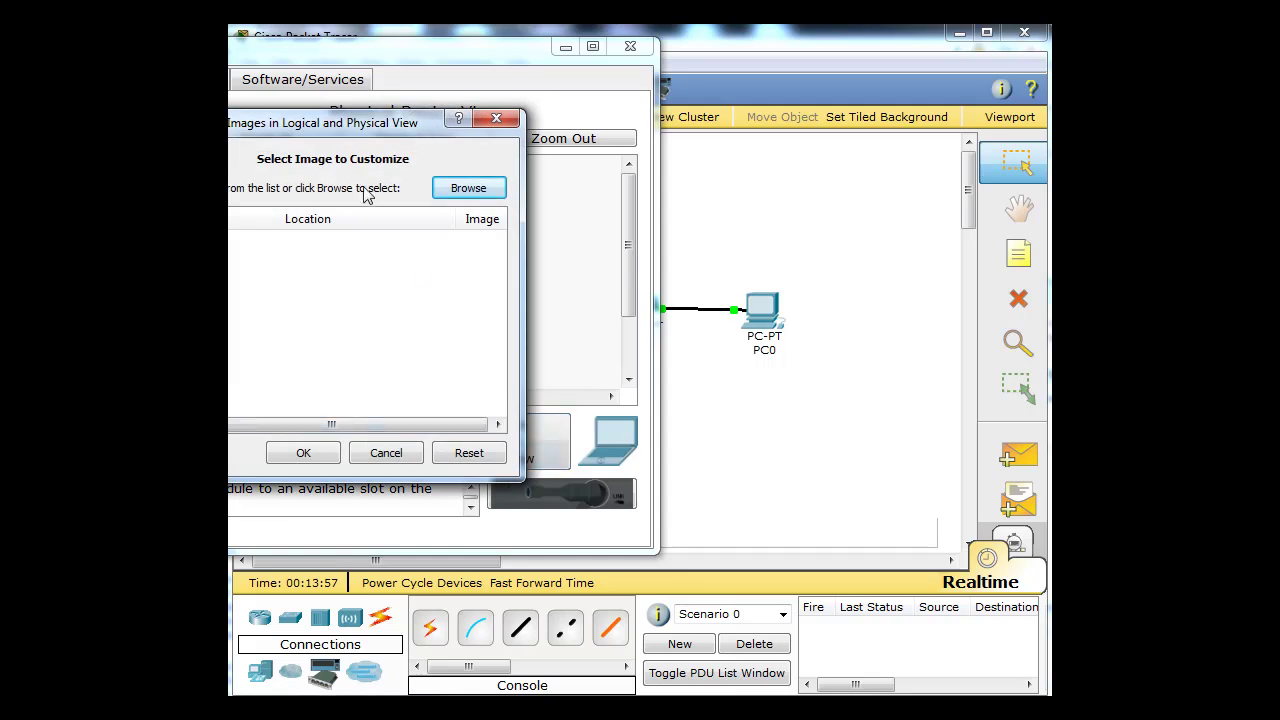
- Dismiss Laptop0's image dialog, show its Desktop tab, and widen the window
{"action": "left_click", "coordinate": [496, 118]}
{"action": "left_click_drag", "start_coordinate": [392, 57], "coordinate": [664, 70]}
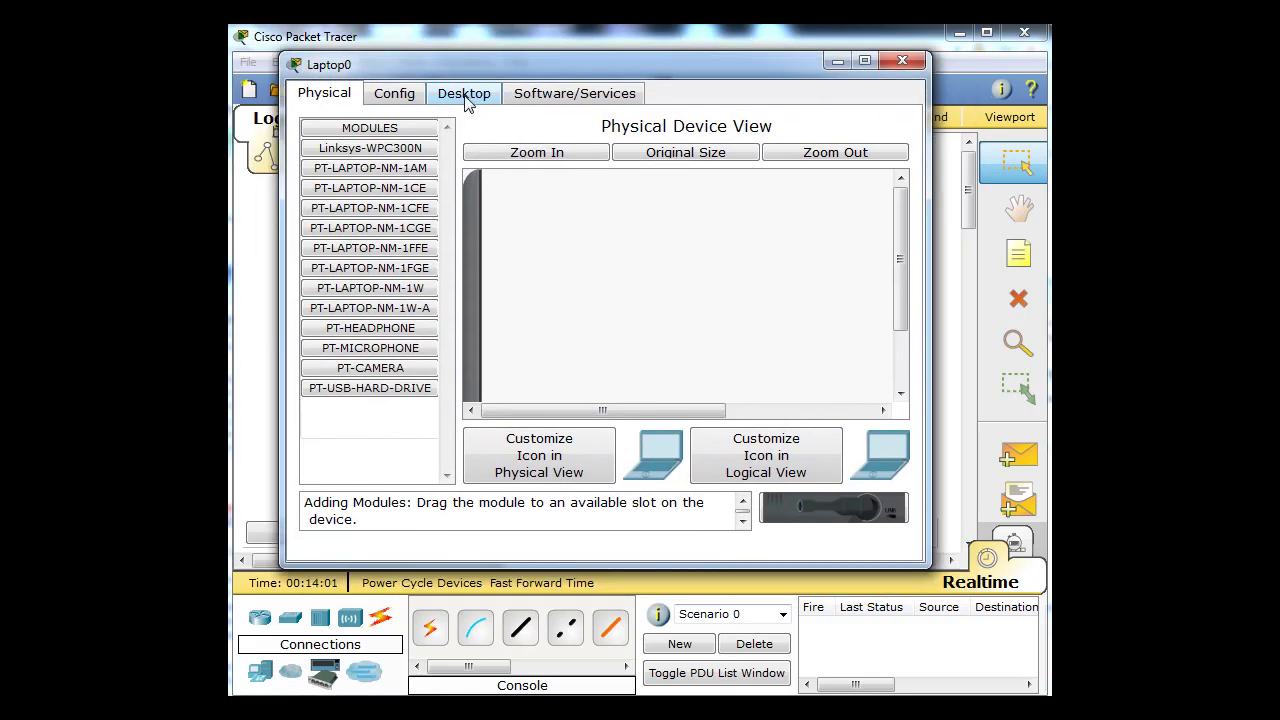
{"action": "left_click", "coordinate": [474, 104]}
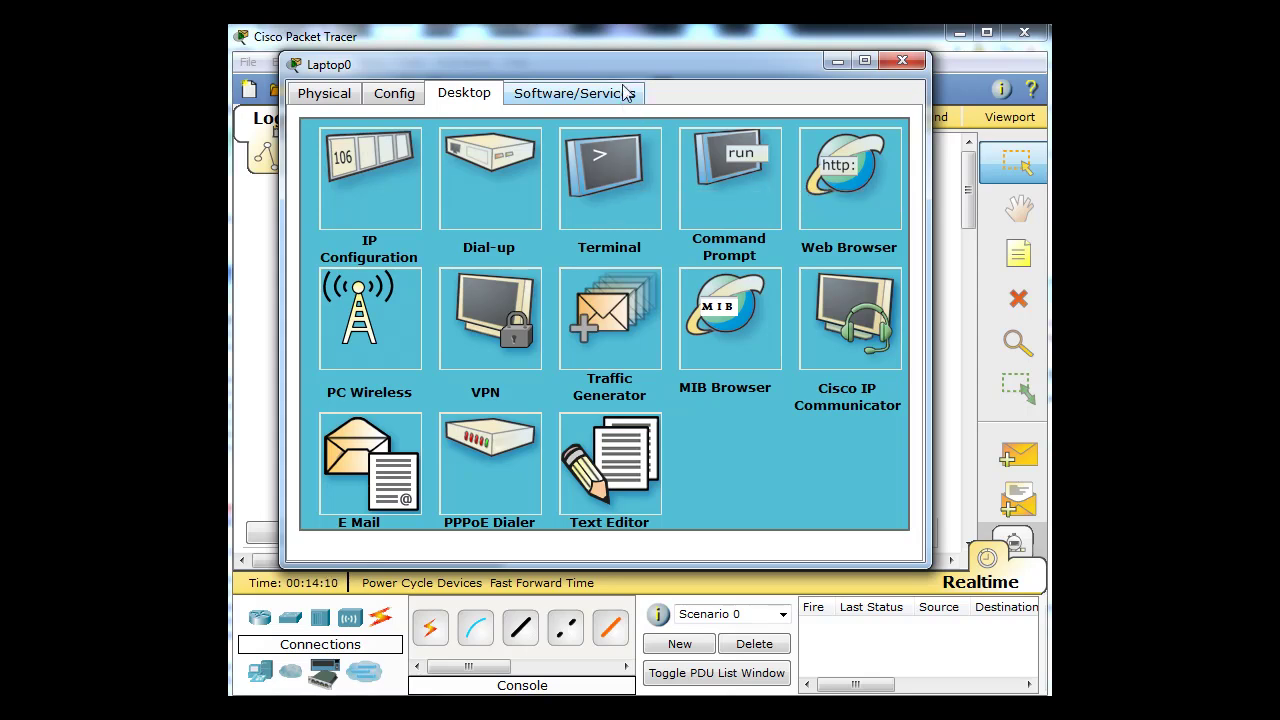
{"action": "left_click_drag", "start_coordinate": [600, 69], "coordinate": [612, 55]}
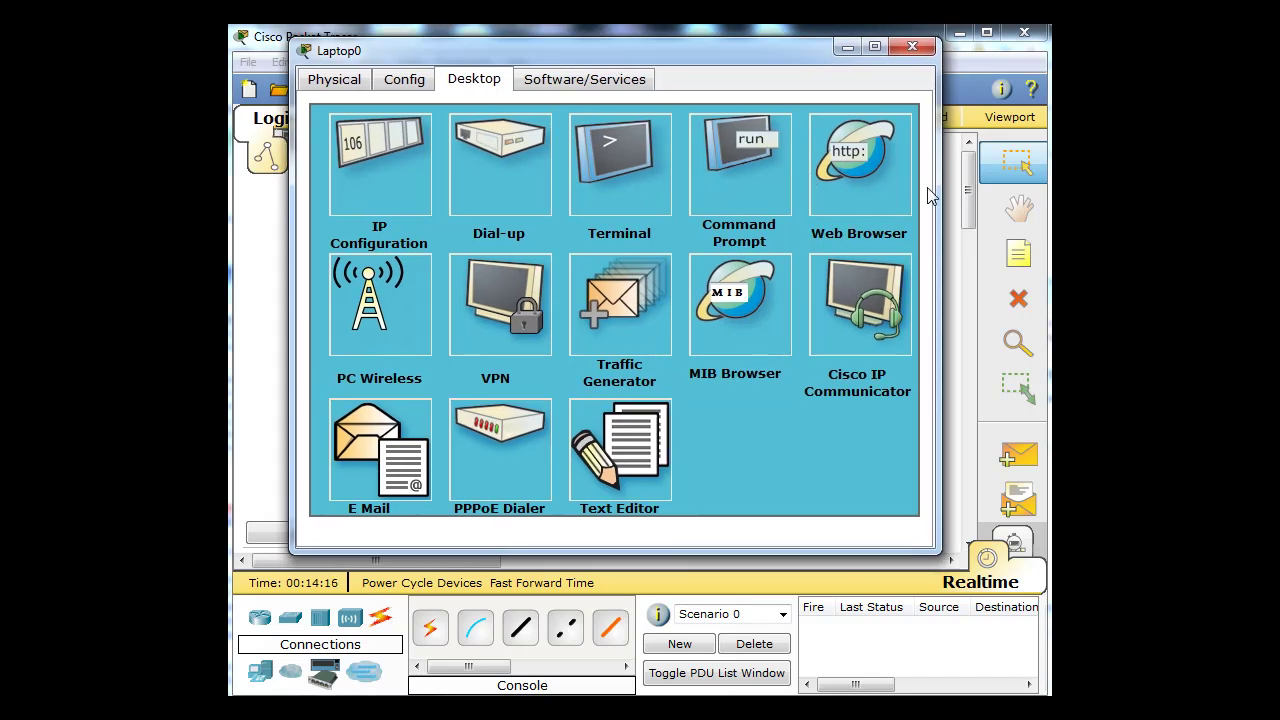
{"action": "left_click_drag", "start_coordinate": [938, 187], "coordinate": [968, 190]}
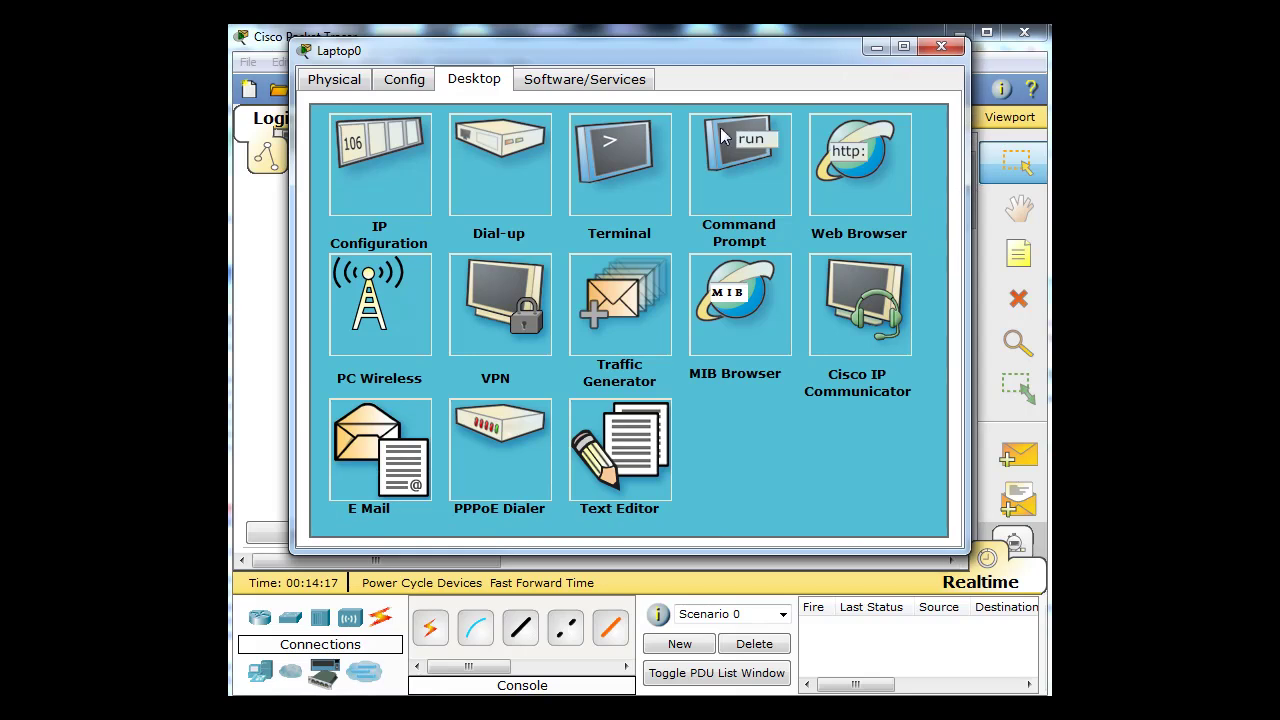
{"action": "left_click_drag", "start_coordinate": [727, 55], "coordinate": [714, 62]}
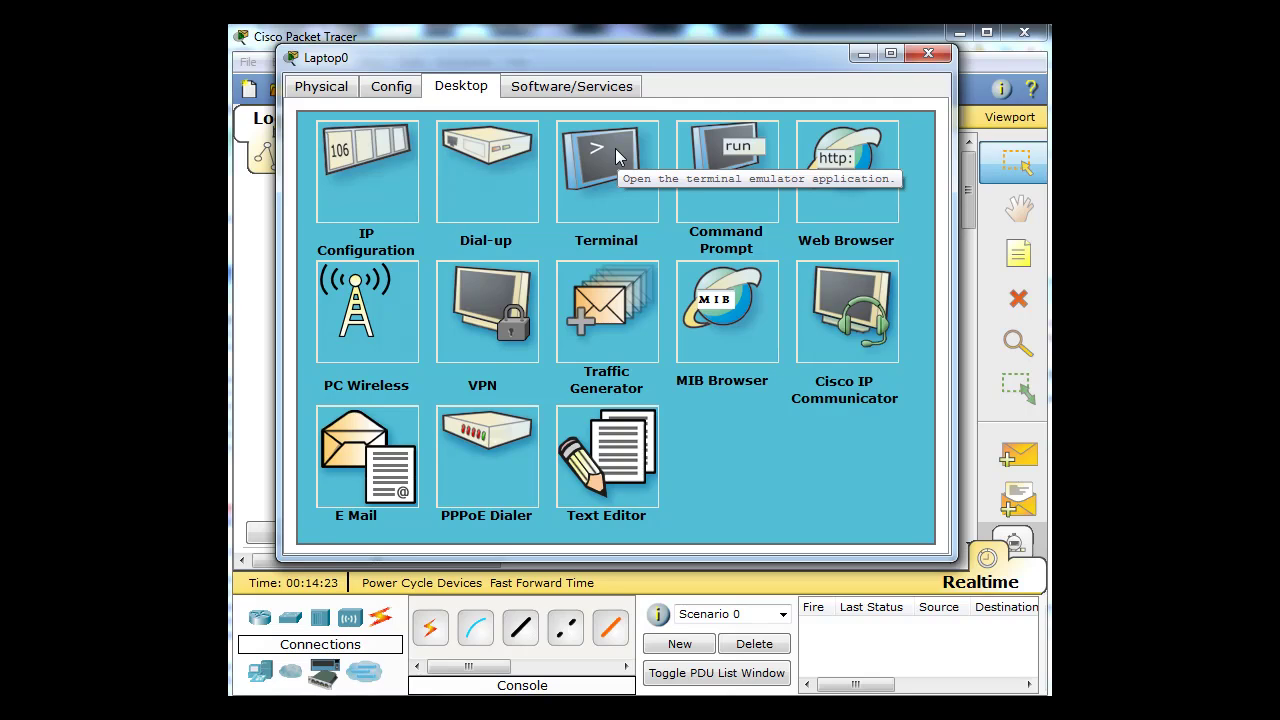
- Start Laptop0's Terminal at 9600 baud, reach Router1's Router> prompt, then minimize the window
{"action": "left_click", "coordinate": [615, 148]}
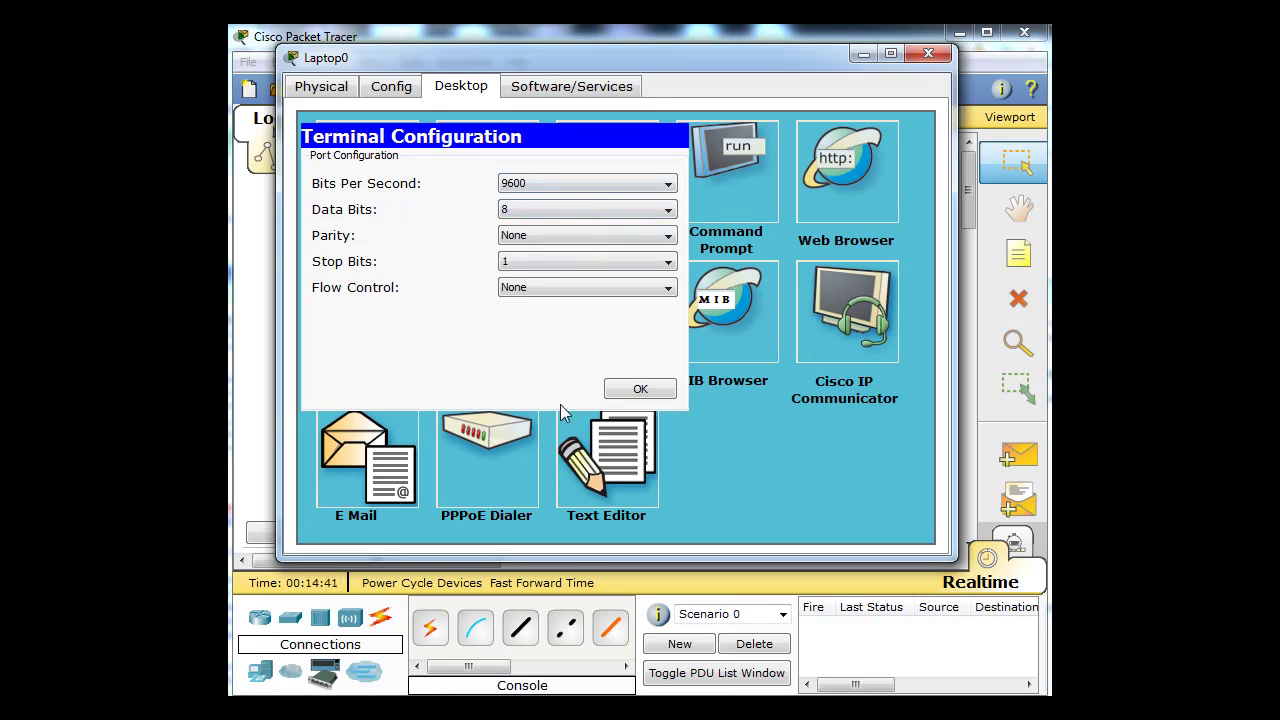
{"action": "left_click", "coordinate": [640, 389]}
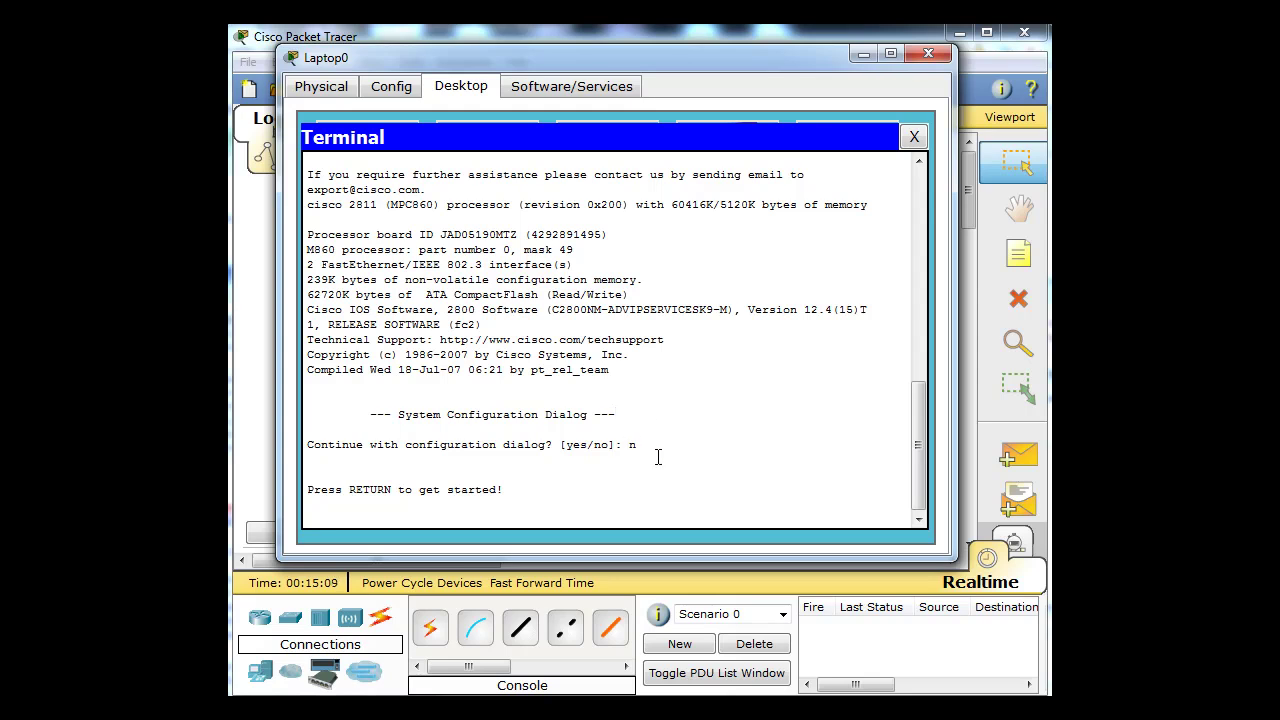
{"action": "key", "text": "Return"}
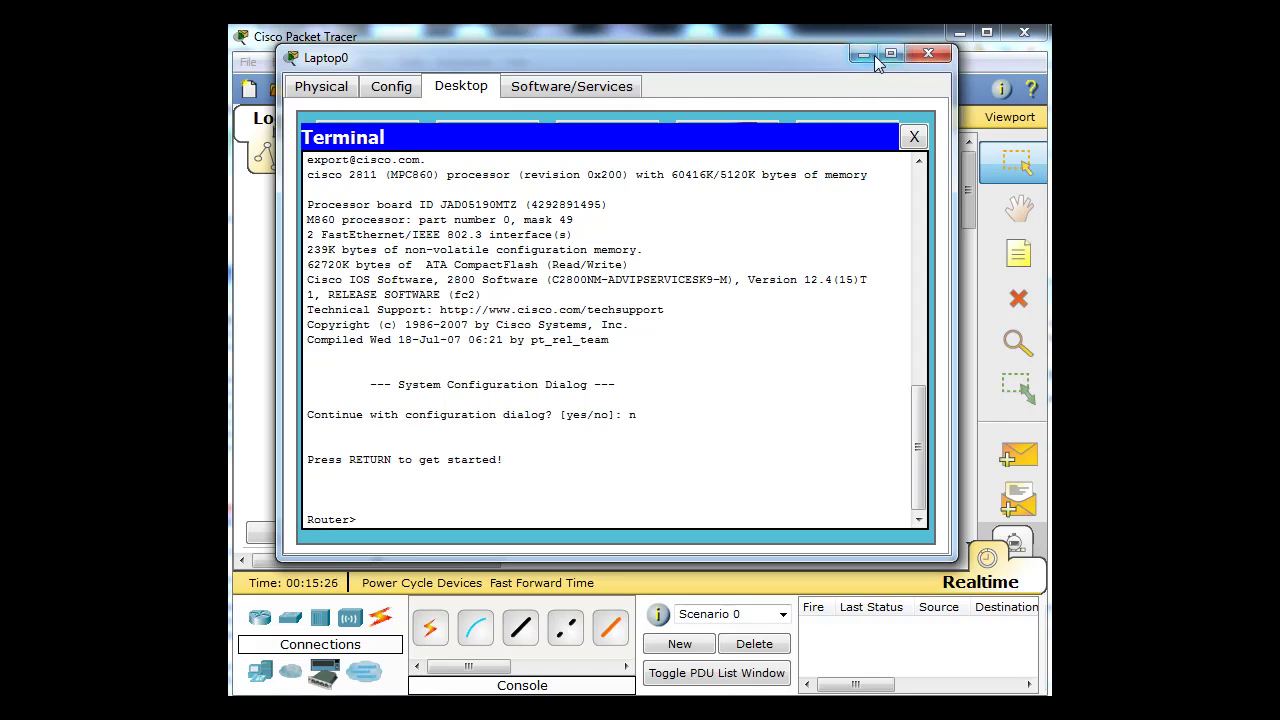
{"action": "left_click", "coordinate": [928, 53]}
- Bring up Router1's CLI window, position it centrally, and place the caret in the terminal
{"action": "left_click", "coordinate": [477, 317]}
{"action": "left_click_drag", "start_coordinate": [418, 146], "coordinate": [598, 101]}
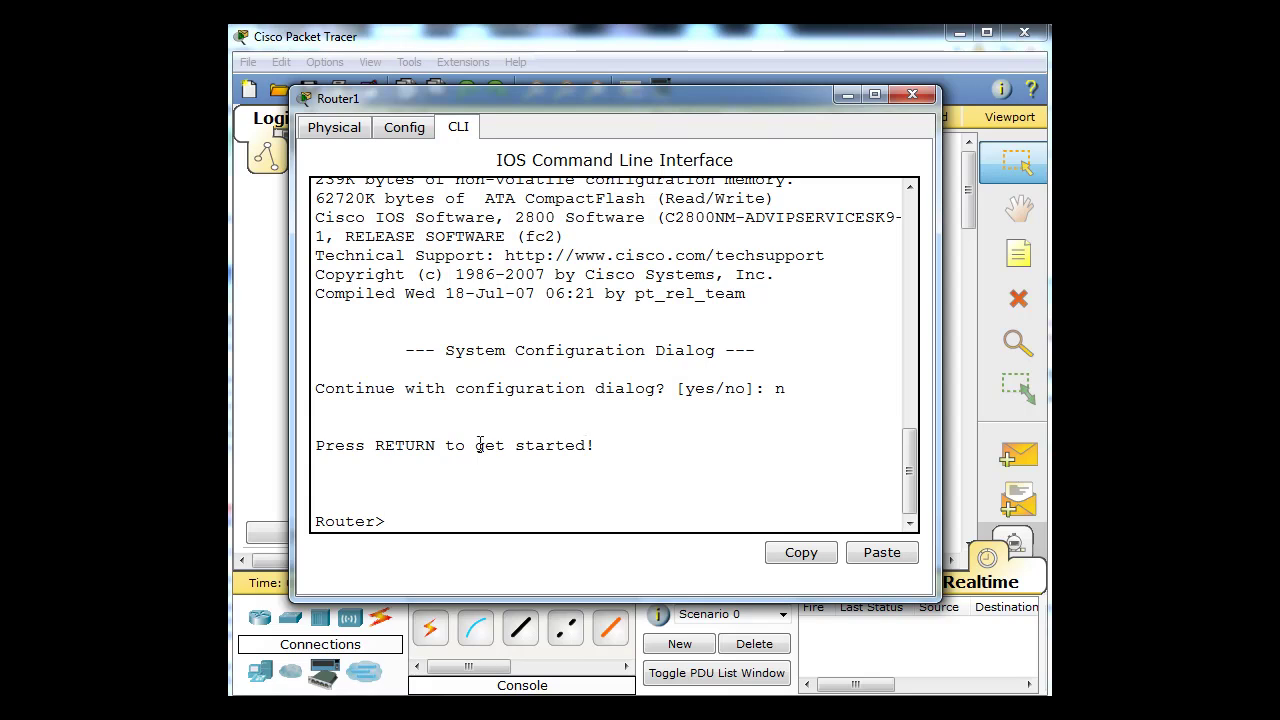
{"action": "left_click_drag", "start_coordinate": [594, 99], "coordinate": [589, 89]}
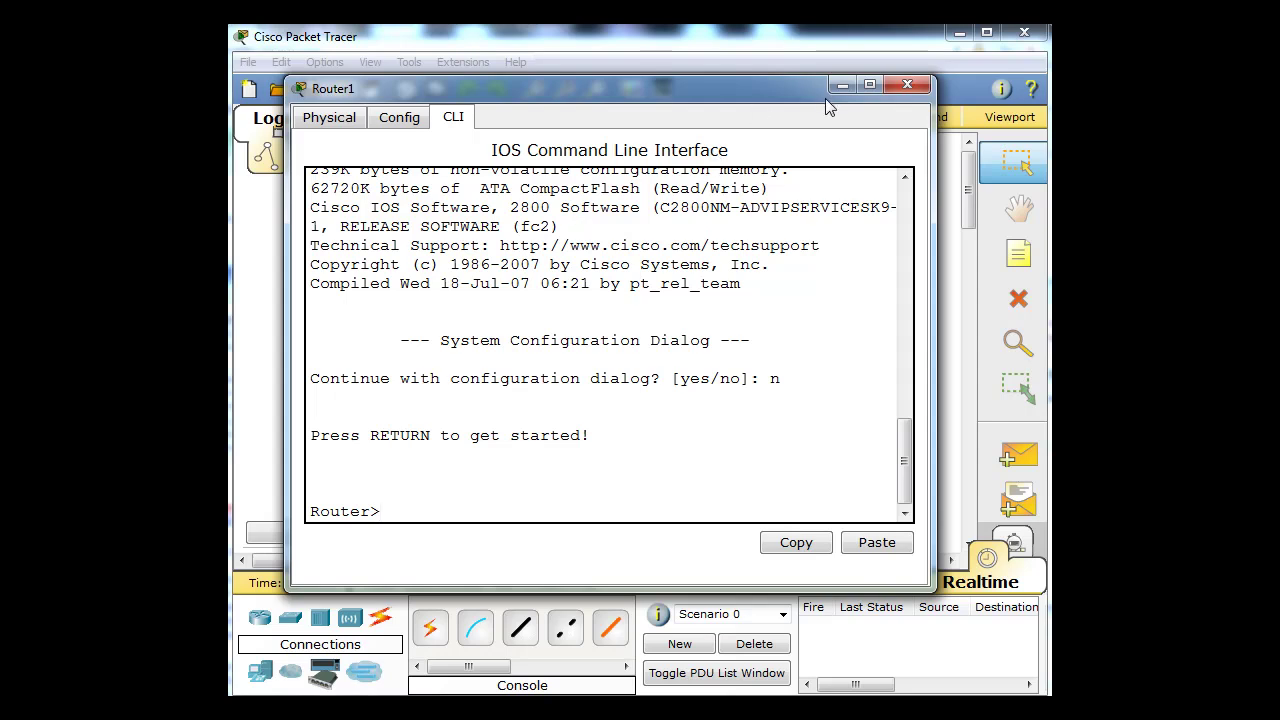
{"action": "left_click_drag", "start_coordinate": [660, 84], "coordinate": [654, 73]}
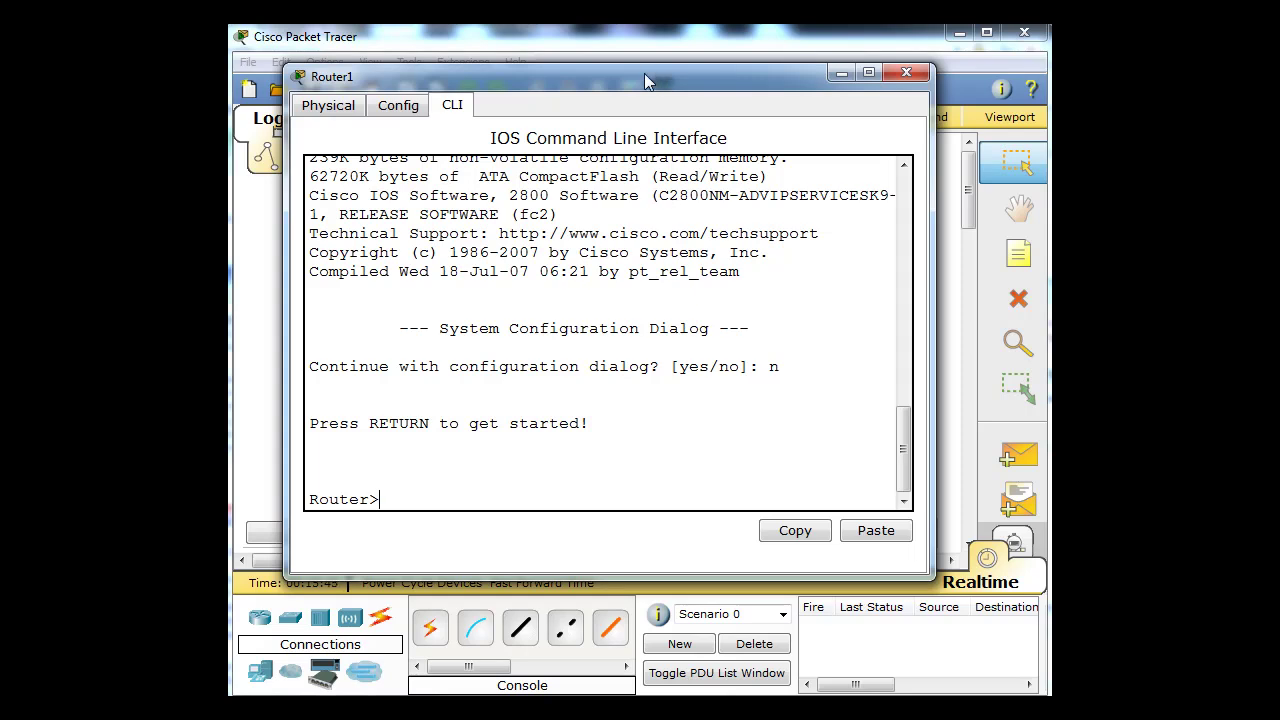
{"action": "left_click_drag", "start_coordinate": [648, 77], "coordinate": [704, 500]}
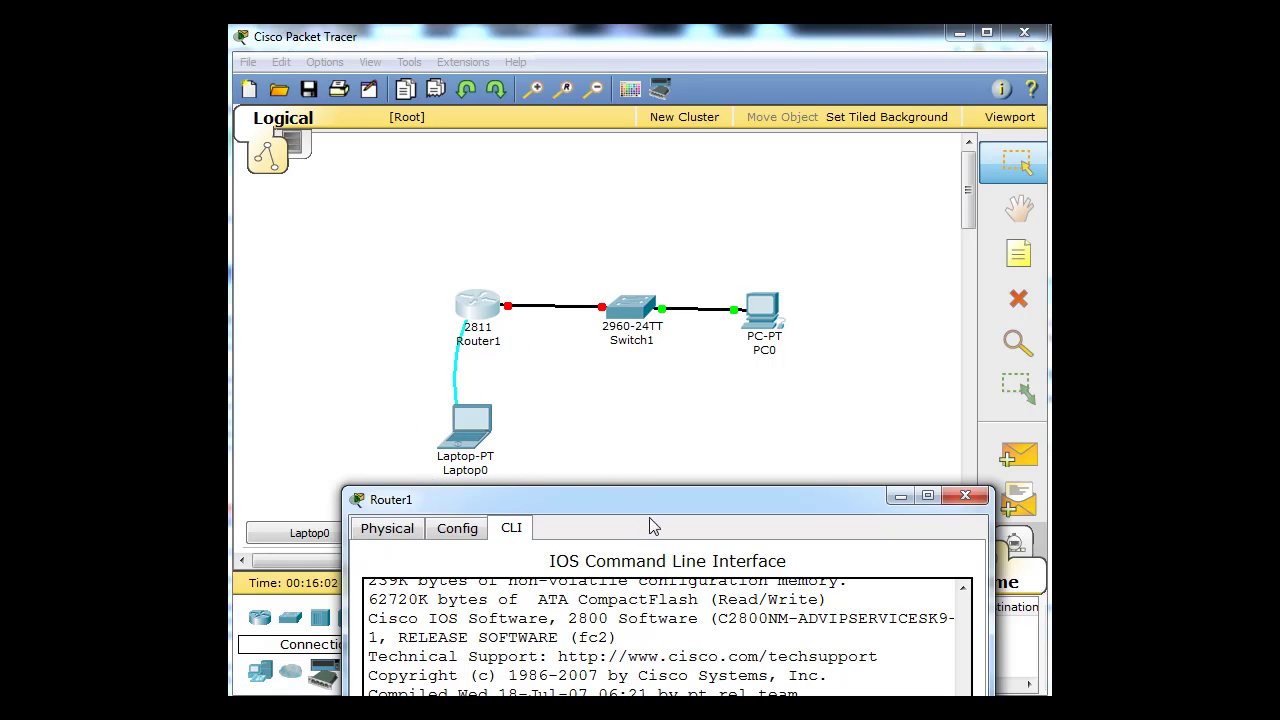
{"action": "left_click_drag", "start_coordinate": [660, 500], "coordinate": [601, 71]}
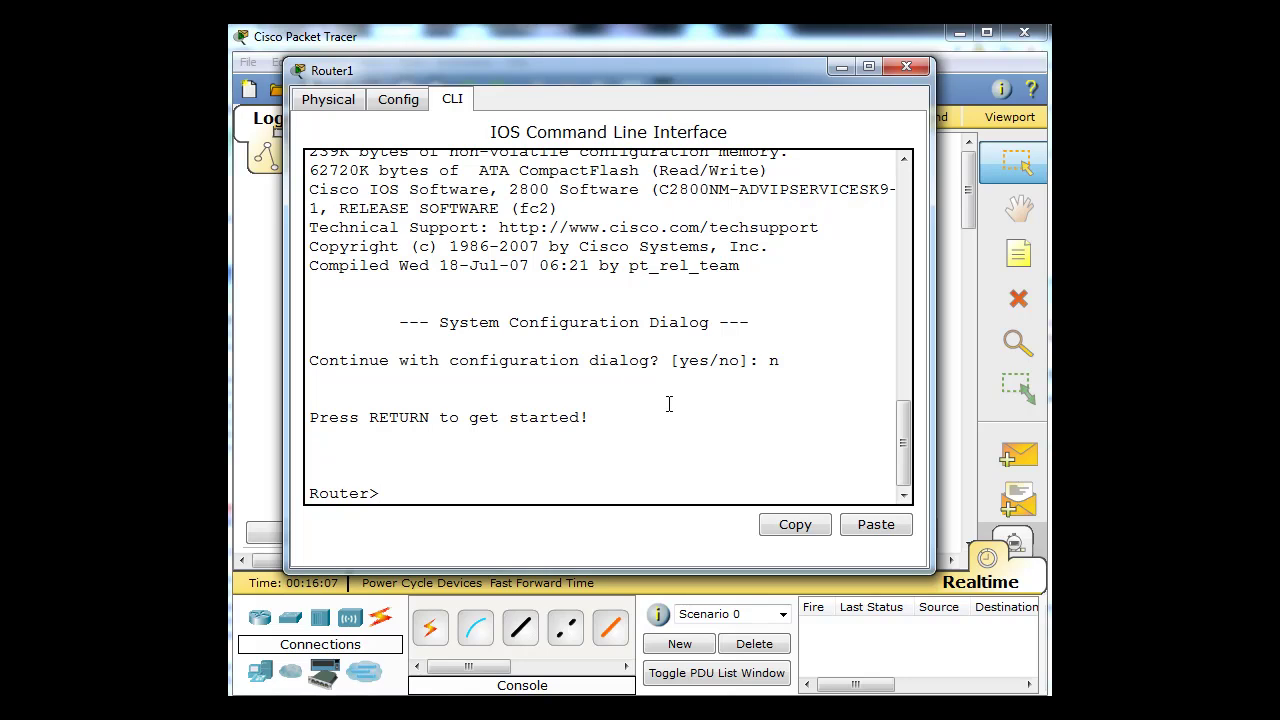
{"action": "left_click", "coordinate": [485, 471]}
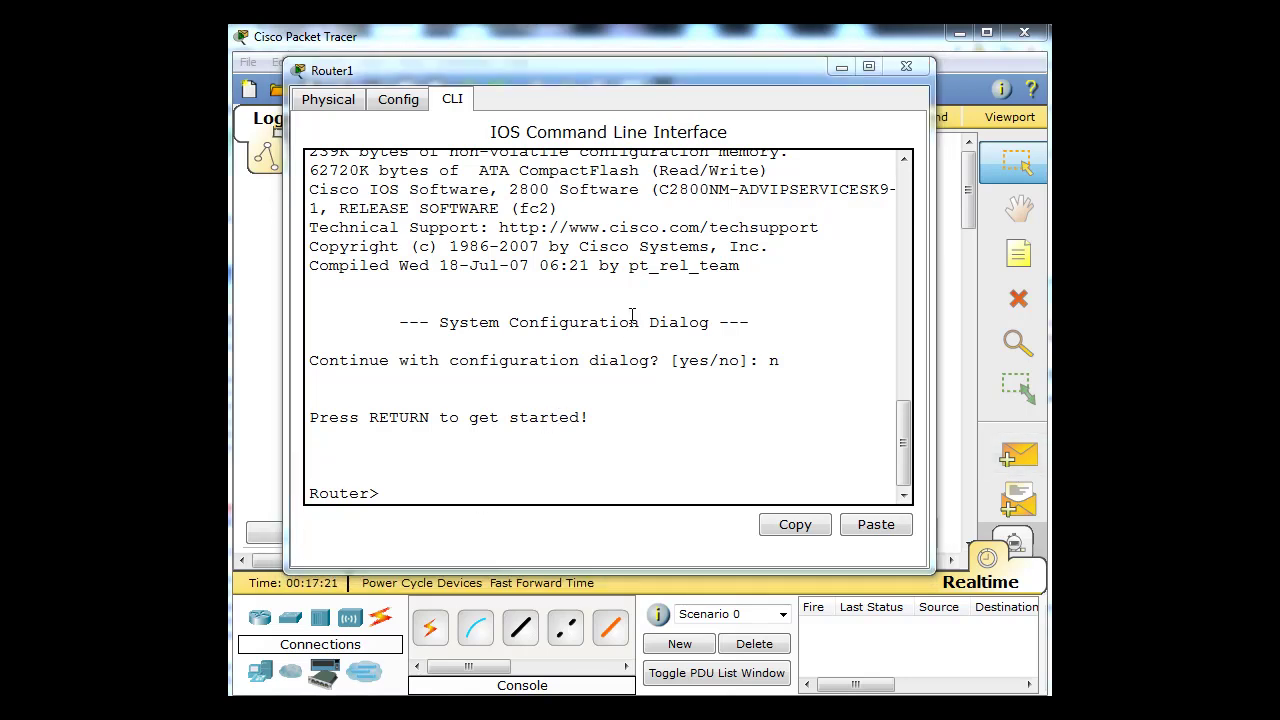
- Enter privileged EXEC mode on Router1 with 'enable'
{"action": "left_click", "coordinate": [444, 485]}
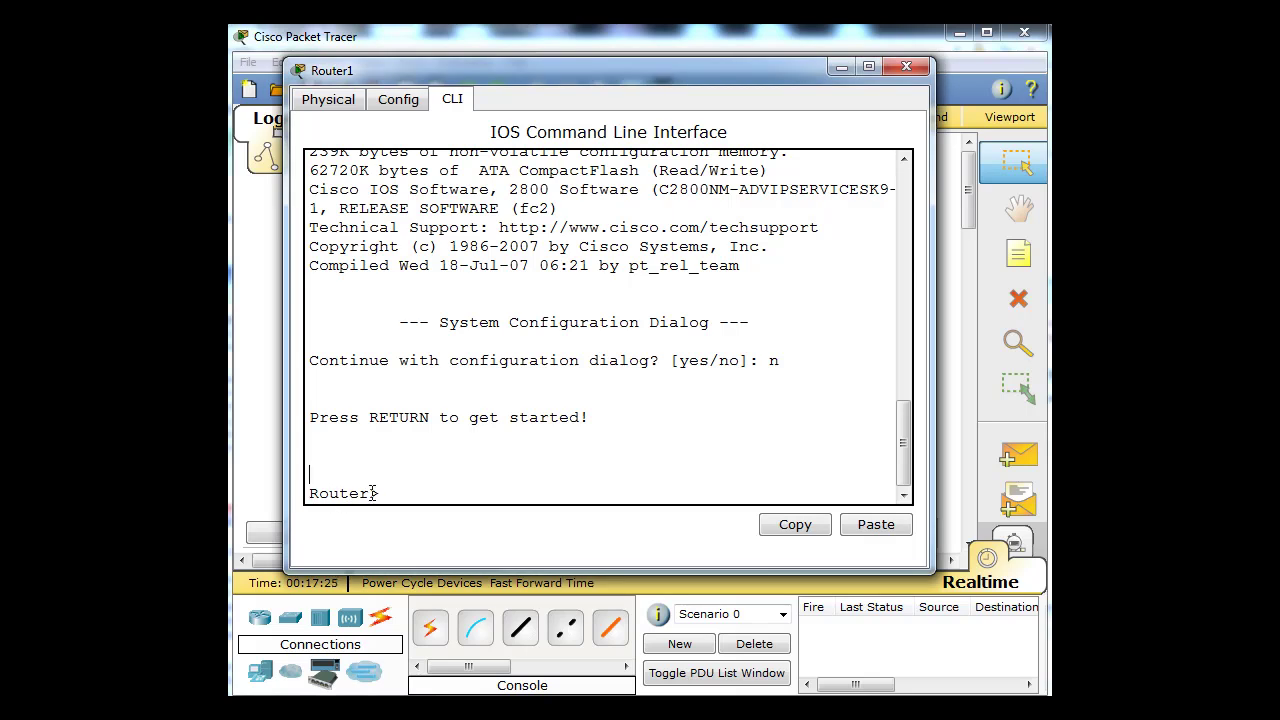
{"action": "left_click_drag", "start_coordinate": [370, 493], "coordinate": [401, 492]}
{"action": "type", "text": "nable"}
{"action": "key", "text": "Return"}
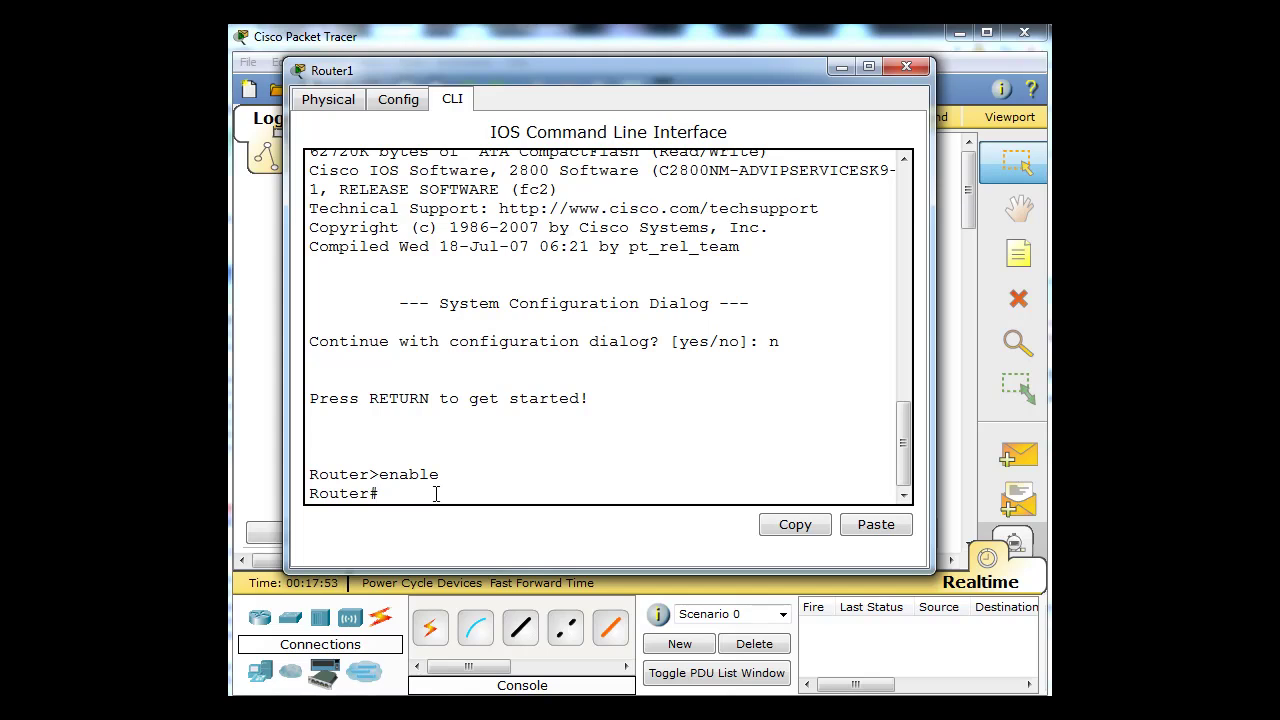
{"action": "left_click_drag", "start_coordinate": [382, 493], "coordinate": [370, 493]}
{"action": "left_click", "coordinate": [390, 496]}
- Enter global configuration mode with 'configure terminal', reaching Router(config)#
{"action": "type", "text": "configure terminal"}
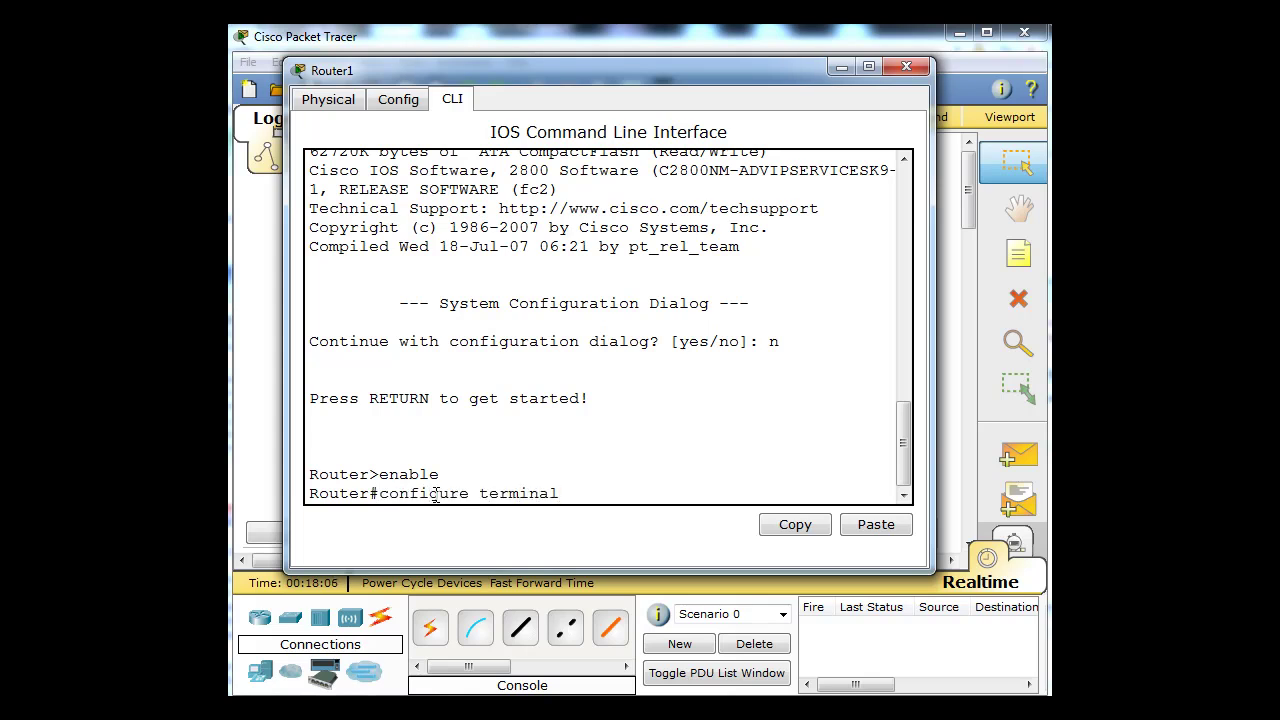
{"action": "key", "text": "Return"}
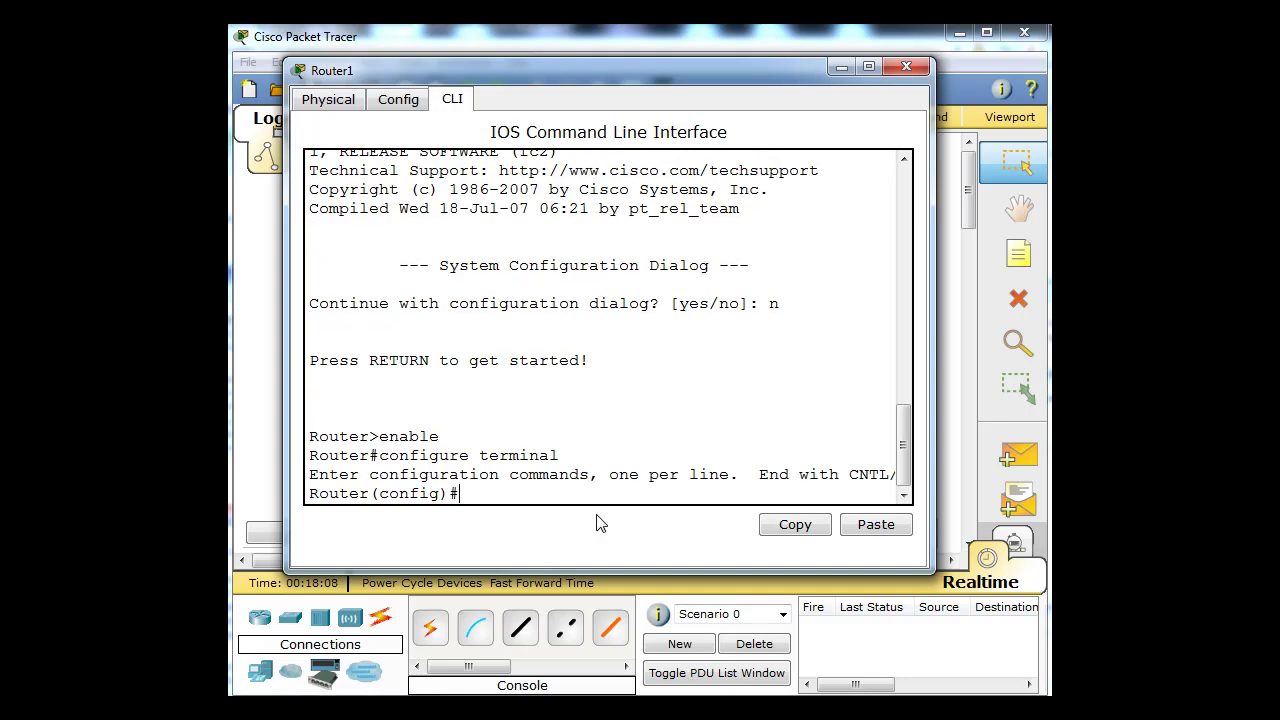
{"action": "left_click_drag", "start_coordinate": [372, 494], "coordinate": [463, 494]}
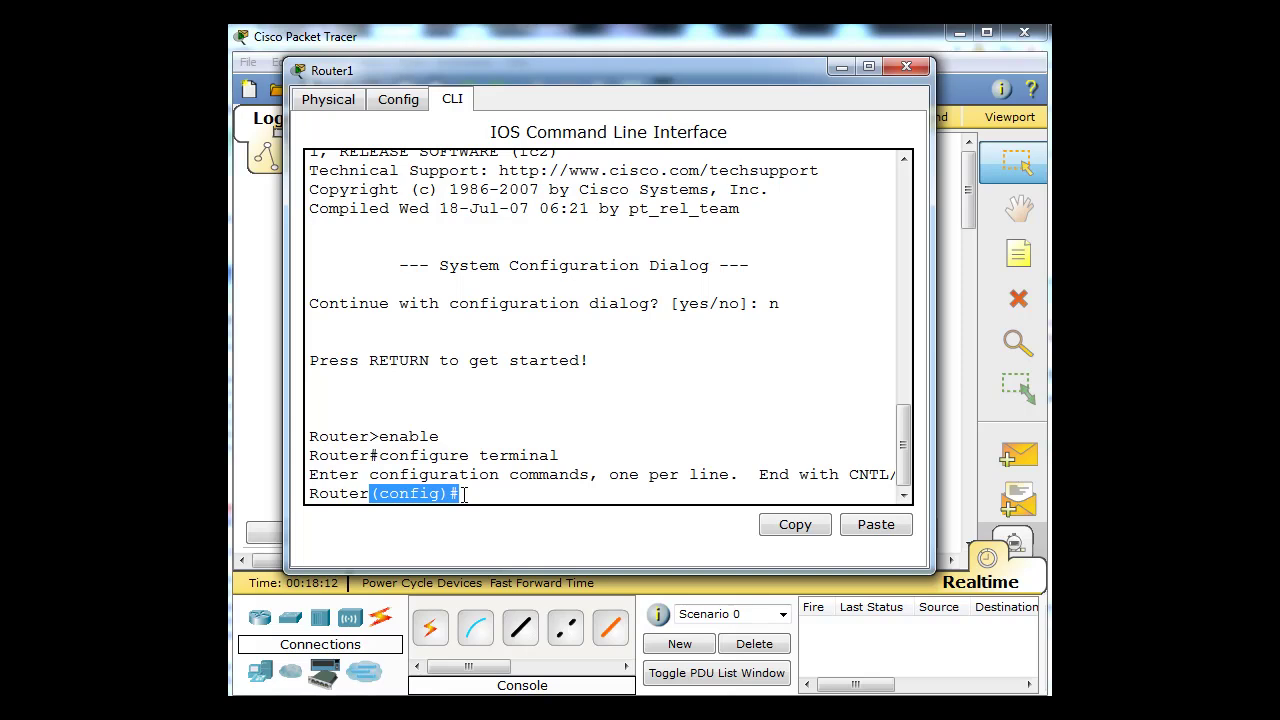
{"action": "left_click", "coordinate": [470, 495]}
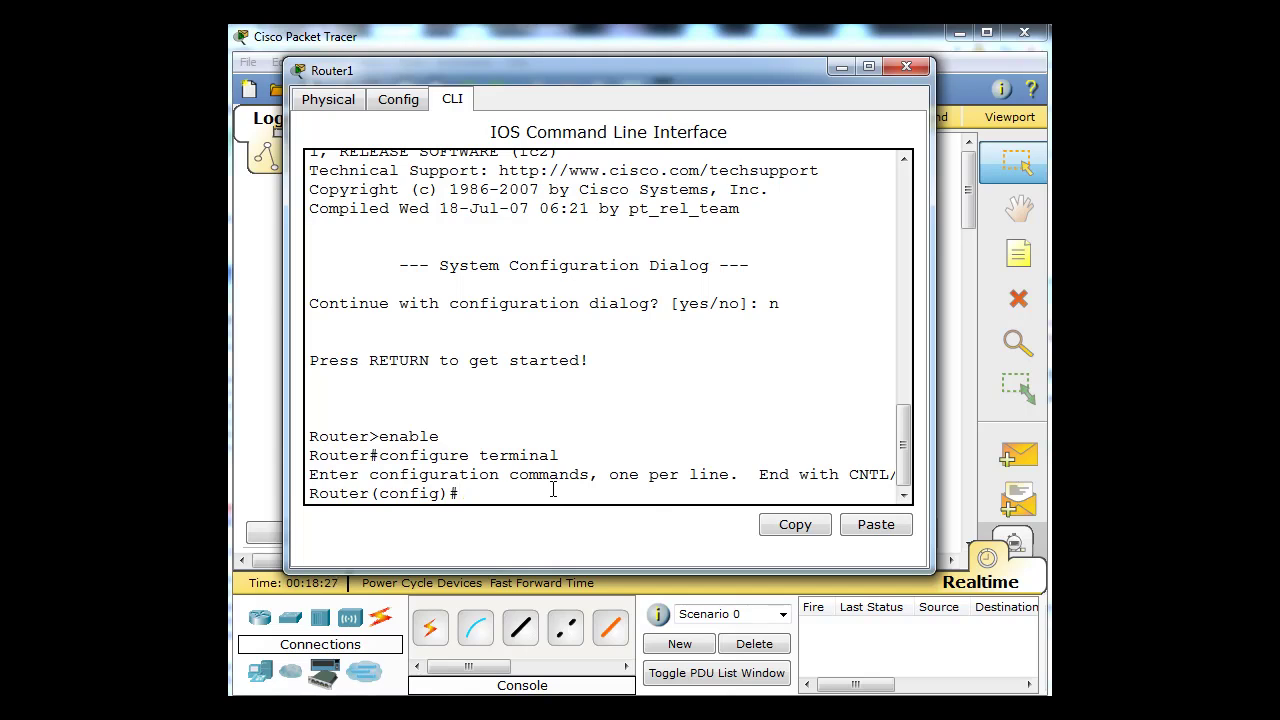
{"action": "left_click_drag", "start_coordinate": [634, 71], "coordinate": [610, 500]}
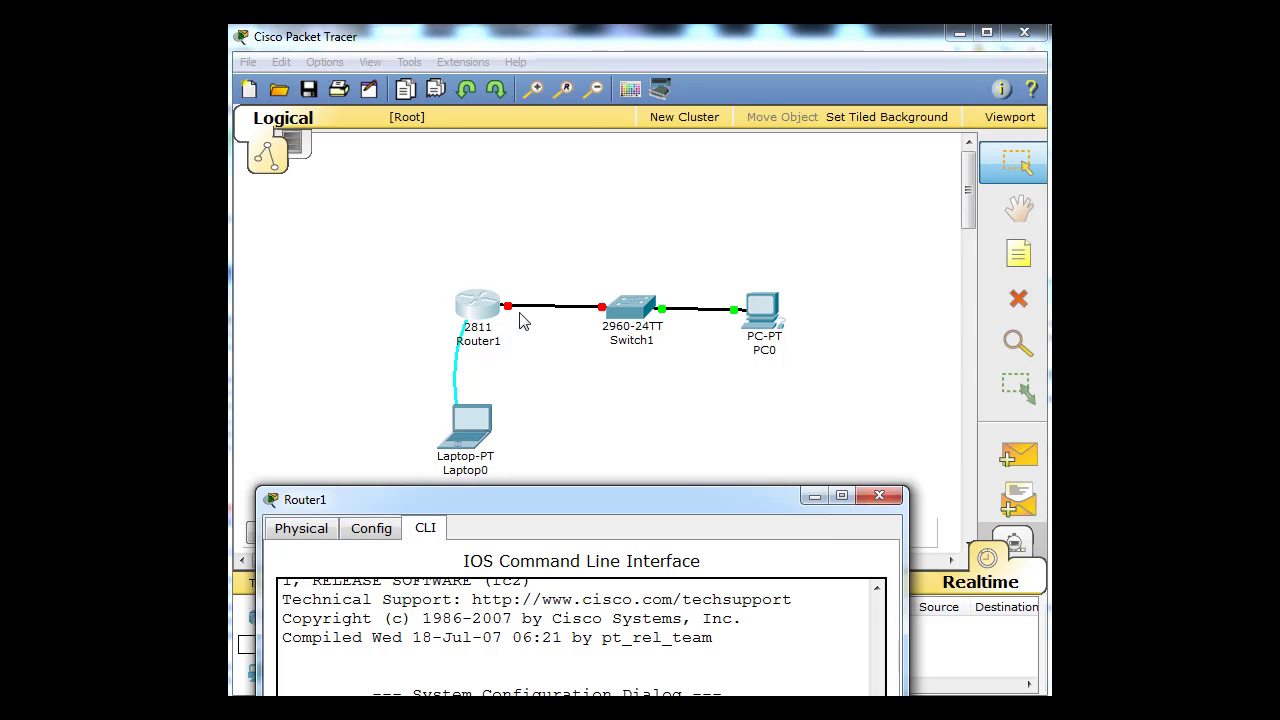
- Turn on Always Show Port Labels in Preferences, then reopen Router1's configuration window
{"action": "left_click_drag", "start_coordinate": [549, 500], "coordinate": [658, 412]}
{"action": "left_click", "coordinate": [581, 208]}
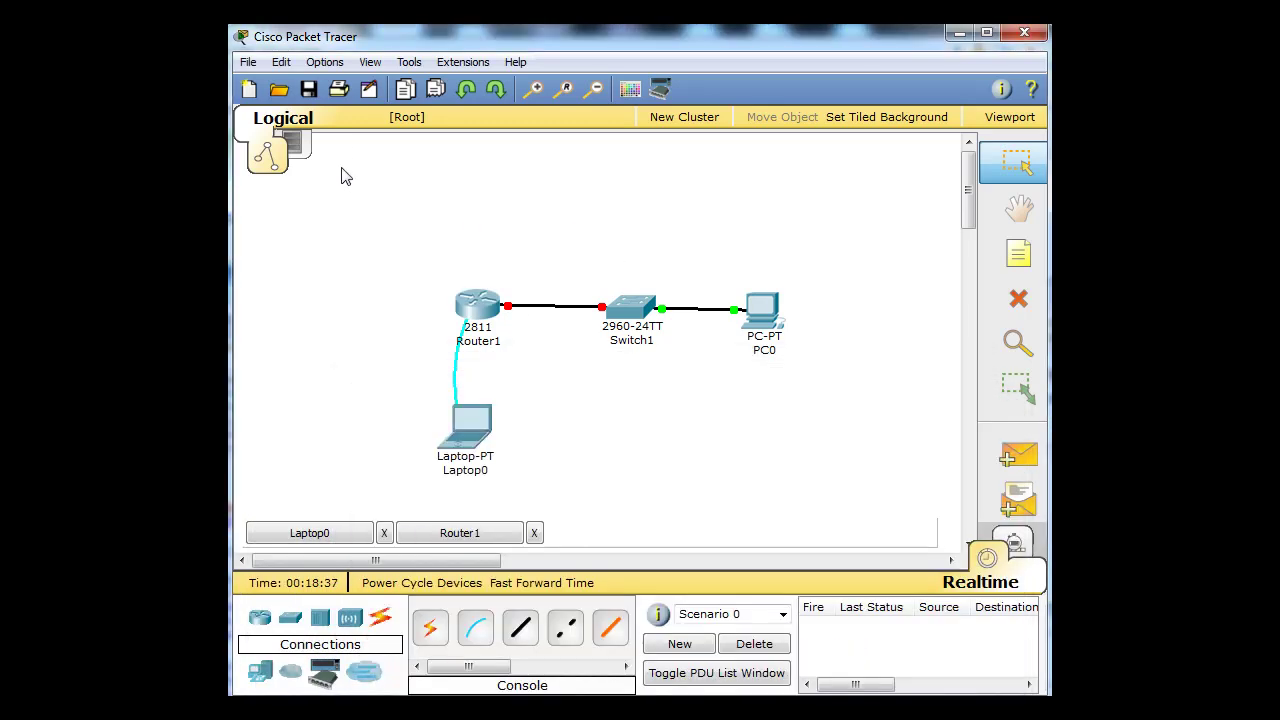
{"action": "left_click", "coordinate": [325, 64]}
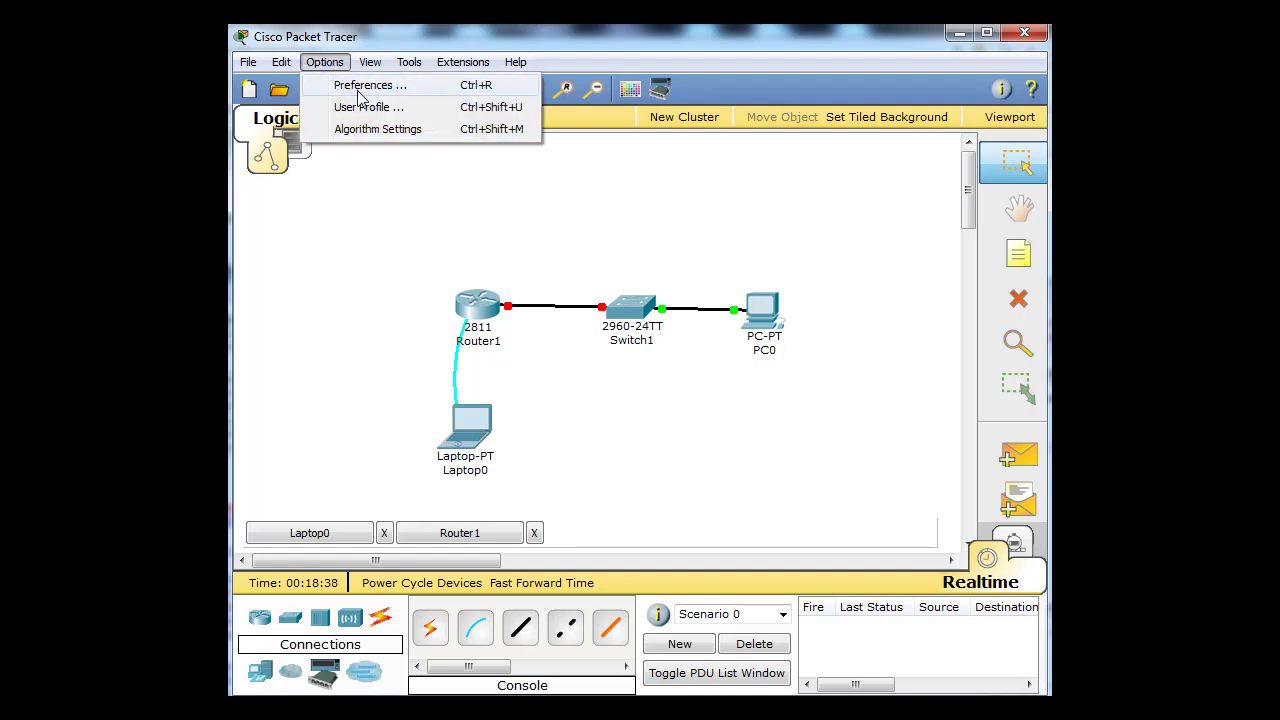
{"action": "left_click", "coordinate": [358, 86]}
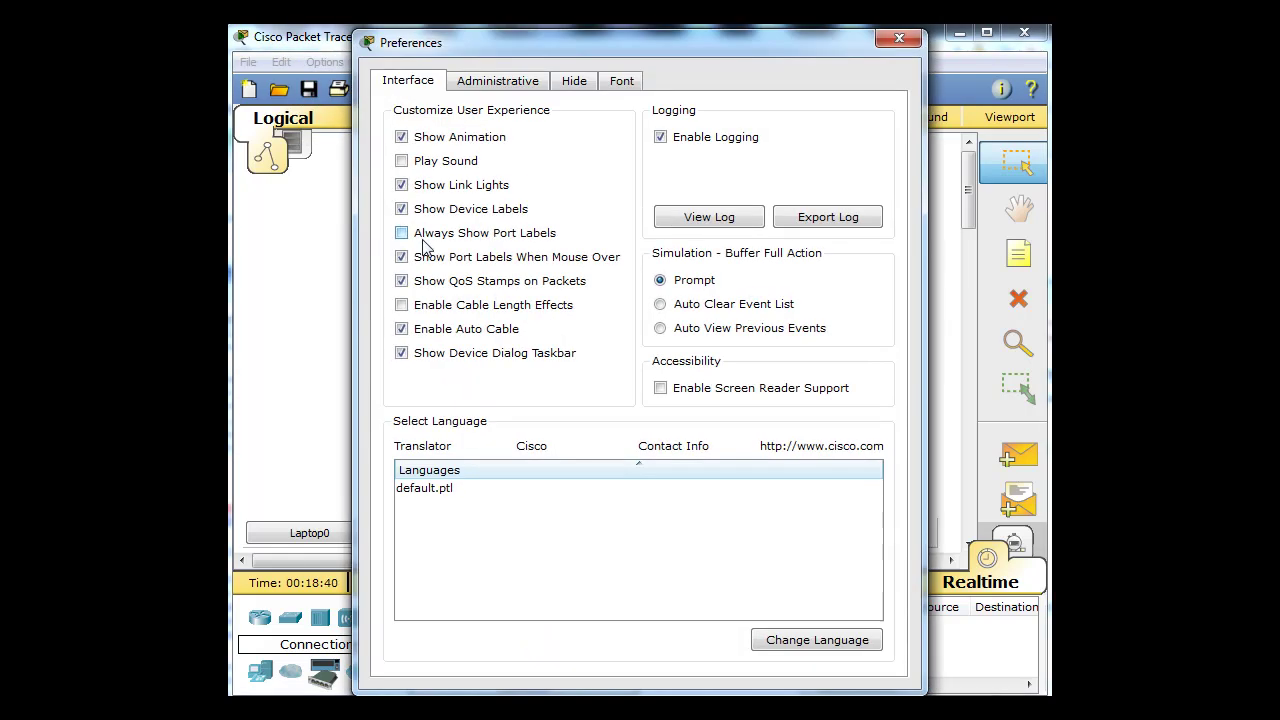
{"action": "left_click", "coordinate": [401, 233]}
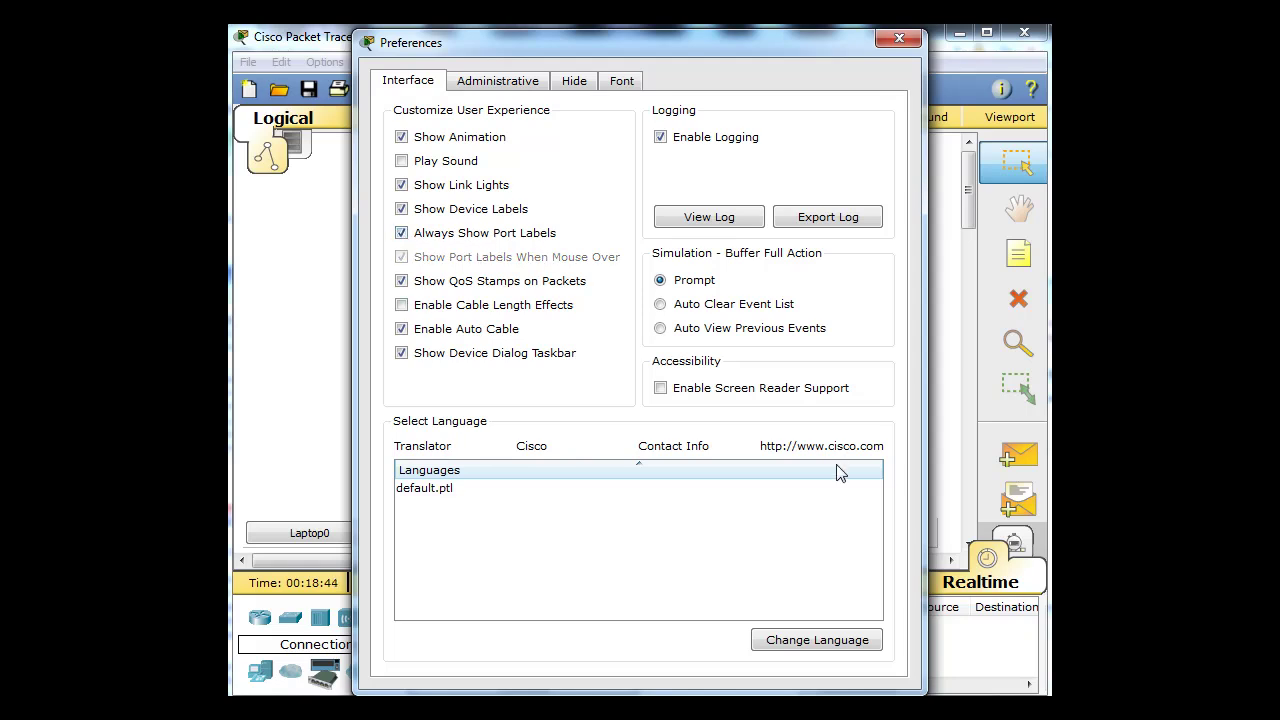
{"action": "left_click", "coordinate": [898, 40]}
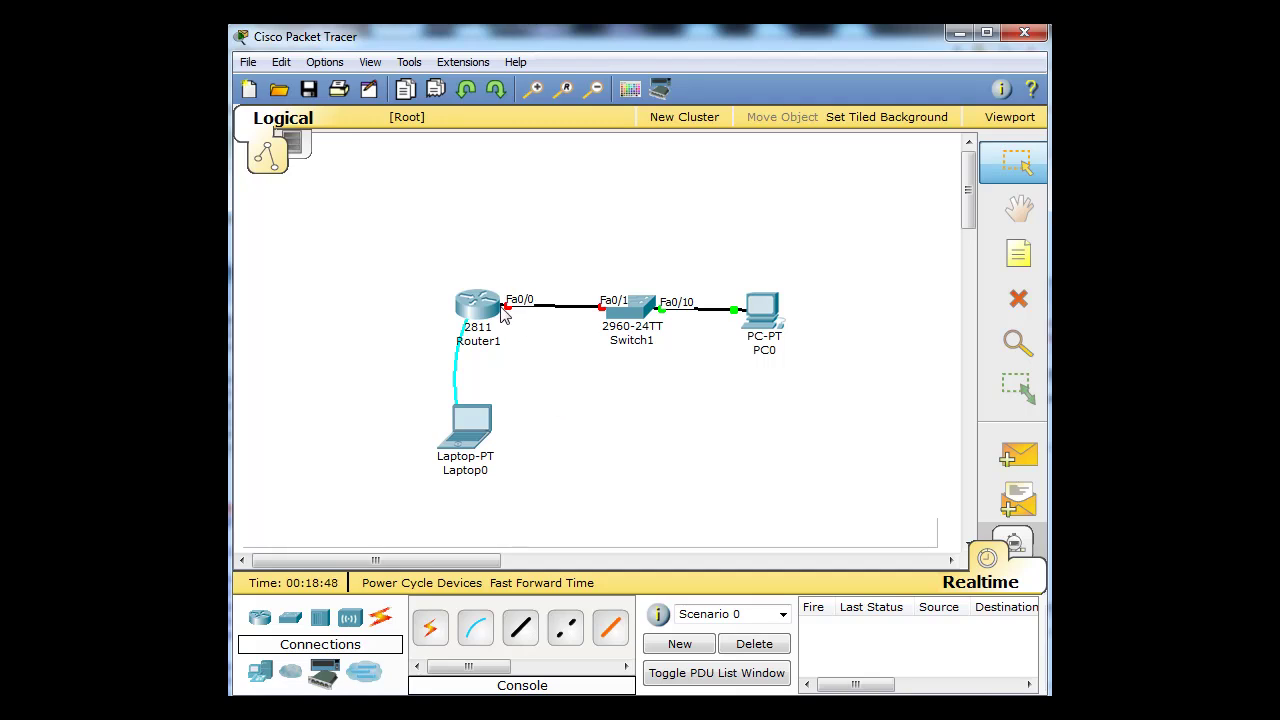
{"action": "mouse_move", "coordinate": [611, 311]}
{"action": "left_click", "coordinate": [481, 293]}
- Set the router's hostname to dan-R1
{"action": "left_click_drag", "start_coordinate": [498, 148], "coordinate": [692, 78]}
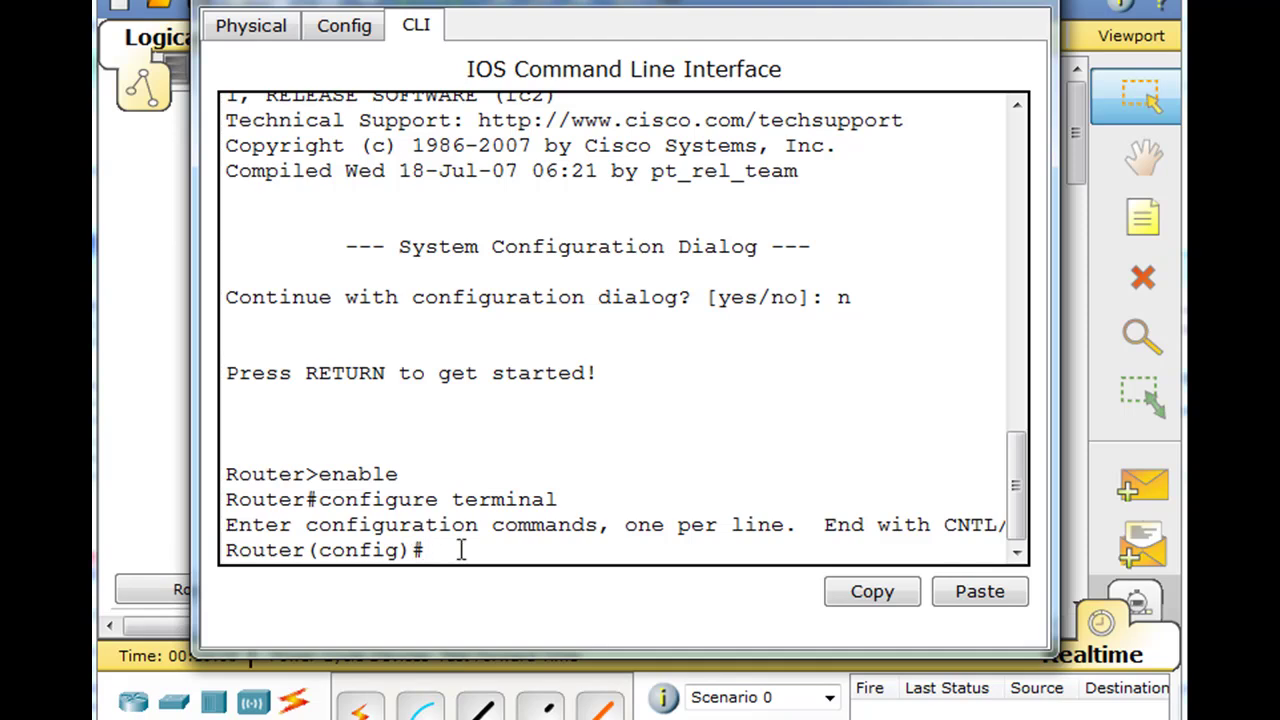
{"action": "type", "text": "hostname"}
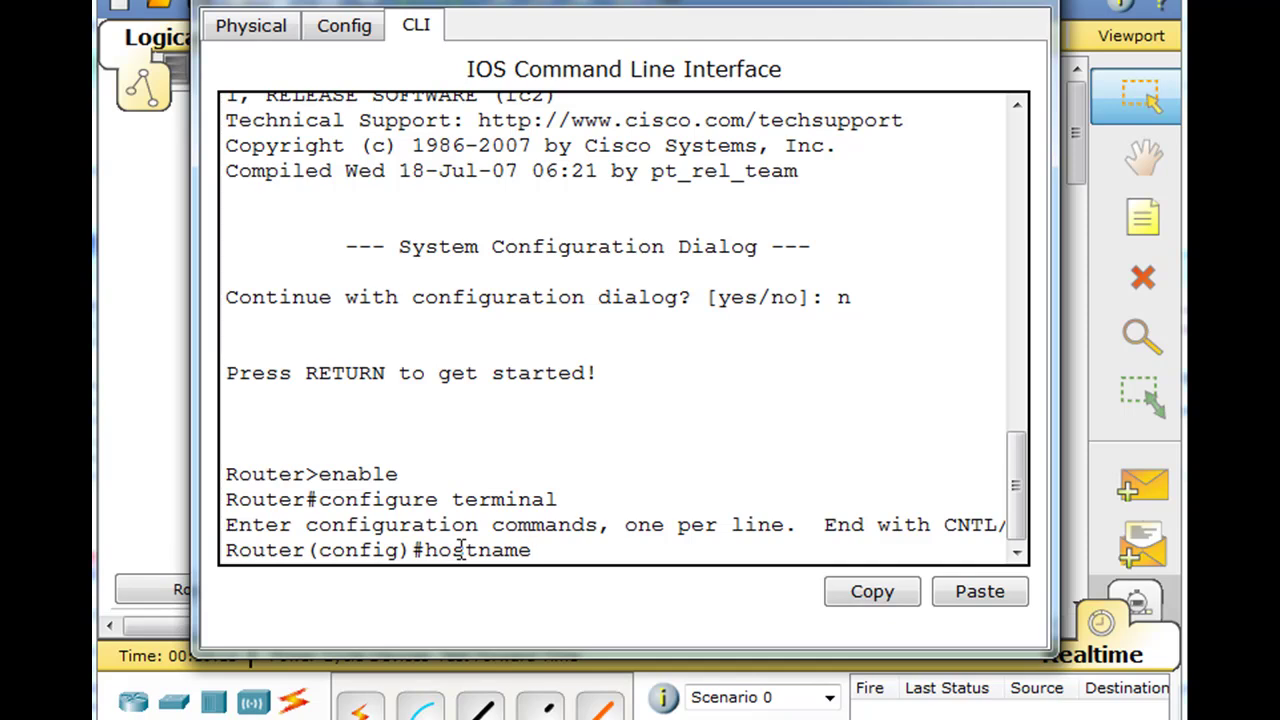
{"action": "type", "text": " danscourses"}
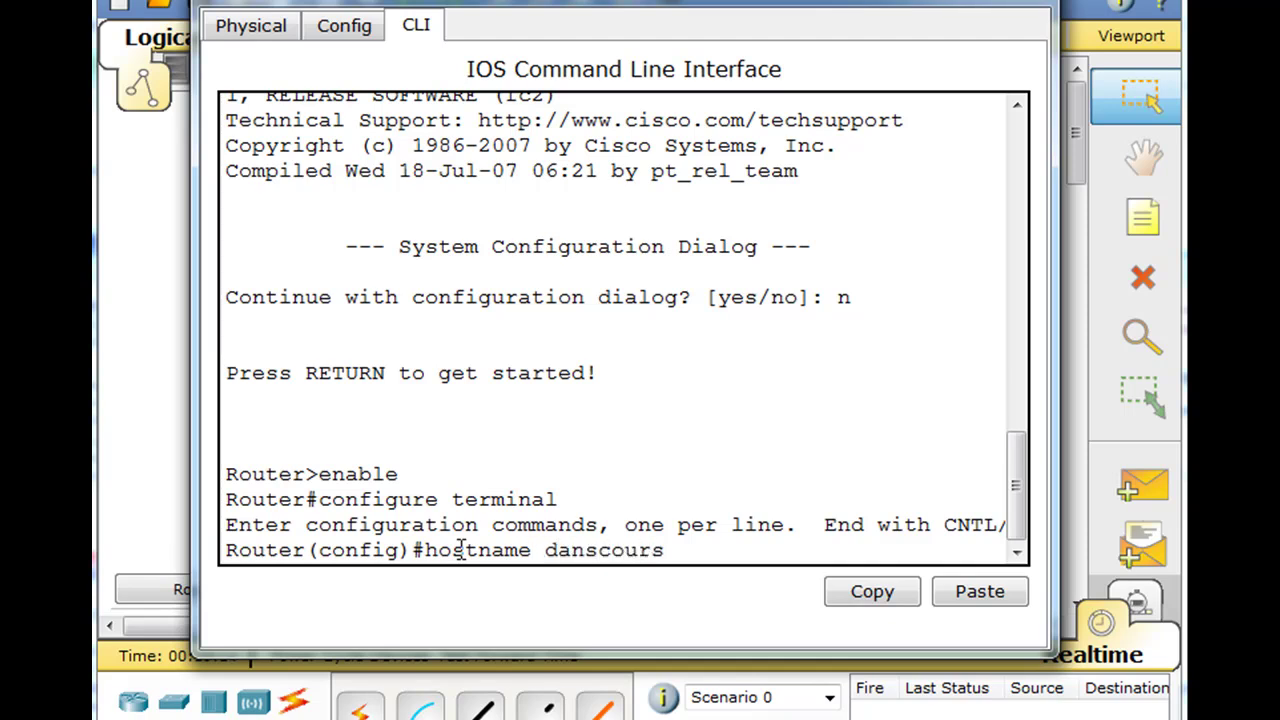
{"action": "key", "text": "BackSpace"}
{"action": "key", "text": "BackSpace"}
{"action": "key", "text": "BackSpace"}
{"action": "key", "text": "BackSpace"}
{"action": "key", "text": "BackSpace"}
{"action": "key", "text": "BackSpace"}
{"action": "key", "text": "BackSpace"}
{"action": "key", "text": "BackSpace"}
{"action": "type", "text": "-R1"}
{"action": "key", "text": "Return"}
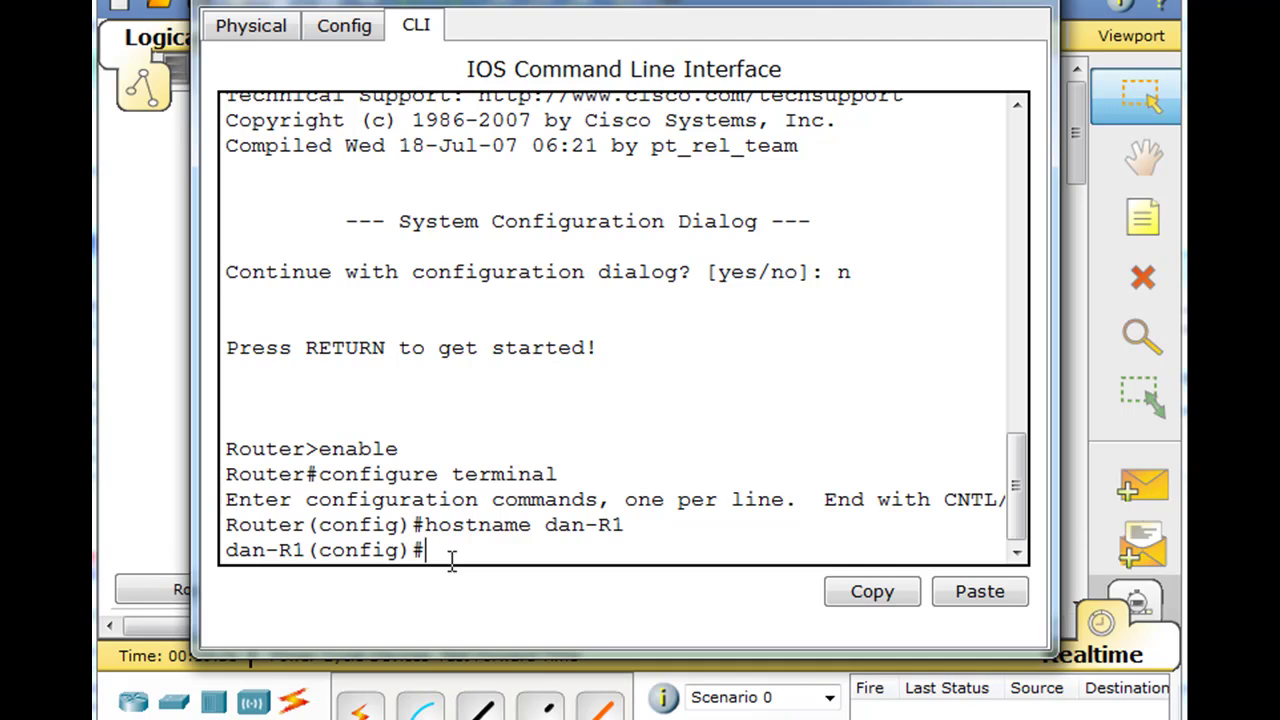
- Give interface fa0/0 address 192.168.1.1 255.255.255.0 and enable it with no shutdown
{"action": "type", "text": "interface fa"}
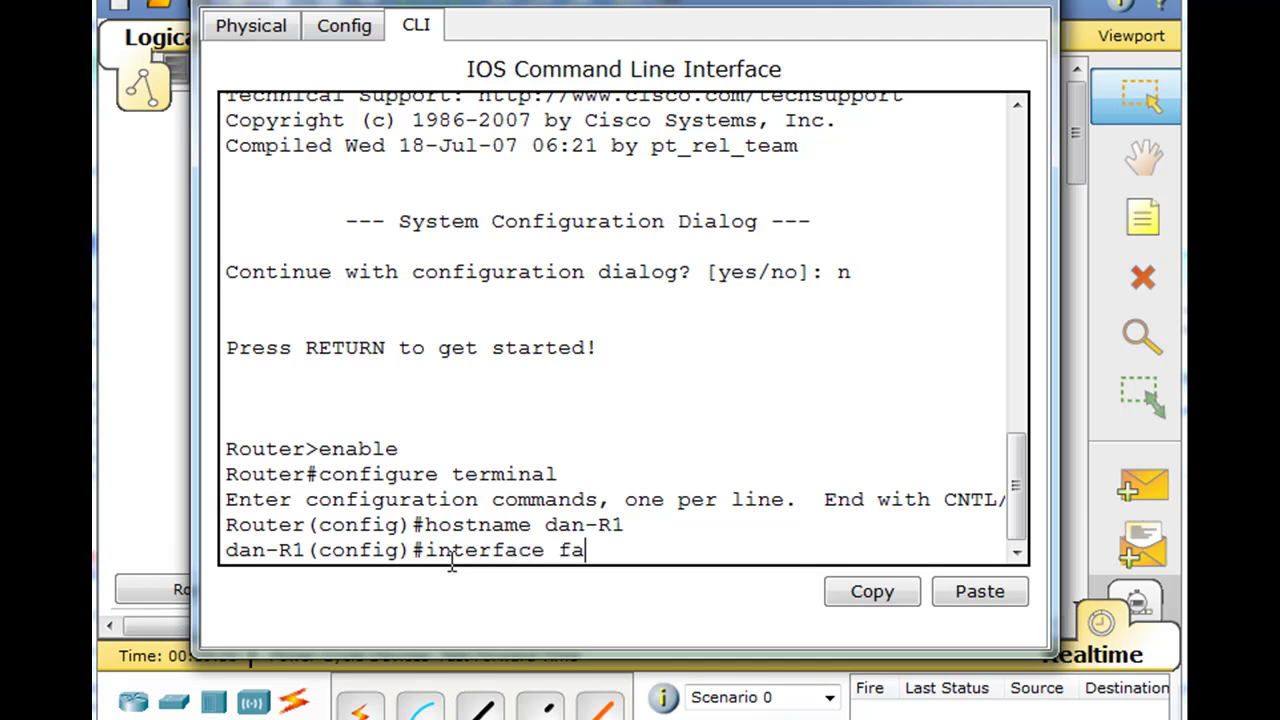
{"action": "type", "text": "0/0"}
{"action": "key", "text": "Return"}
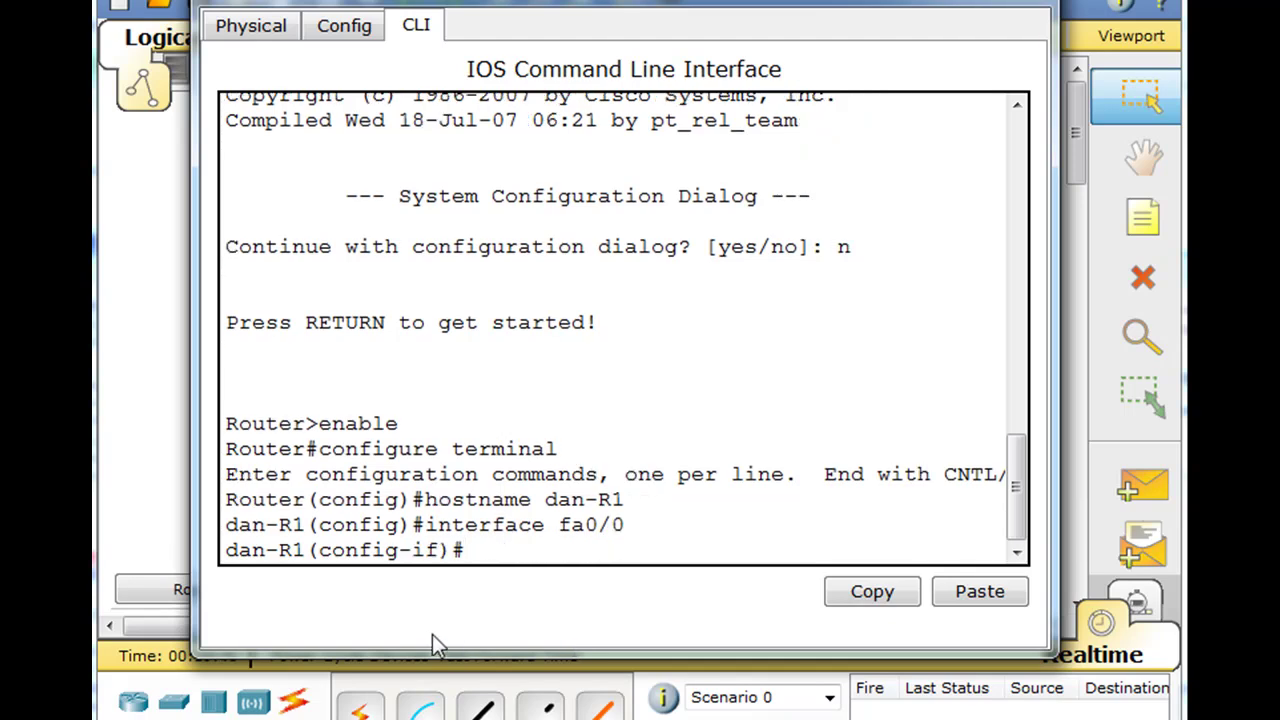
{"action": "type", "text": "ip address"}
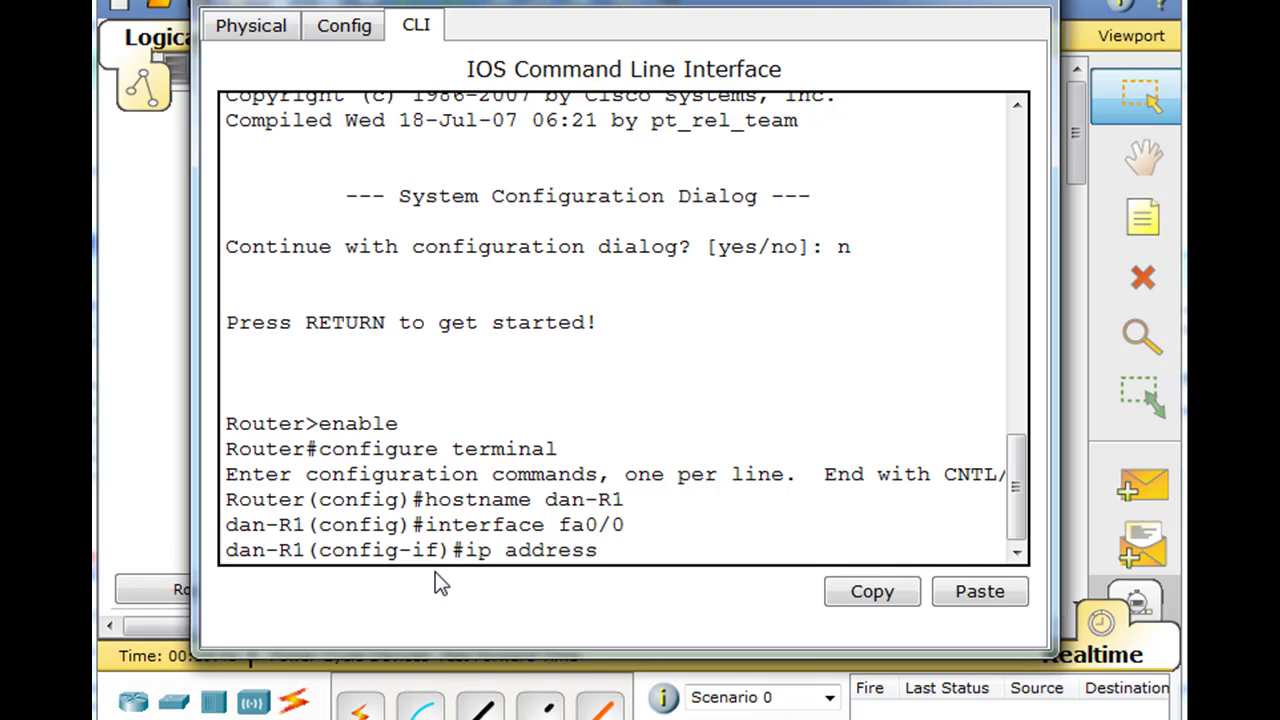
{"action": "type", "text": " 192.168.1.1"}
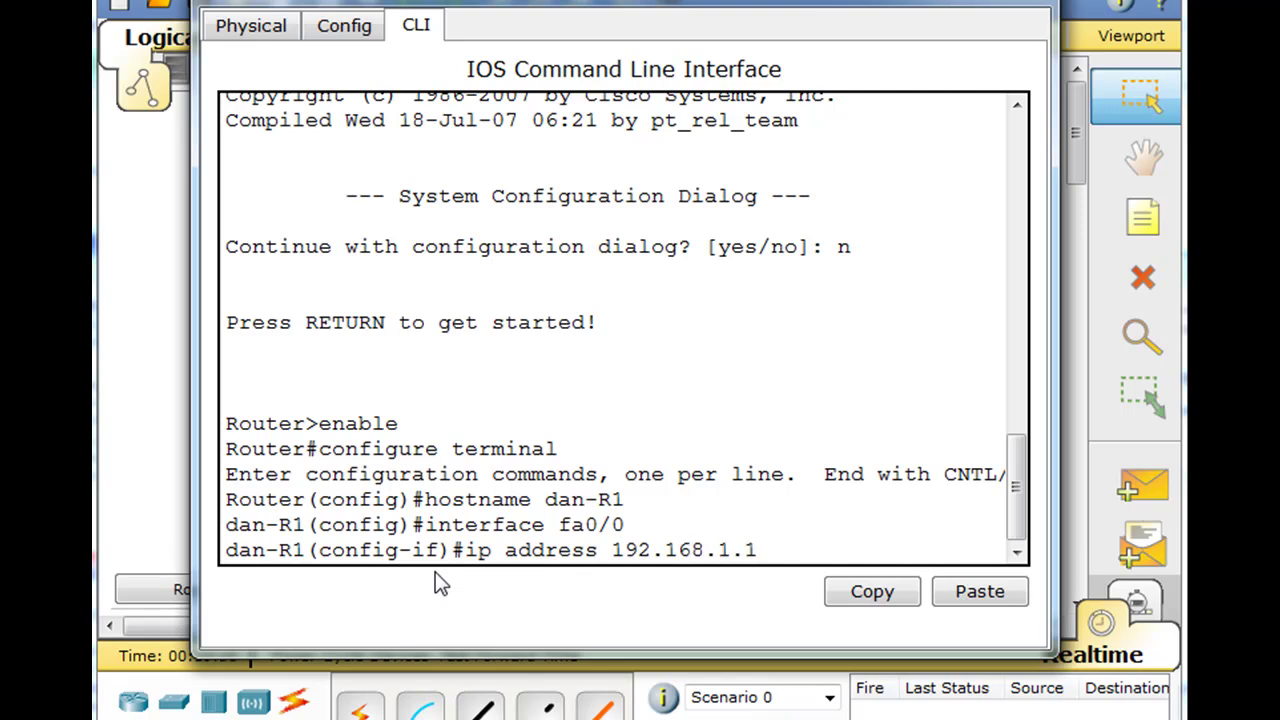
{"action": "type", "text": " 255.255.255.0"}
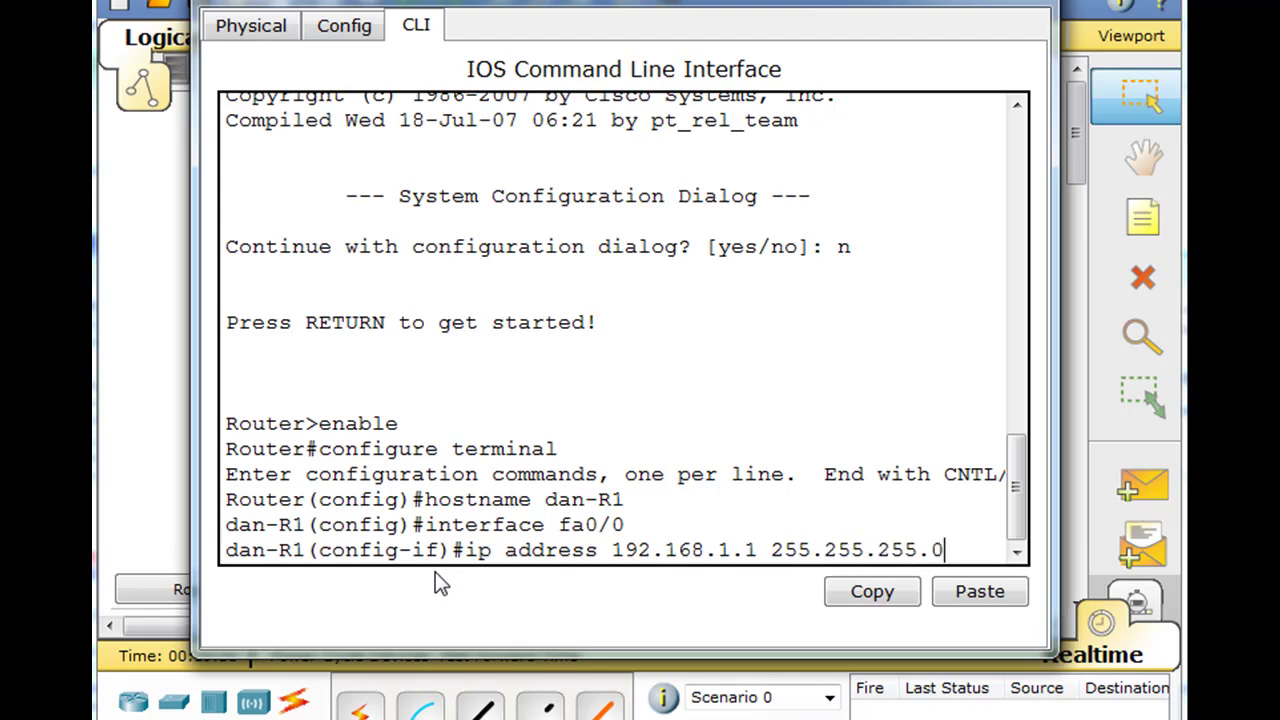
{"action": "key", "text": "Return"}
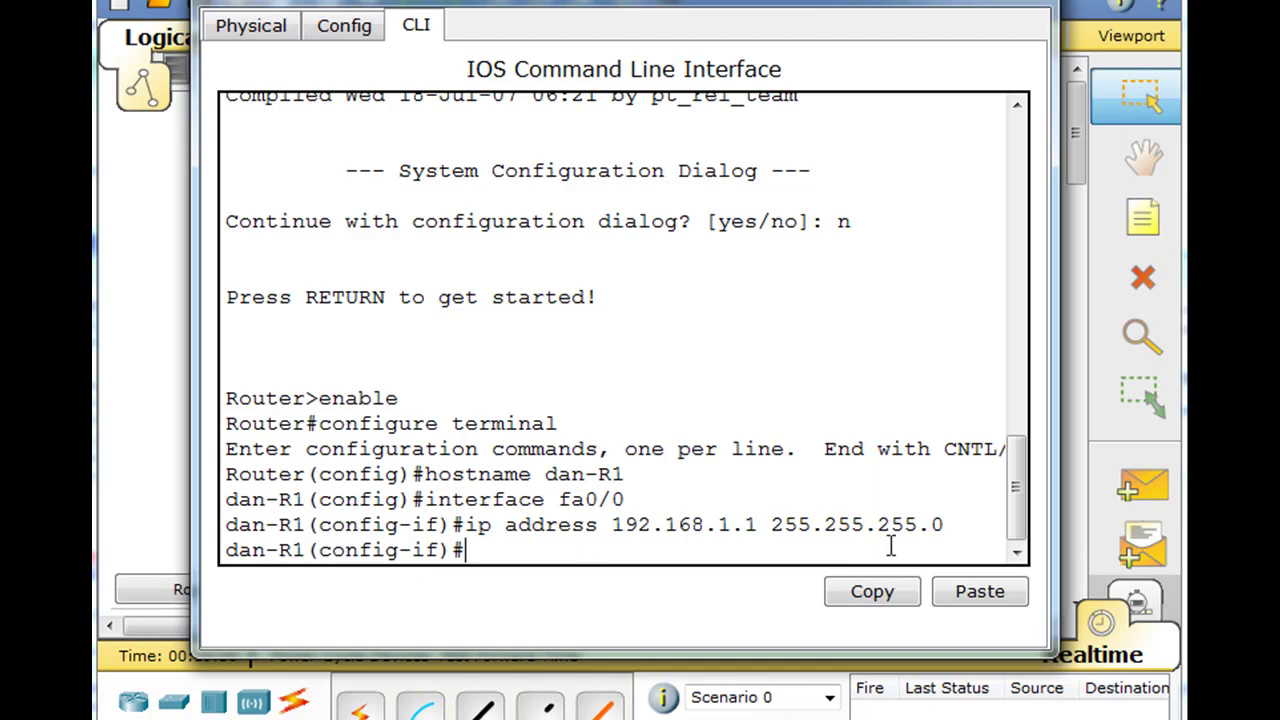
{"action": "type", "text": "no shut"}
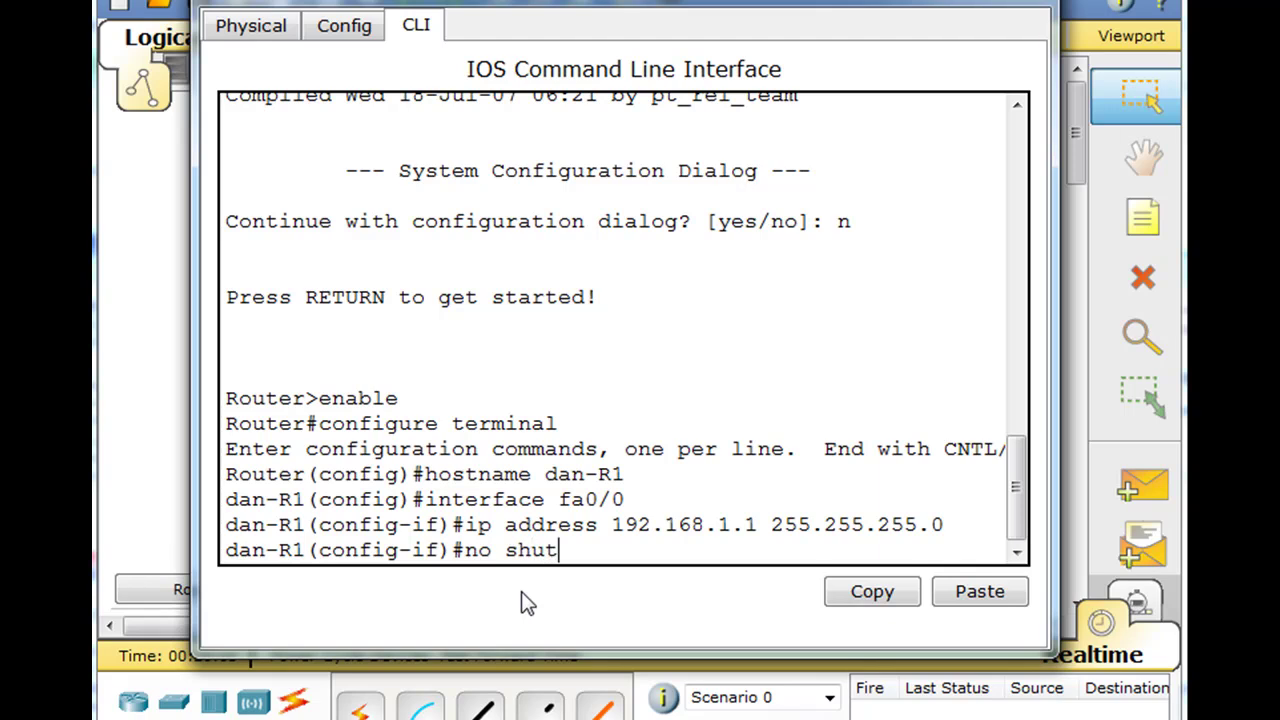
{"action": "type", "text": "down"}
{"action": "key", "text": "Return"}
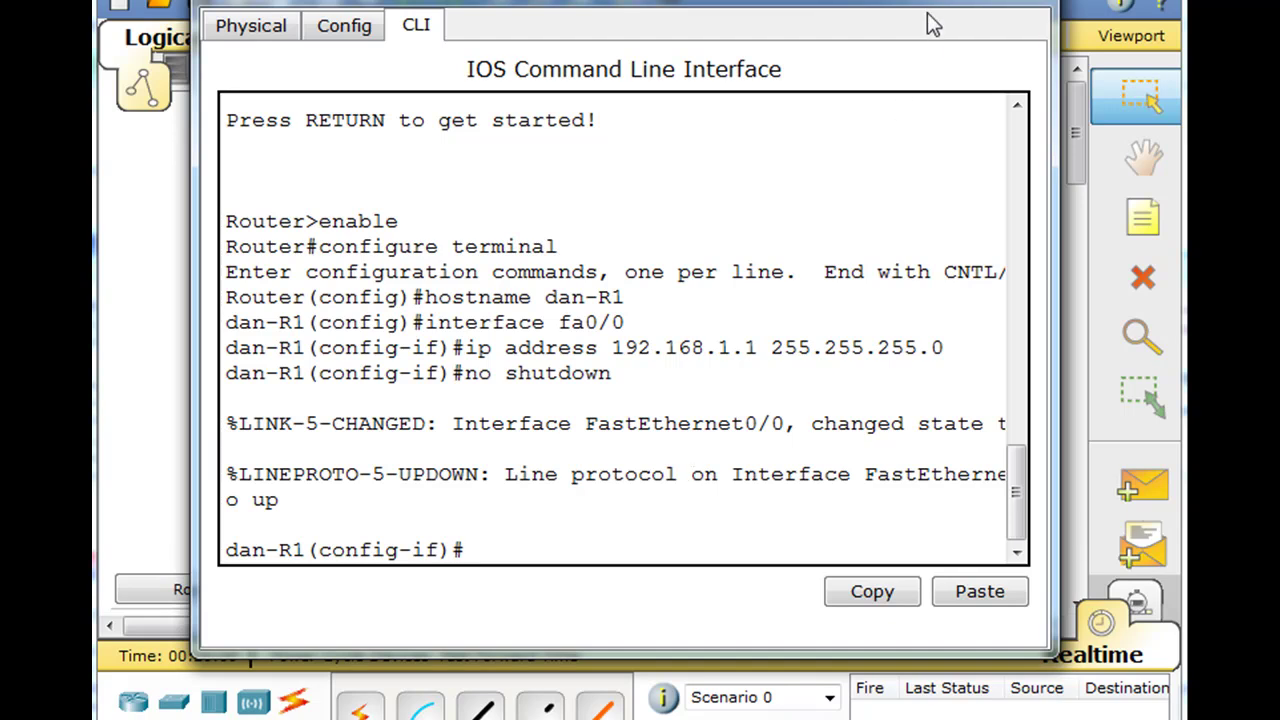
- Reposition the Router1 CLI window and leave configuration mode with end, back at dan-R1#
{"action": "left_click_drag", "start_coordinate": [882, 3], "coordinate": [840, 517]}
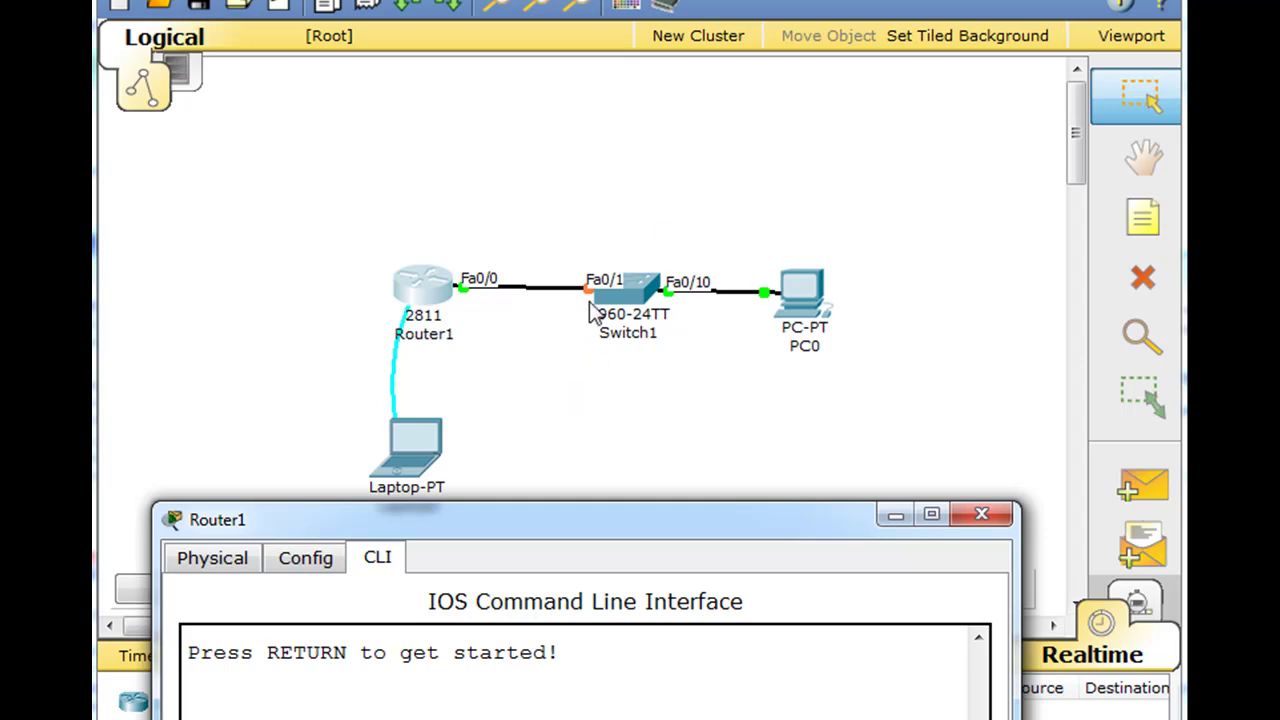
{"action": "left_click_drag", "start_coordinate": [603, 520], "coordinate": [617, 396]}
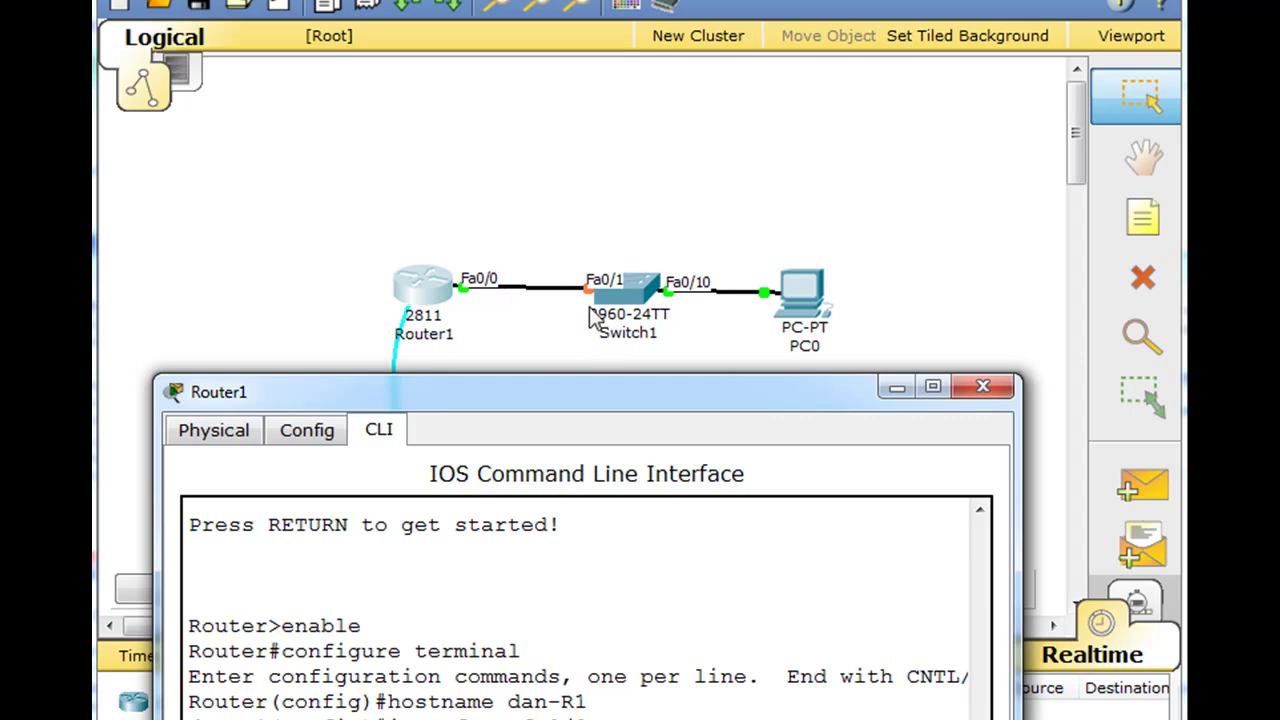
{"action": "left_click_drag", "start_coordinate": [613, 390], "coordinate": [645, 2]}
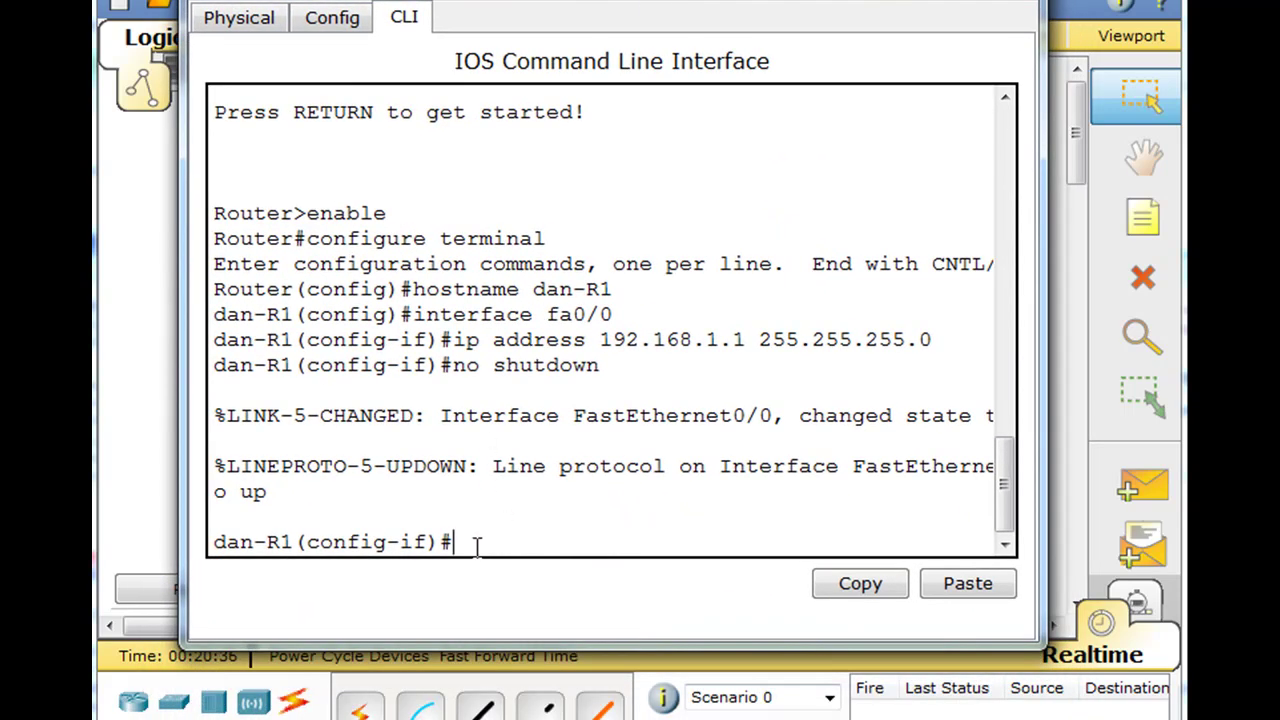
{"action": "type", "text": "end"}
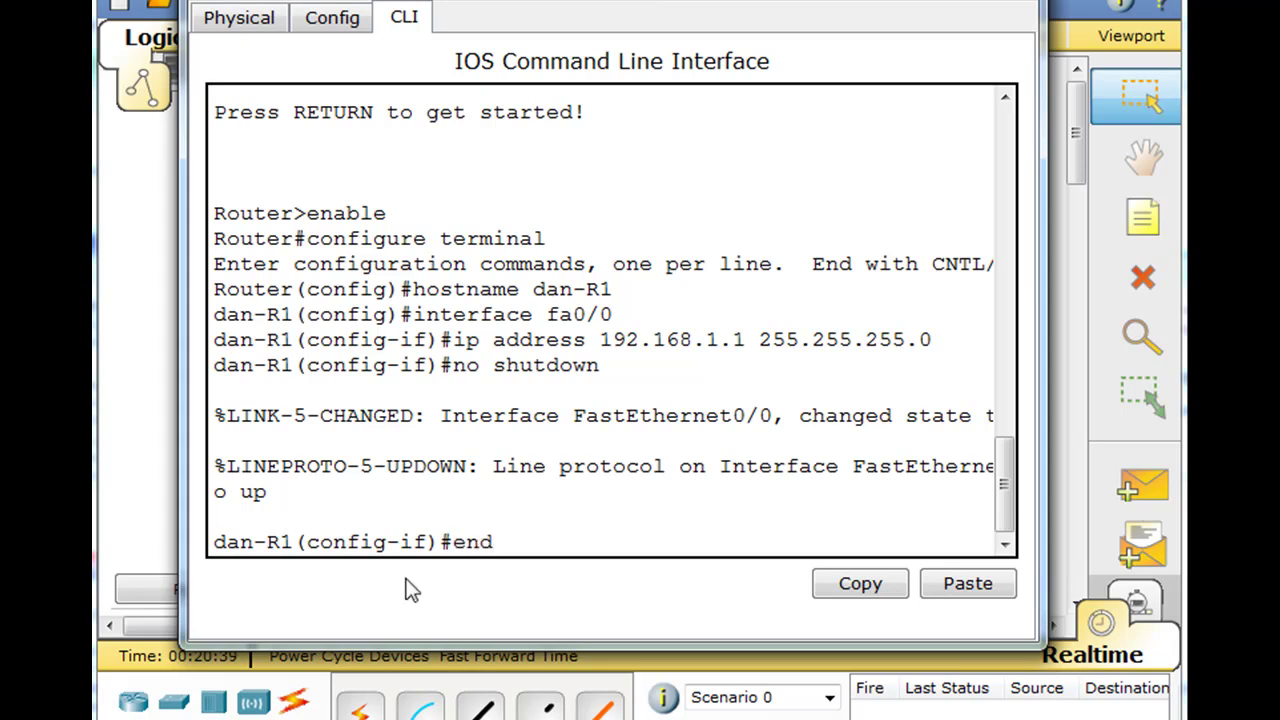
{"action": "key", "text": "Return"}
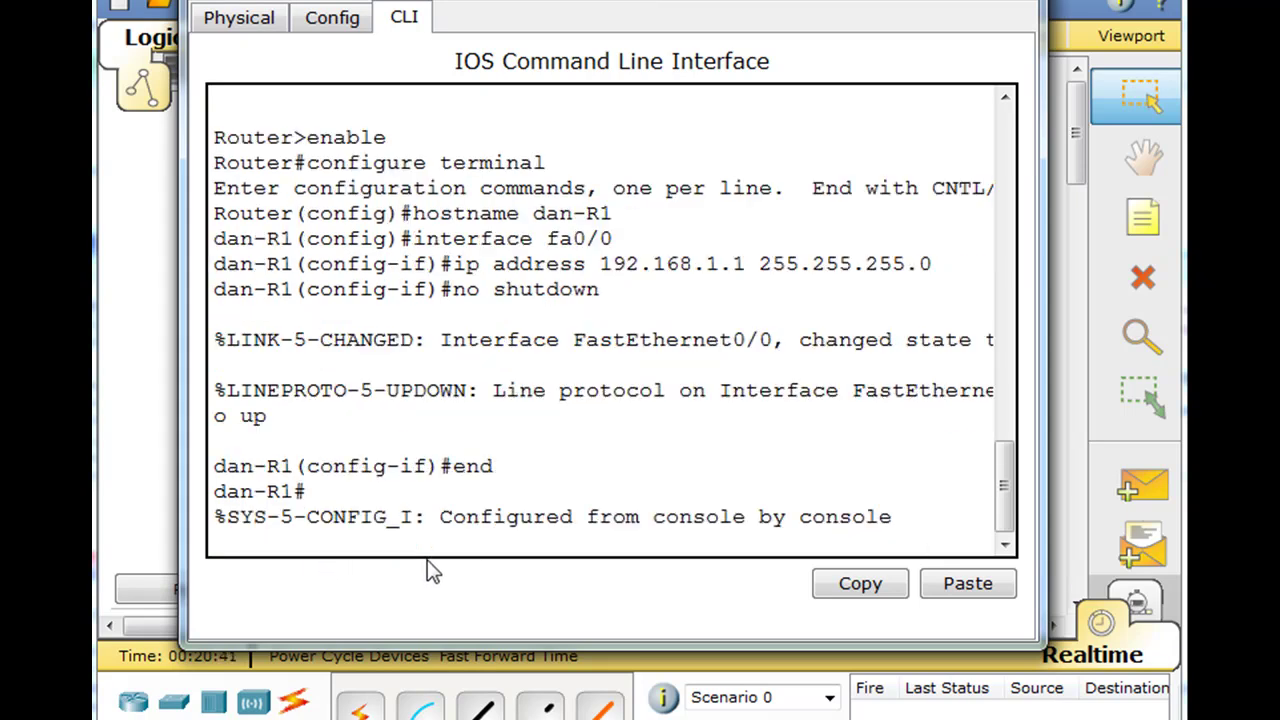
{"action": "key", "text": "Return"}
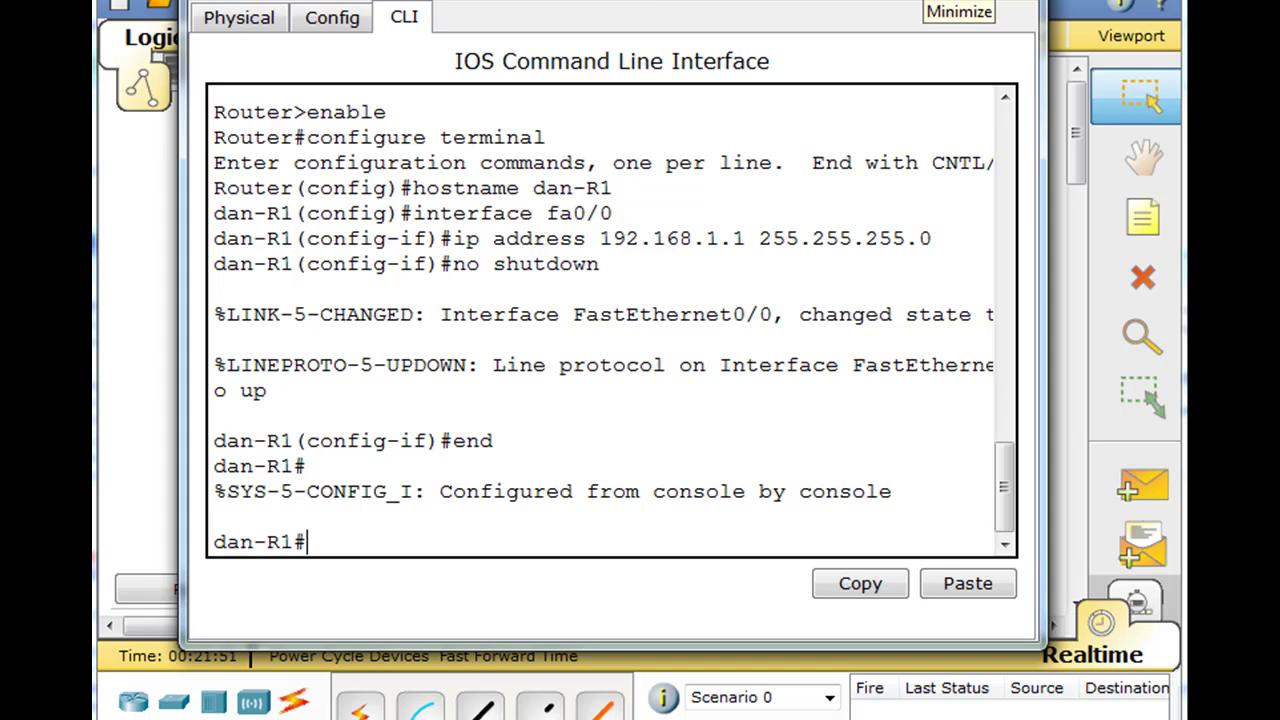
- Minimize the router window, check Router1's Fa0/0 port info on the topology, then reopen it
{"action": "left_click", "coordinate": [958, 12]}
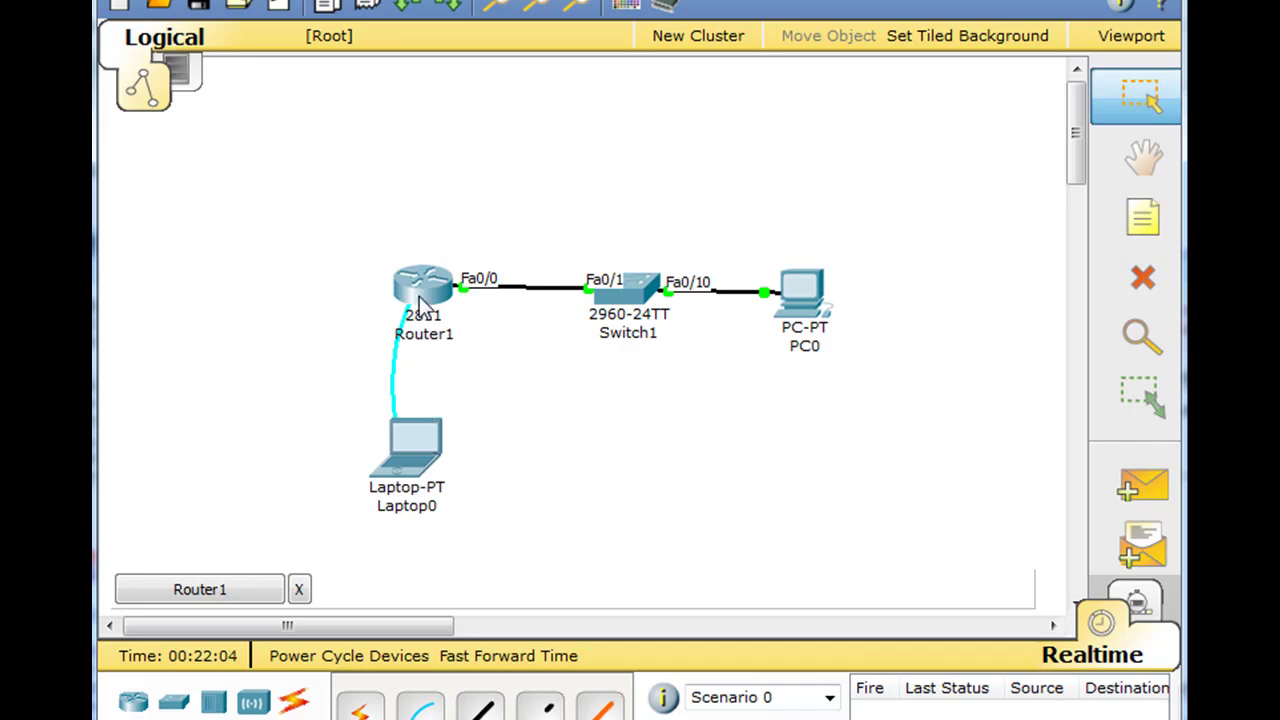
{"action": "mouse_move", "coordinate": [420, 318]}
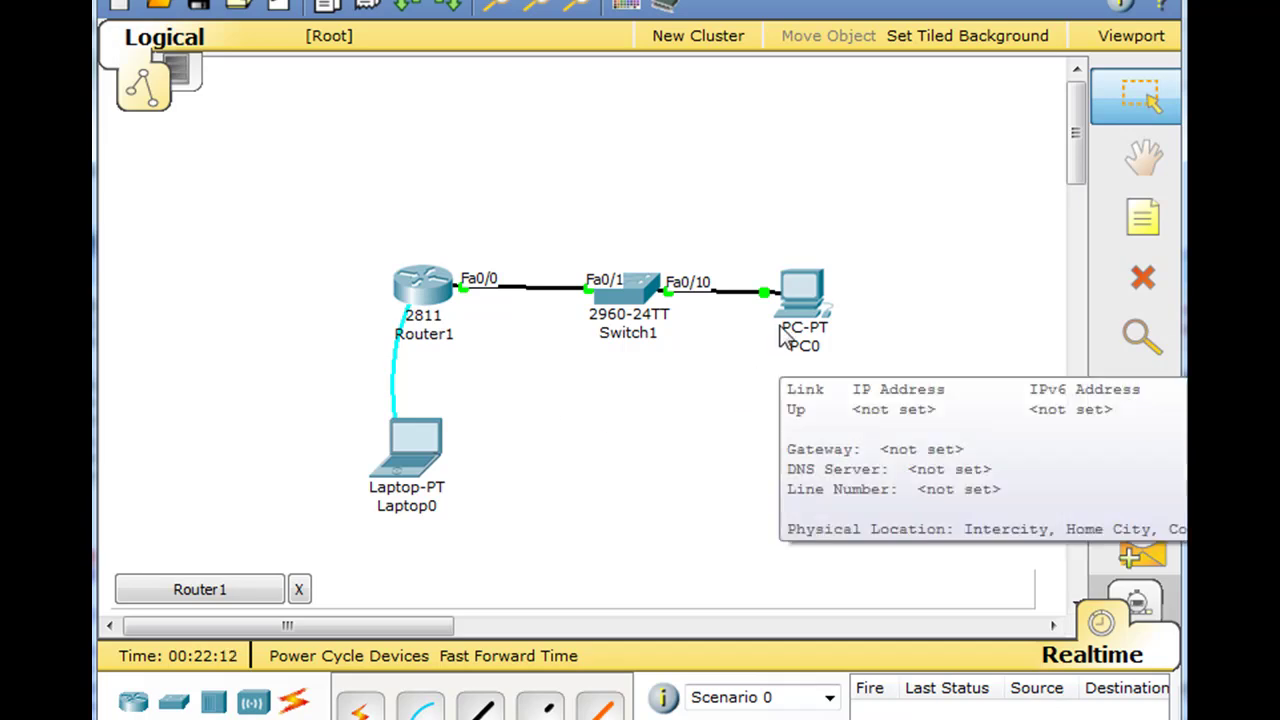
{"action": "mouse_move", "coordinate": [437, 272]}
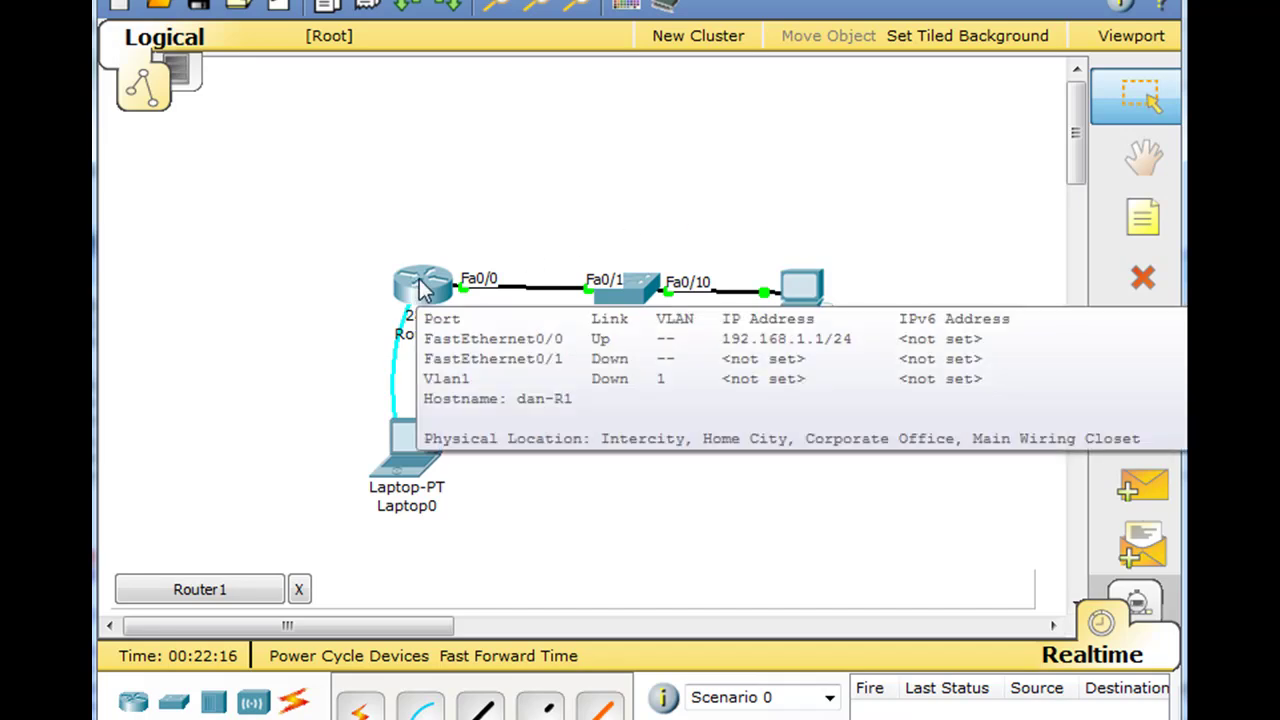
{"action": "mouse_move", "coordinate": [614, 366]}
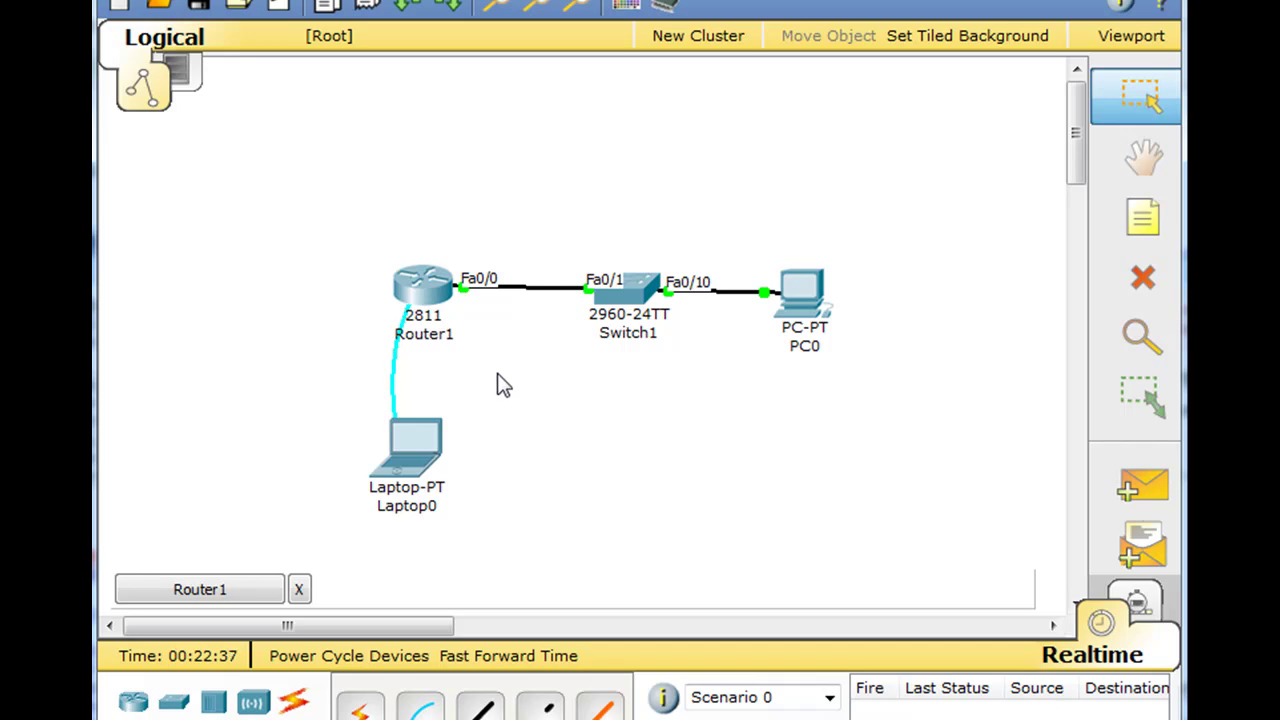
{"action": "left_click", "coordinate": [422, 288]}
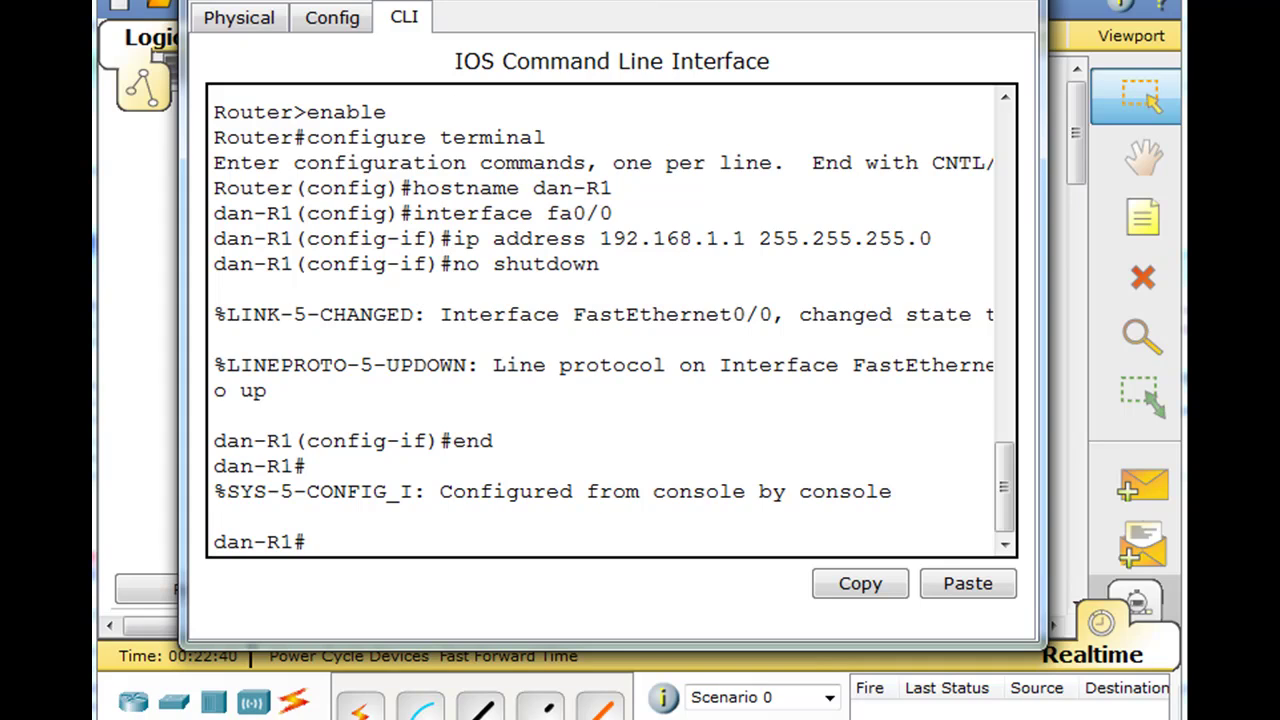
- Inspect the router's physical device view across to the power supply, then return to the CLI
{"action": "left_click", "coordinate": [240, 18]}
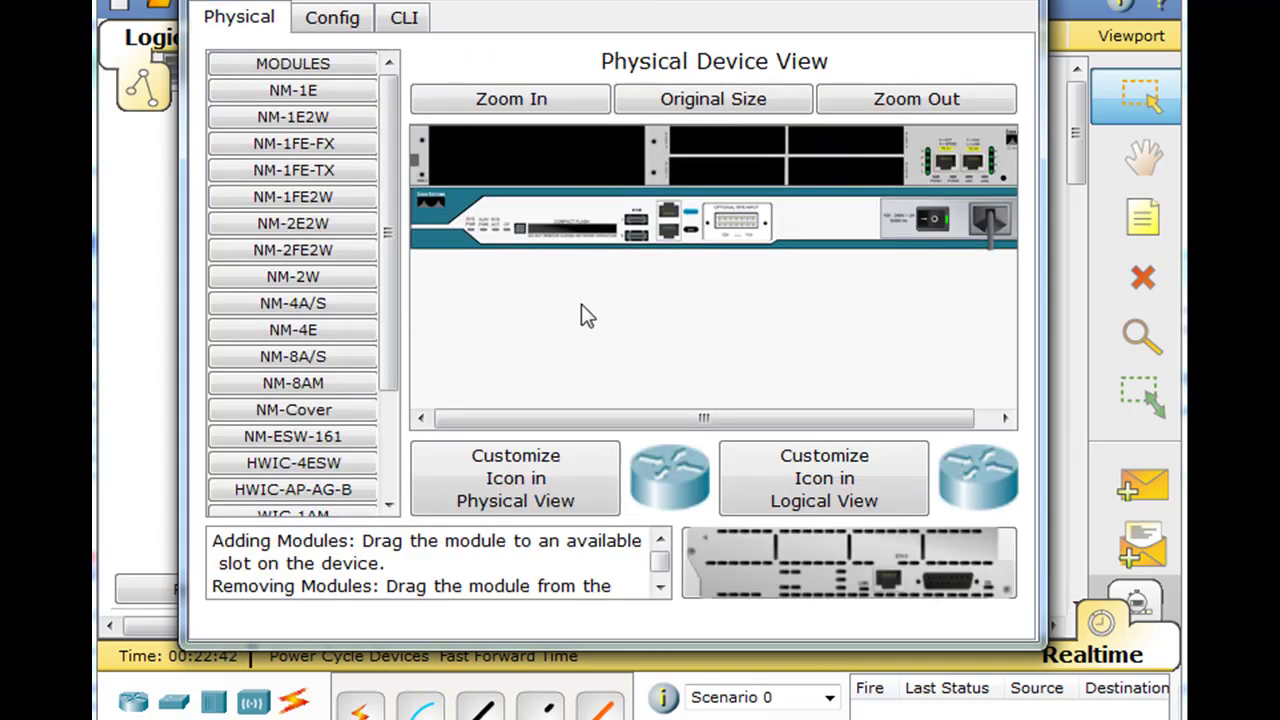
{"action": "left_click", "coordinate": [531, 101]}
{"action": "left_click_drag", "start_coordinate": [607, 424], "coordinate": [737, 422]}
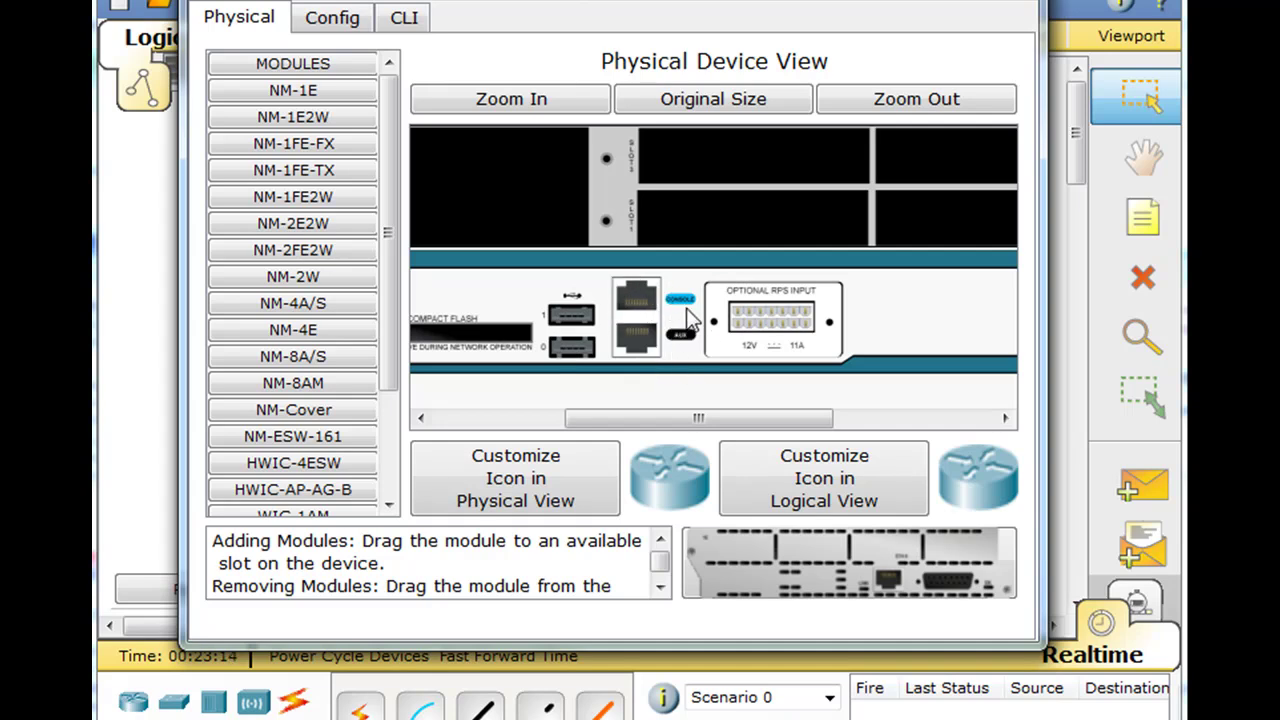
{"action": "left_click_drag", "start_coordinate": [690, 425], "coordinate": [874, 434]}
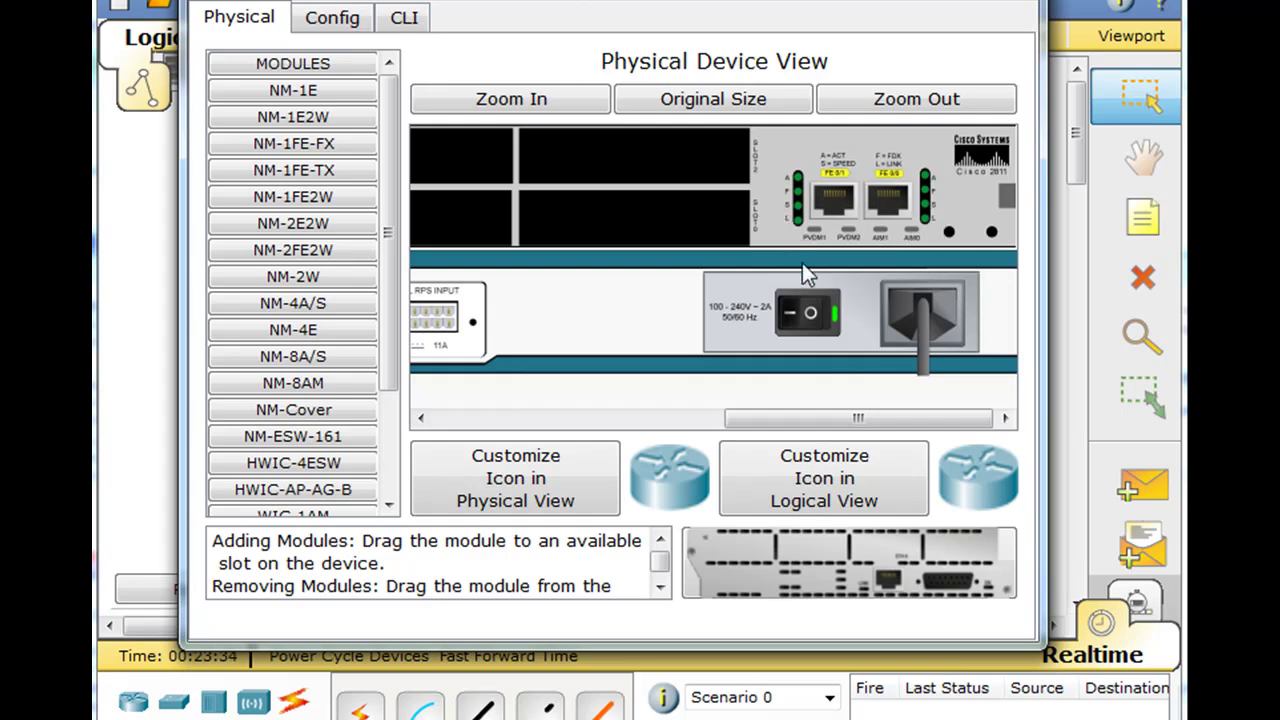
{"action": "left_click", "coordinate": [408, 22]}
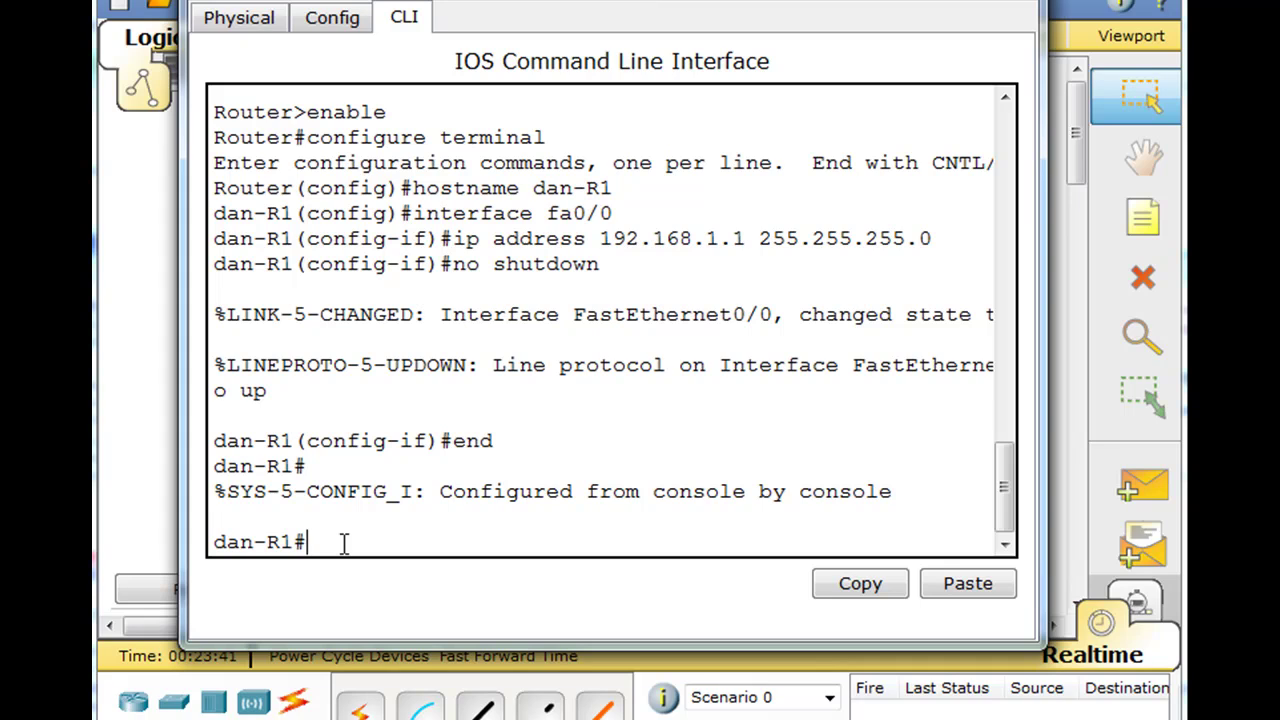
- Enter global configuration mode and switch to console line 0
{"action": "type", "text": "configure"}
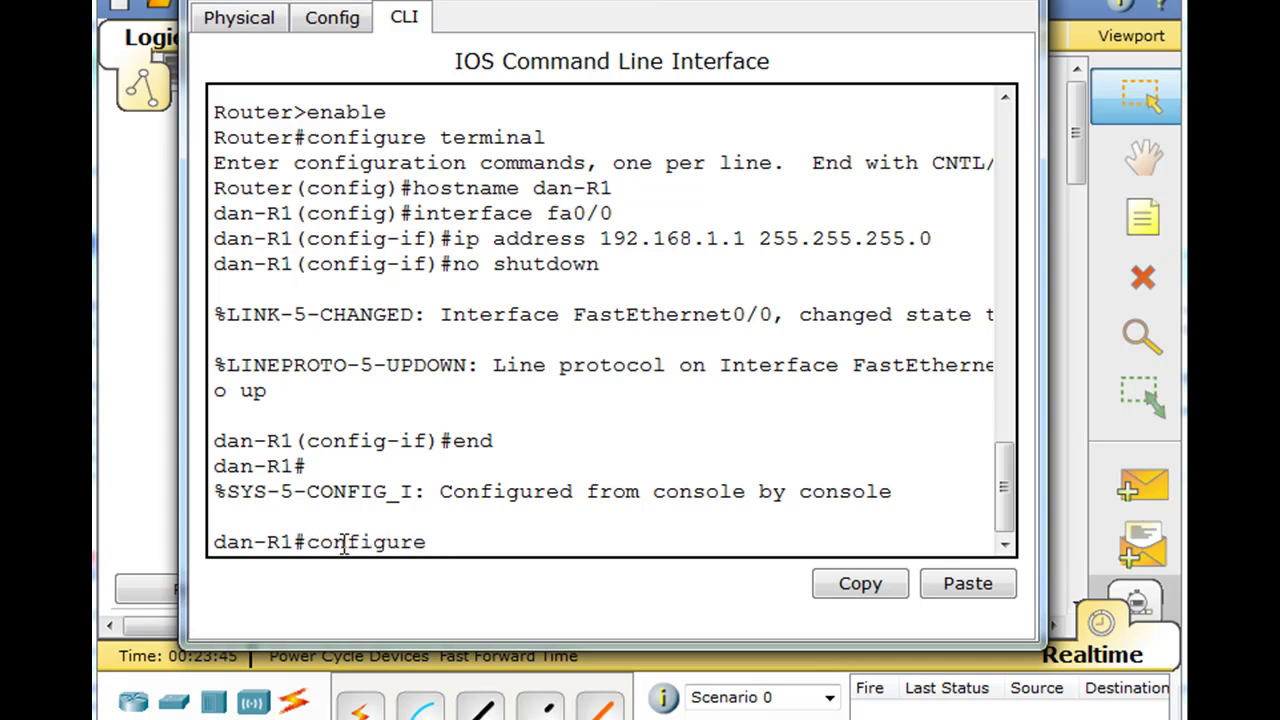
{"action": "type", "text": " ter"}
{"action": "key", "text": "Tab"}
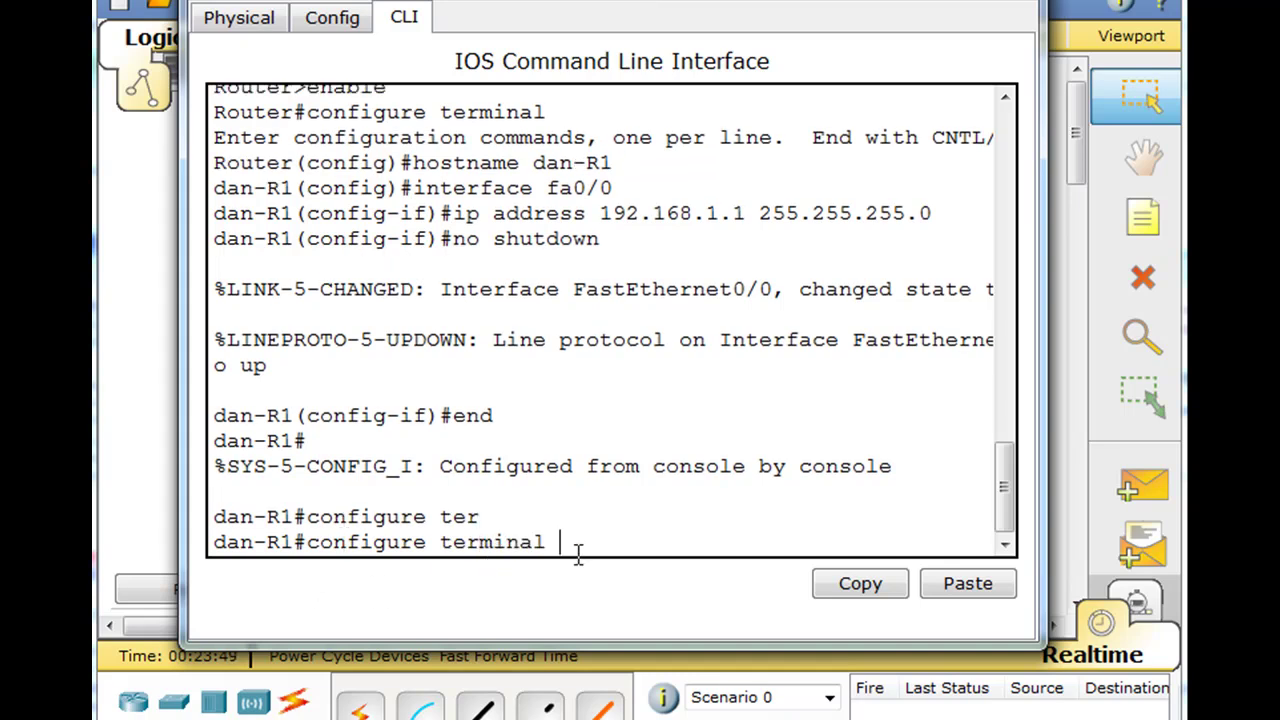
{"action": "key", "text": "Return"}
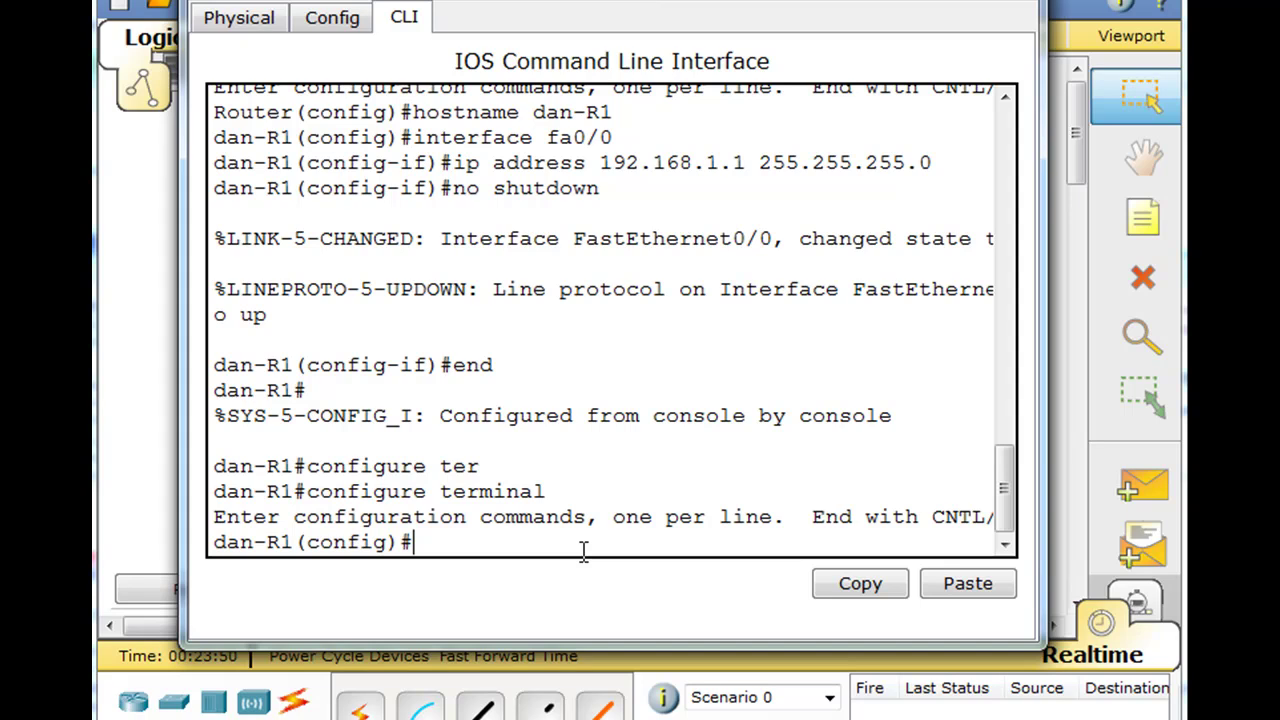
{"action": "type", "text": "in"}
{"action": "type", "text": "t"}
{"action": "key", "text": "BackSpace"}
{"action": "key", "text": "BackSpace"}
{"action": "key", "text": "BackSpace"}
{"action": "type", "text": "line console "}
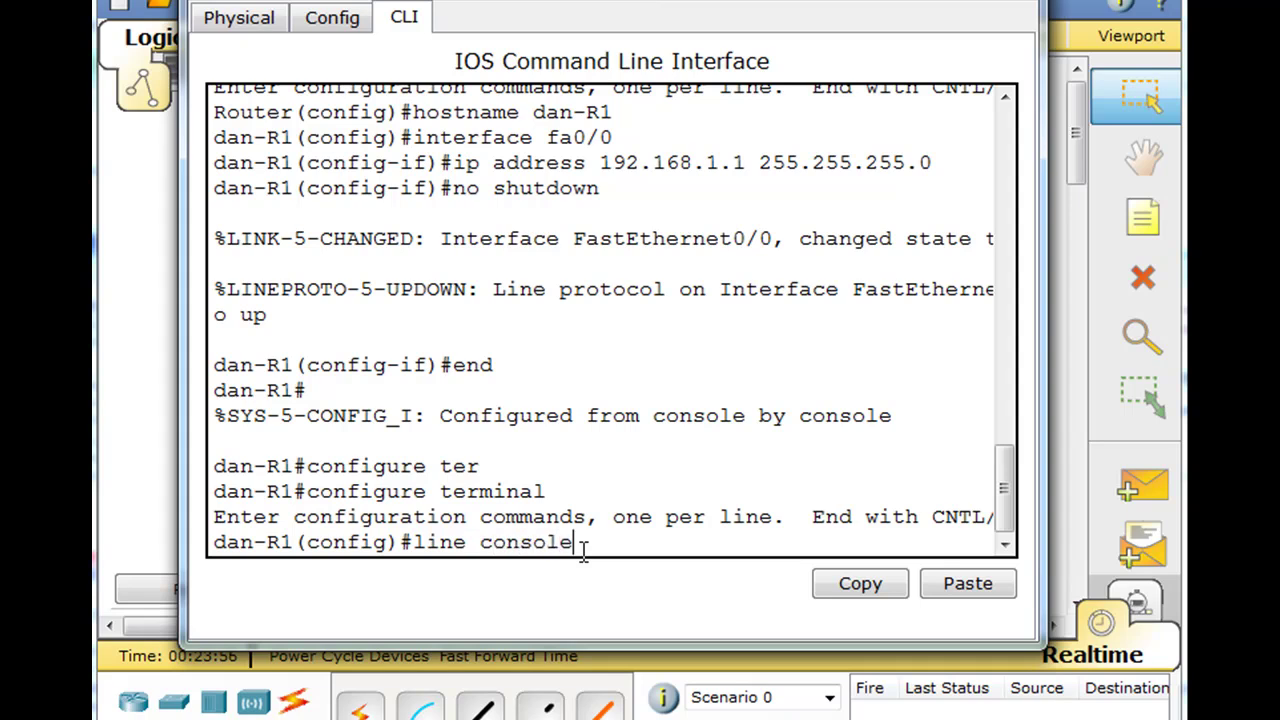
{"action": "type", "text": "0"}
{"action": "key", "text": "Return"}
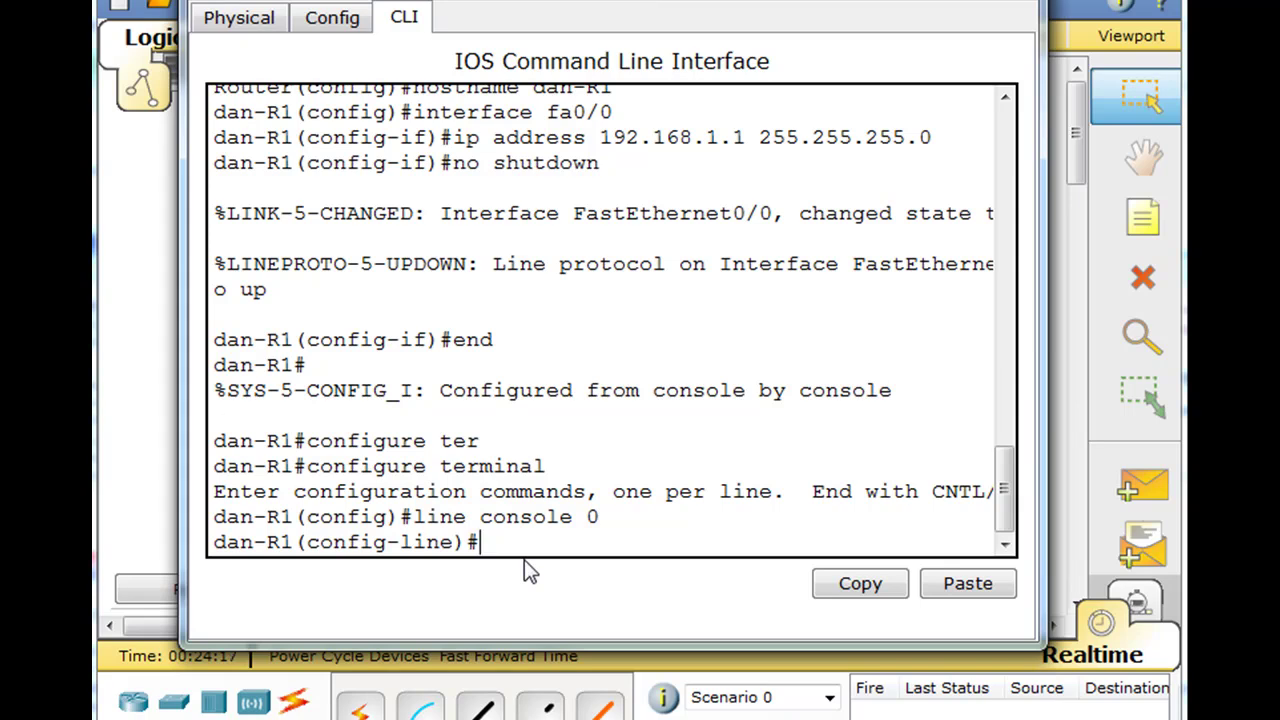
- Set the console line password with login required, then end and exit the session
{"action": "type", "text": "password cisco"}
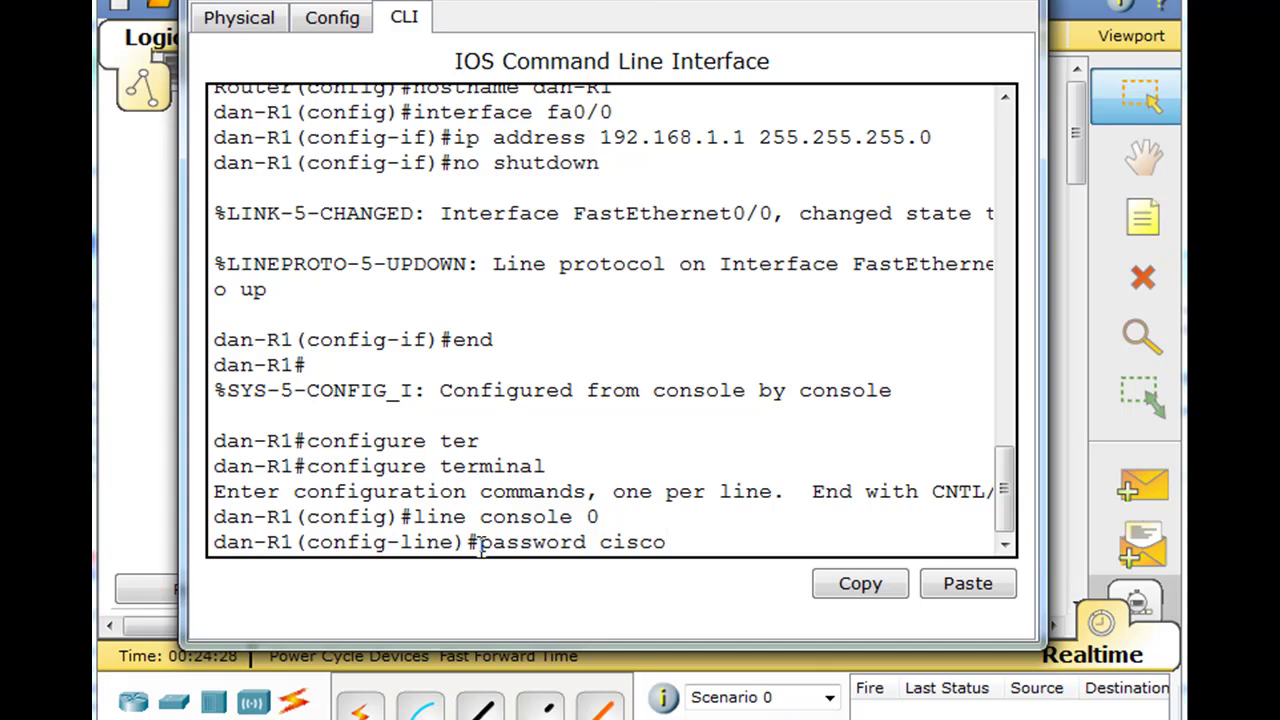
{"action": "key", "text": "Return"}
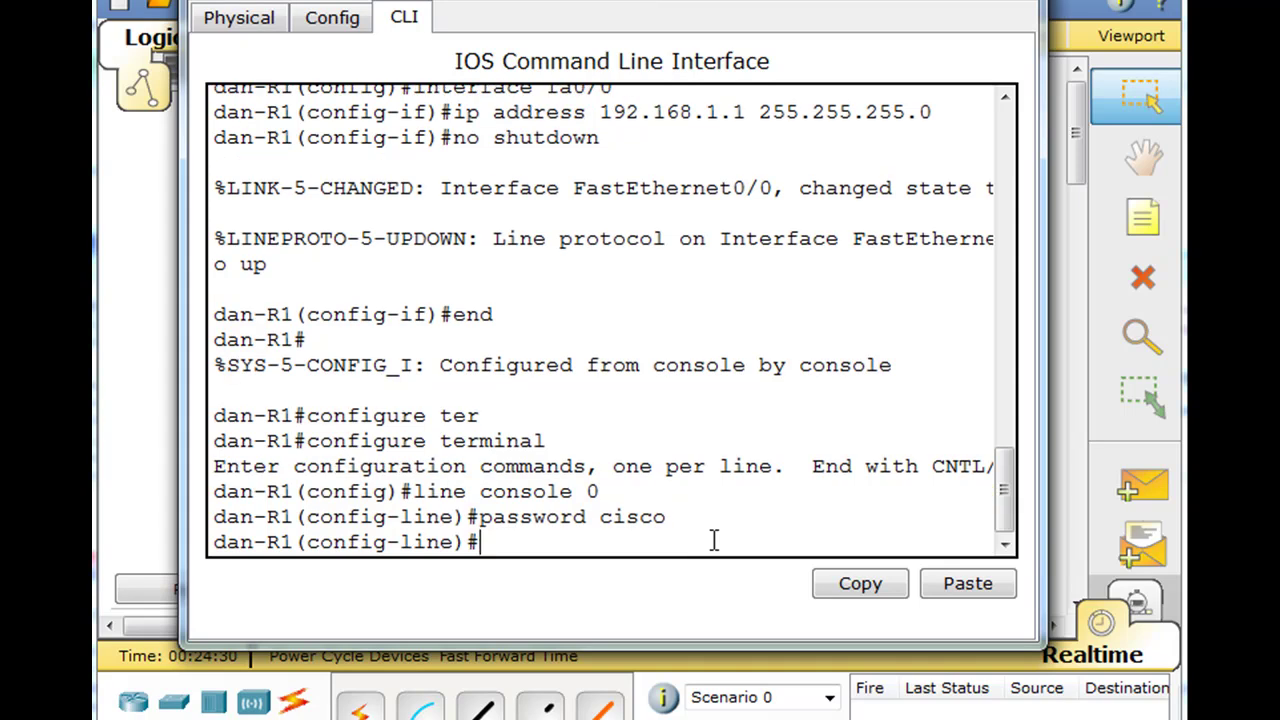
{"action": "type", "text": "login"}
{"action": "key", "text": "Return"}
{"action": "type", "text": "end"}
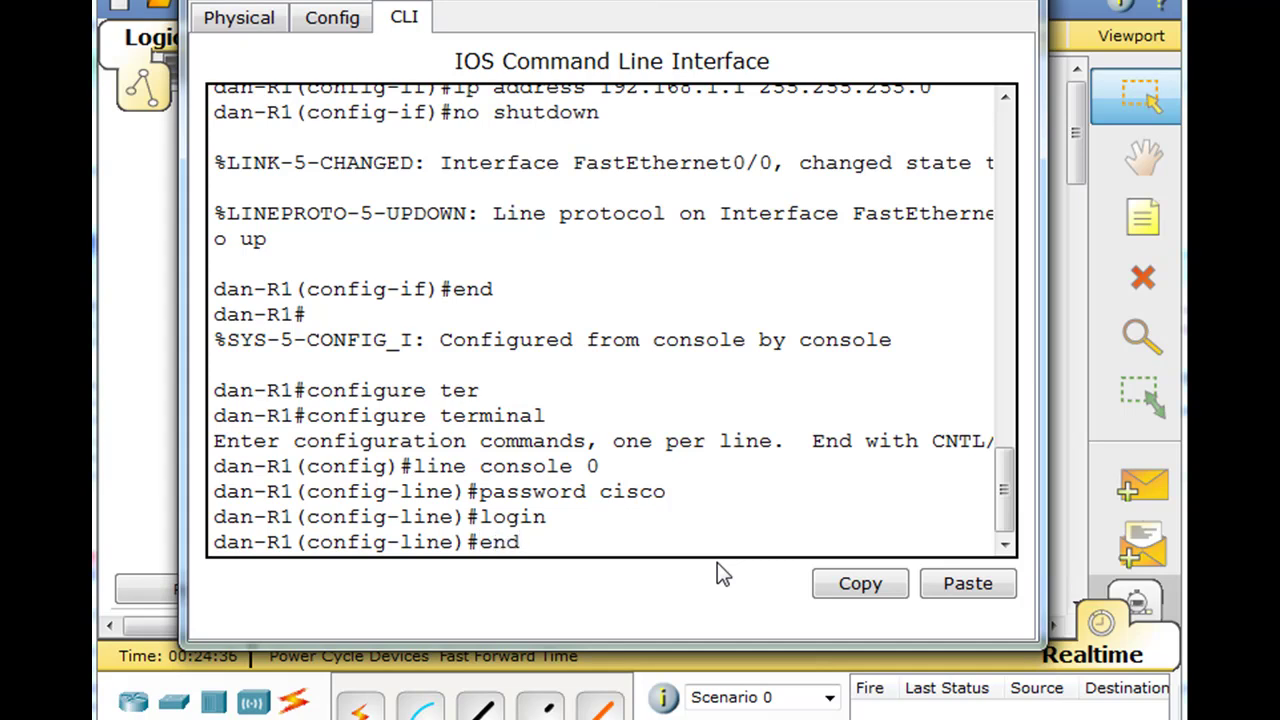
{"action": "key", "text": "Return"}
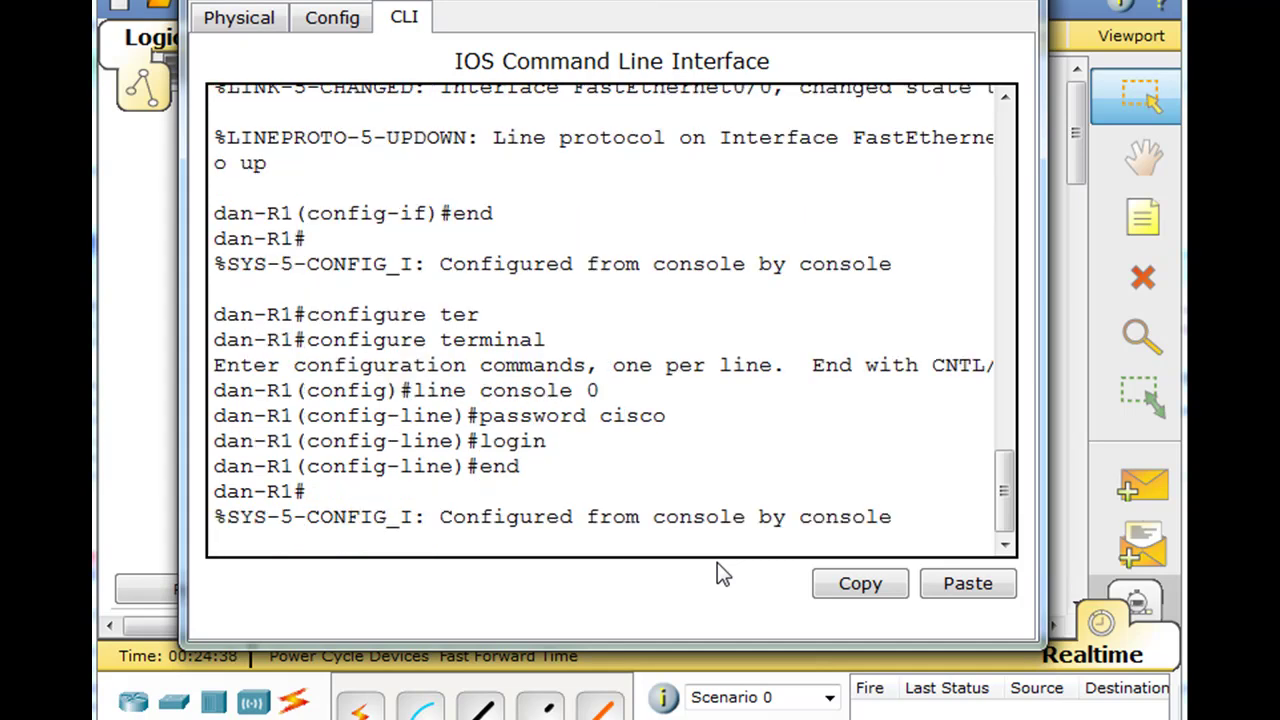
{"action": "key", "text": "Return"}
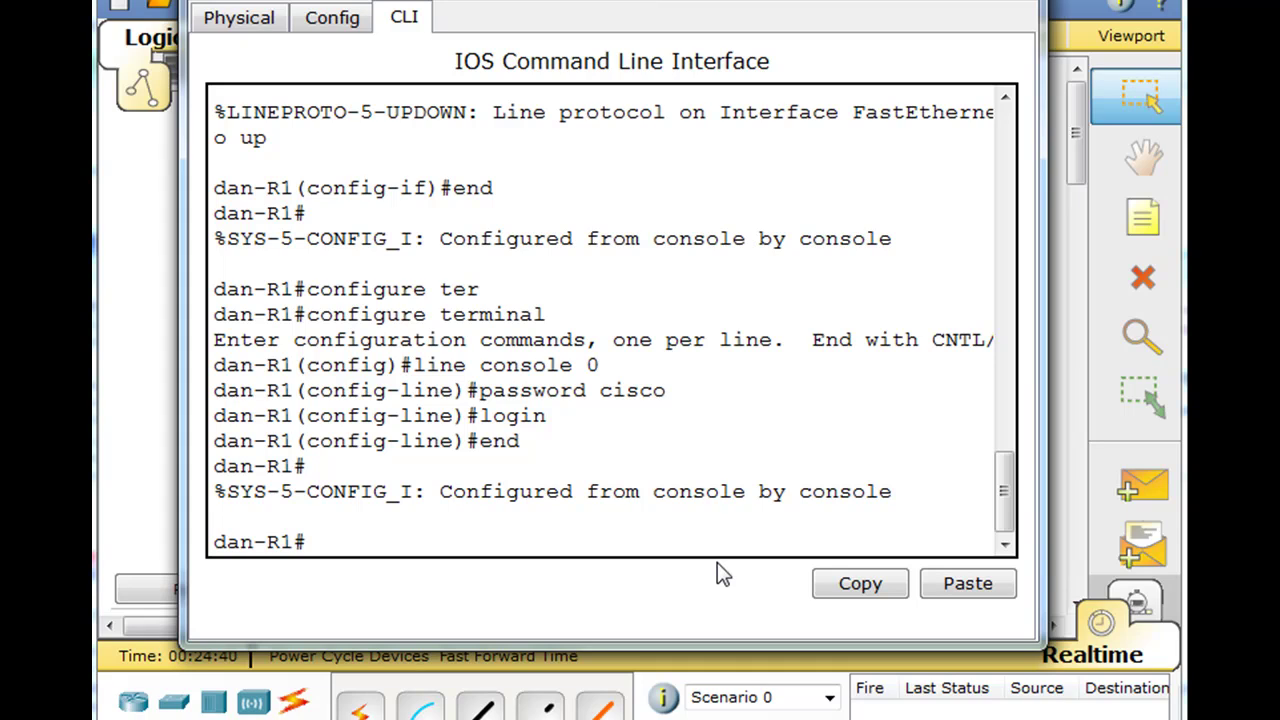
{"action": "type", "text": "exit"}
{"action": "key", "text": "Return"}
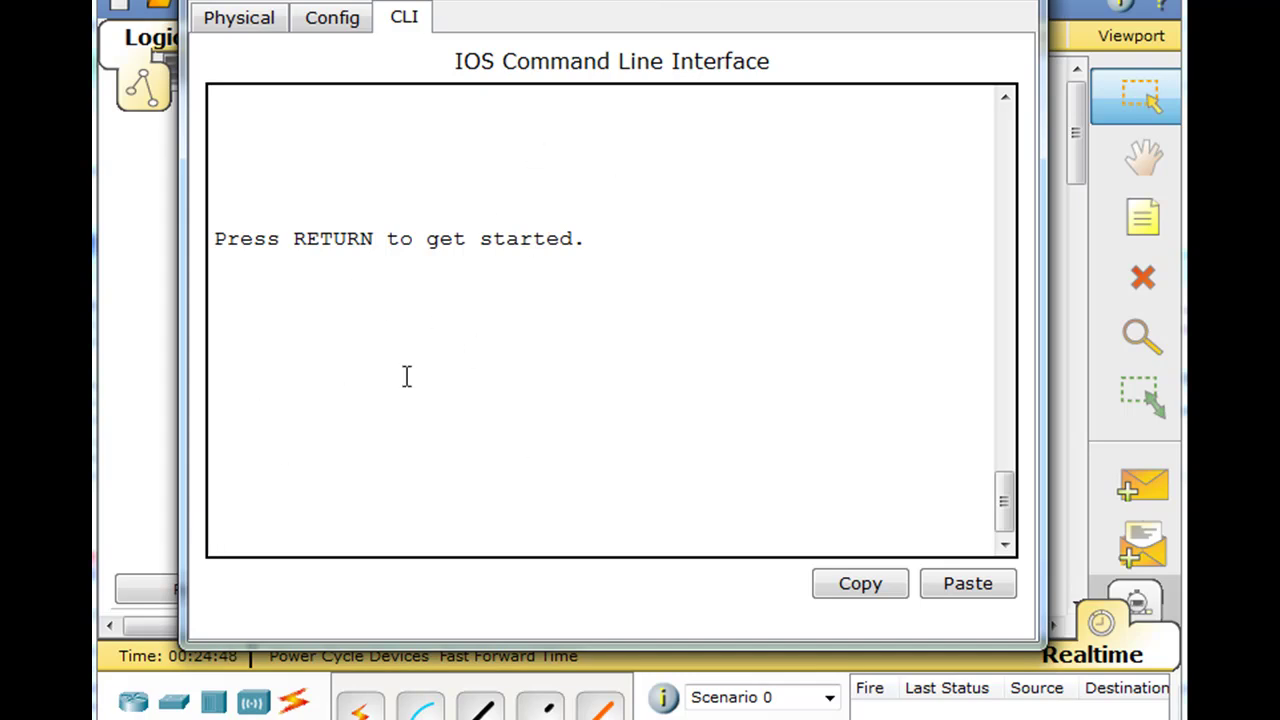
- Log in to the console with its password and enter privileged mode with enable
{"action": "left_click", "coordinate": [644, 252]}
{"action": "key", "text": "Return"}
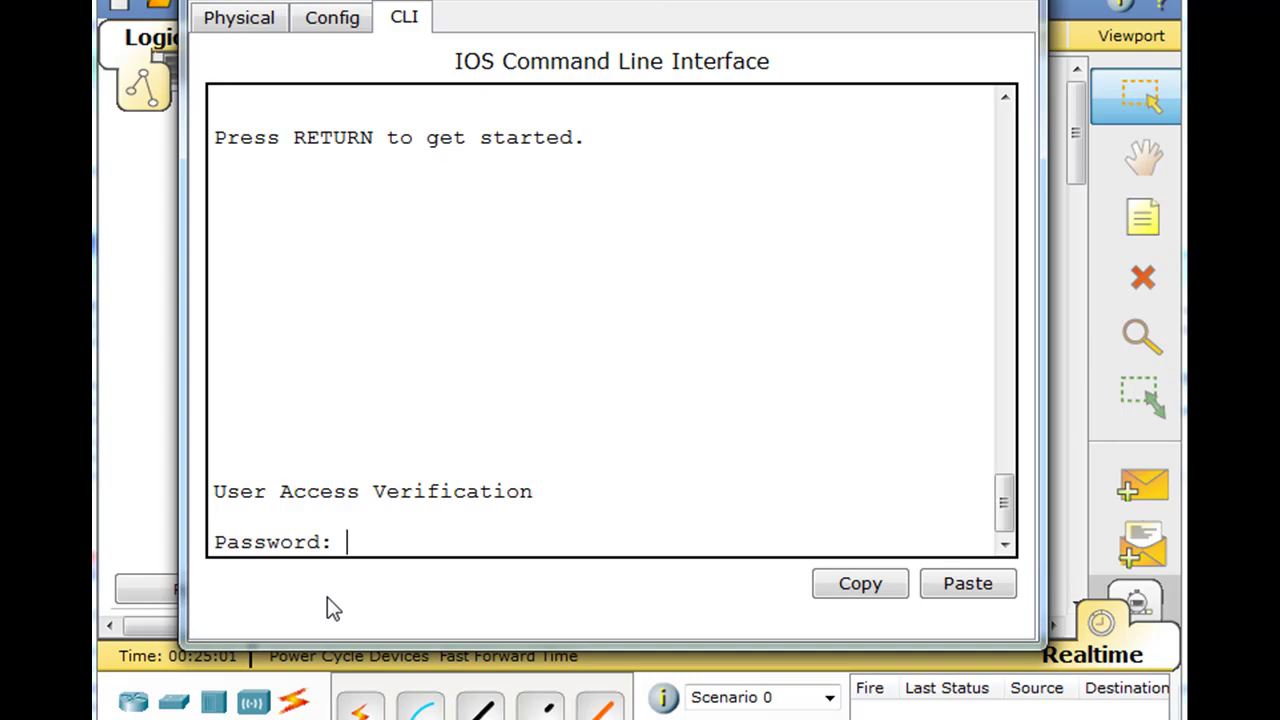
{"action": "key", "text": "Return"}
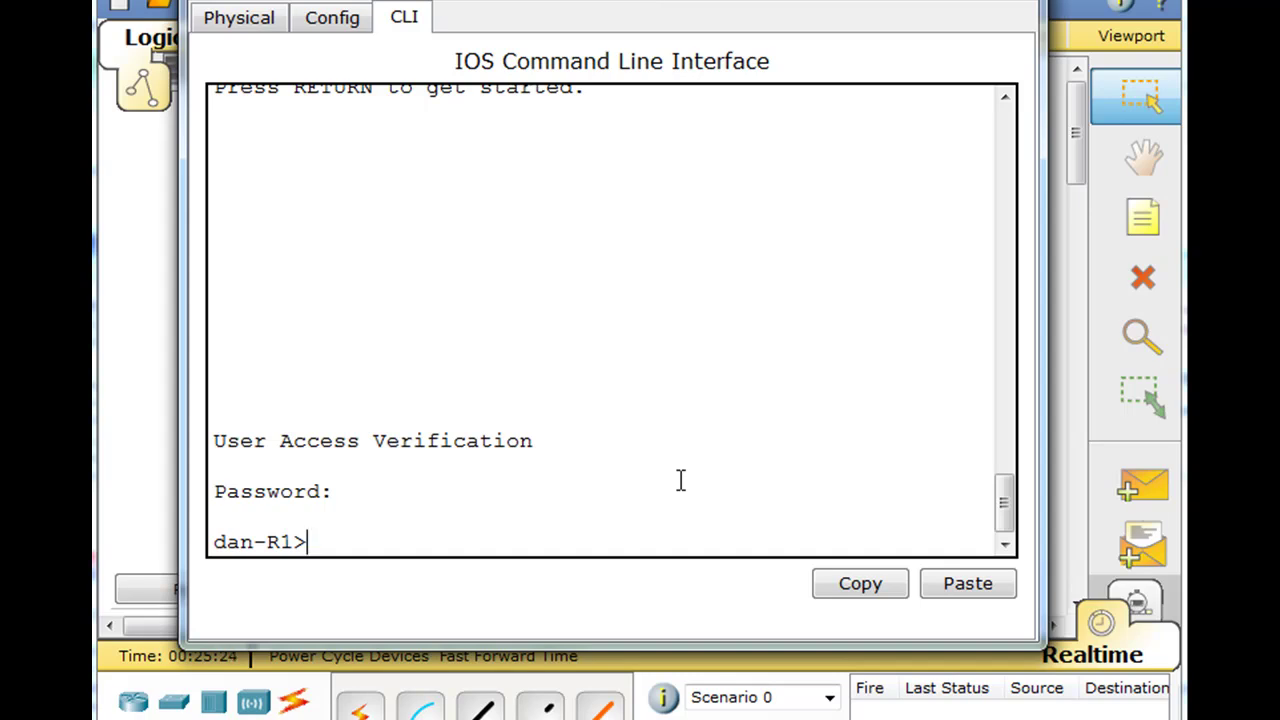
{"action": "type", "text": "enable"}
{"action": "key", "text": "Return"}
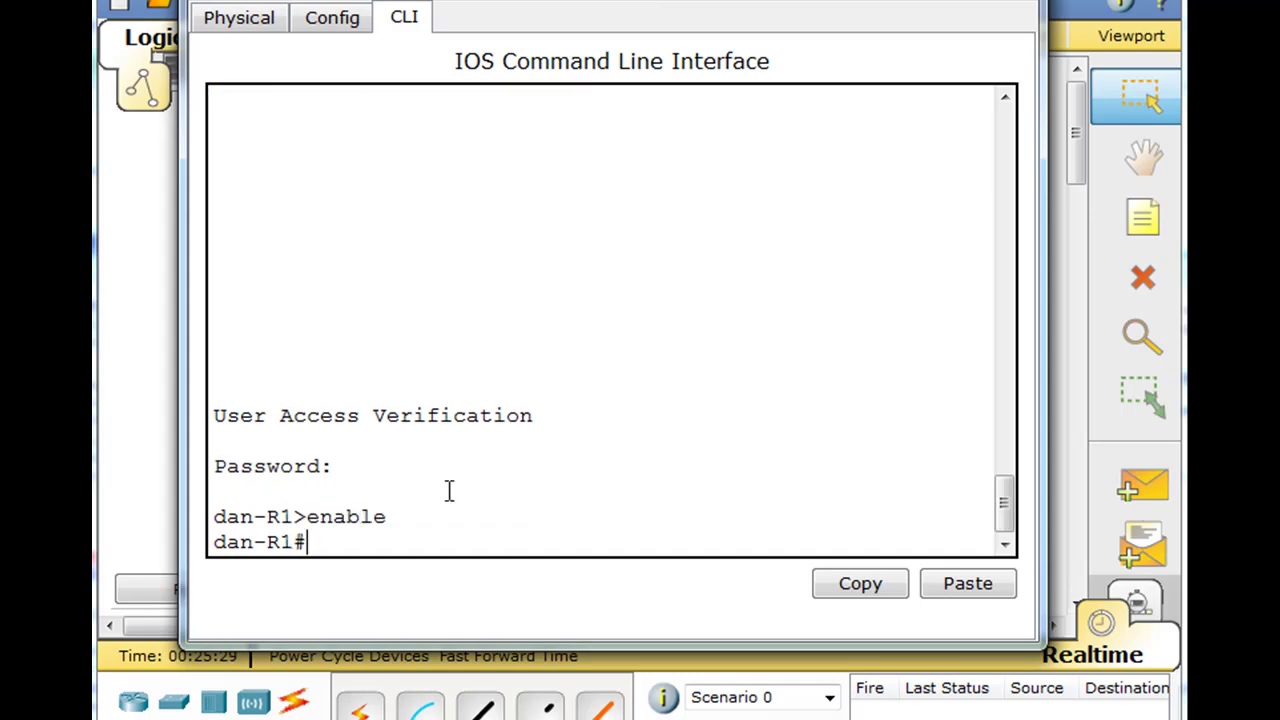
- Display show running-config and page through it to the console line settings
{"action": "type", "text": "show runn"}
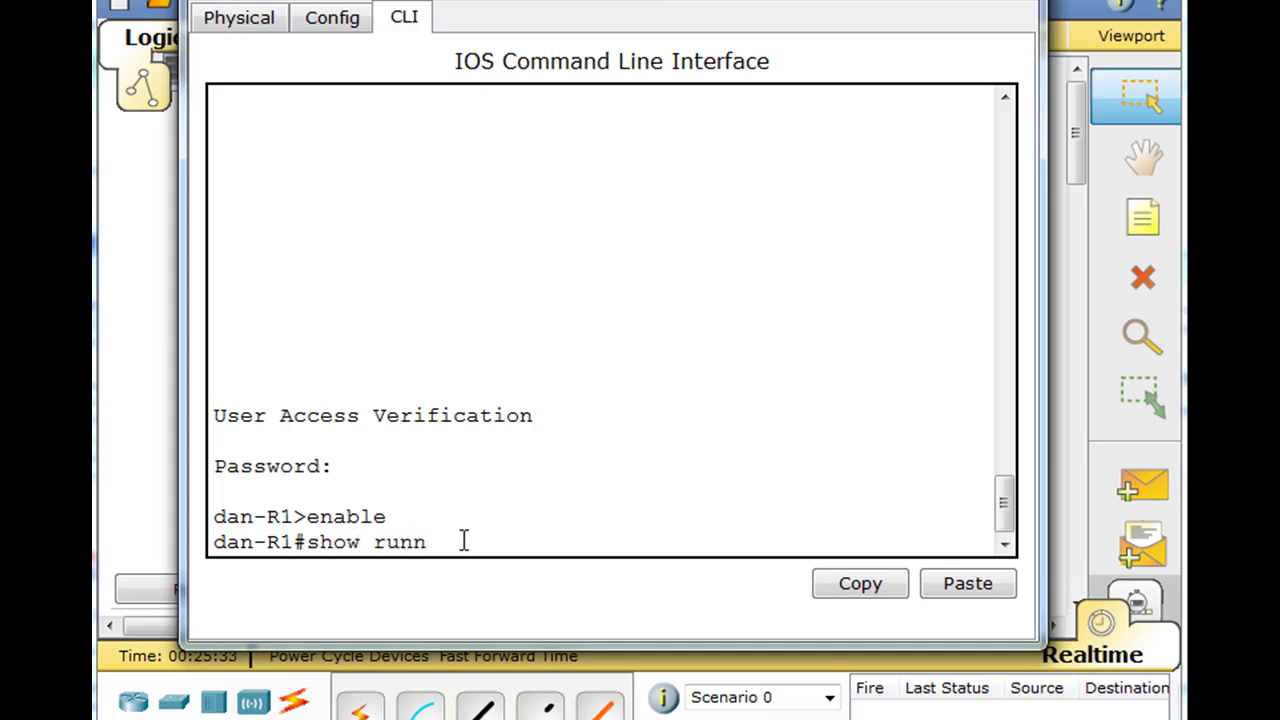
{"action": "key", "text": "Tab"}
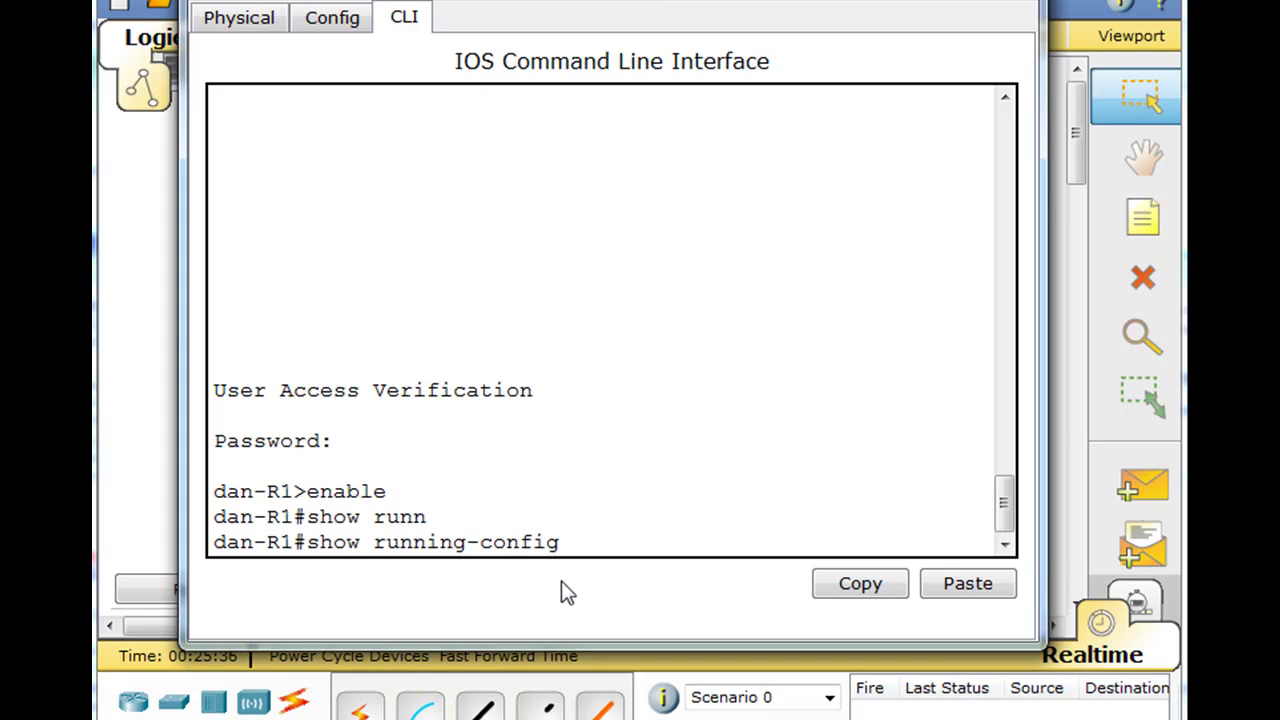
{"action": "key", "text": "Return"}
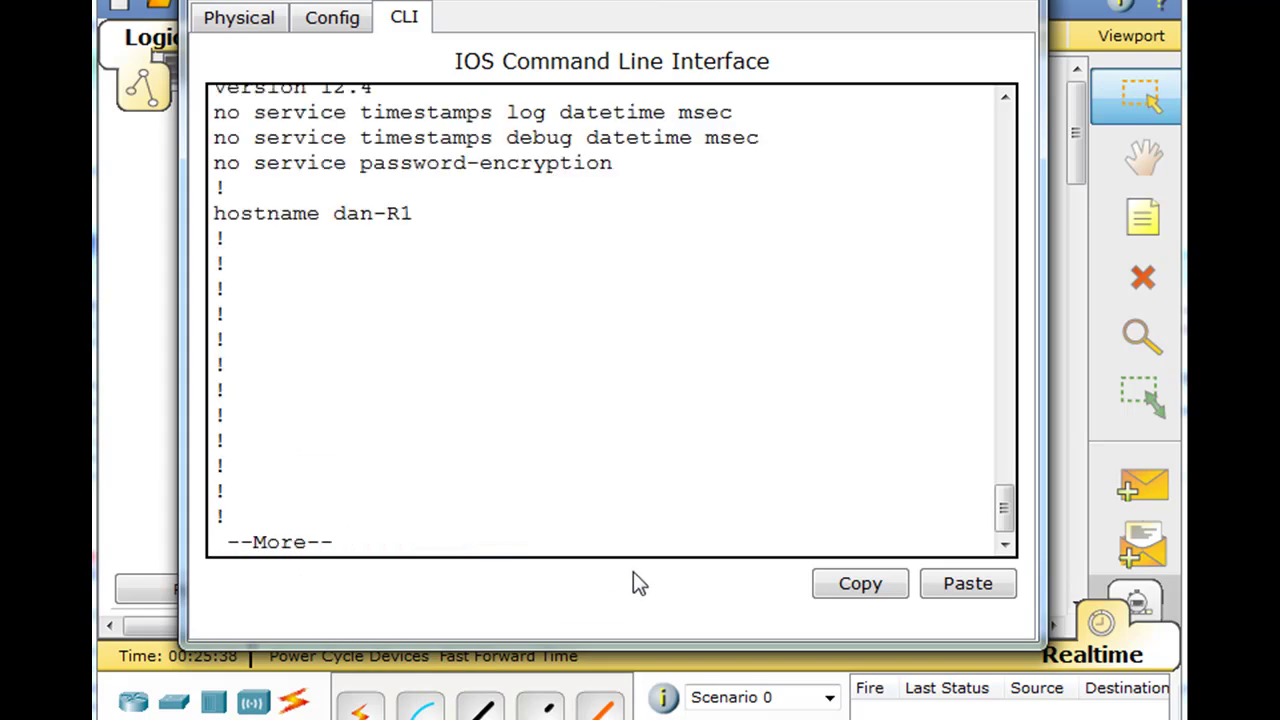
{"action": "key", "text": "space"}
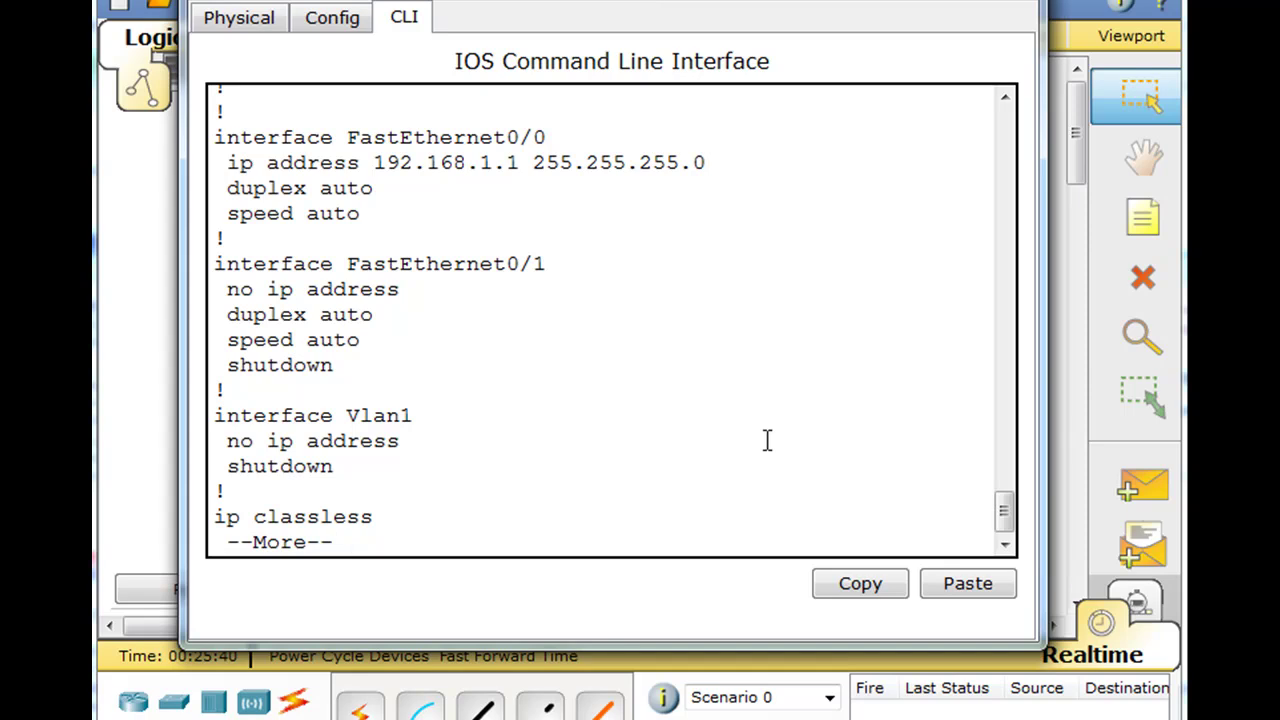
{"action": "key", "text": "space"}
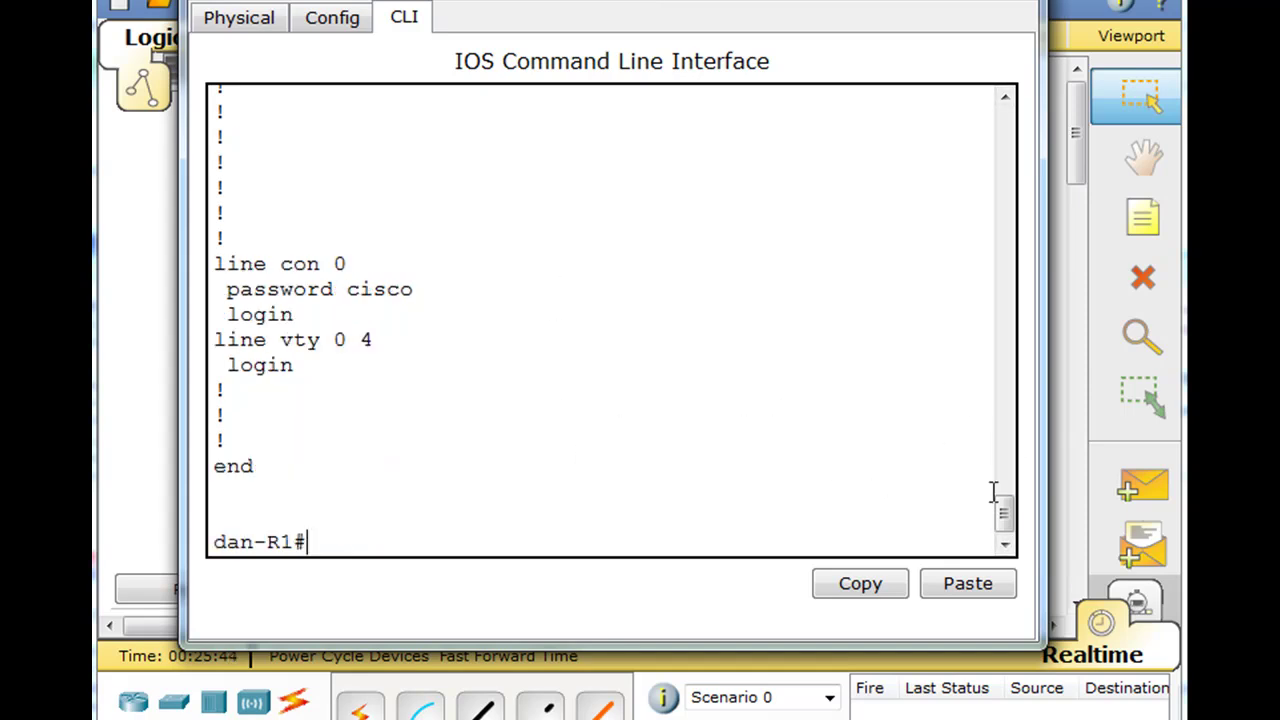
{"action": "mouse_move", "coordinate": [1003, 528]}
{"action": "left_mouse_down"}
{"action": "mouse_move", "coordinate": [974, 369]}
{"action": "mouse_move", "coordinate": [978, 533]}
{"action": "left_mouse_up"}
{"action": "left_click_drag", "start_coordinate": [216, 263], "coordinate": [356, 263]}
{"action": "left_click_drag", "start_coordinate": [228, 289], "coordinate": [434, 293]}
{"action": "left_click", "coordinate": [428, 316]}
{"action": "left_click_drag", "start_coordinate": [347, 290], "coordinate": [441, 314]}
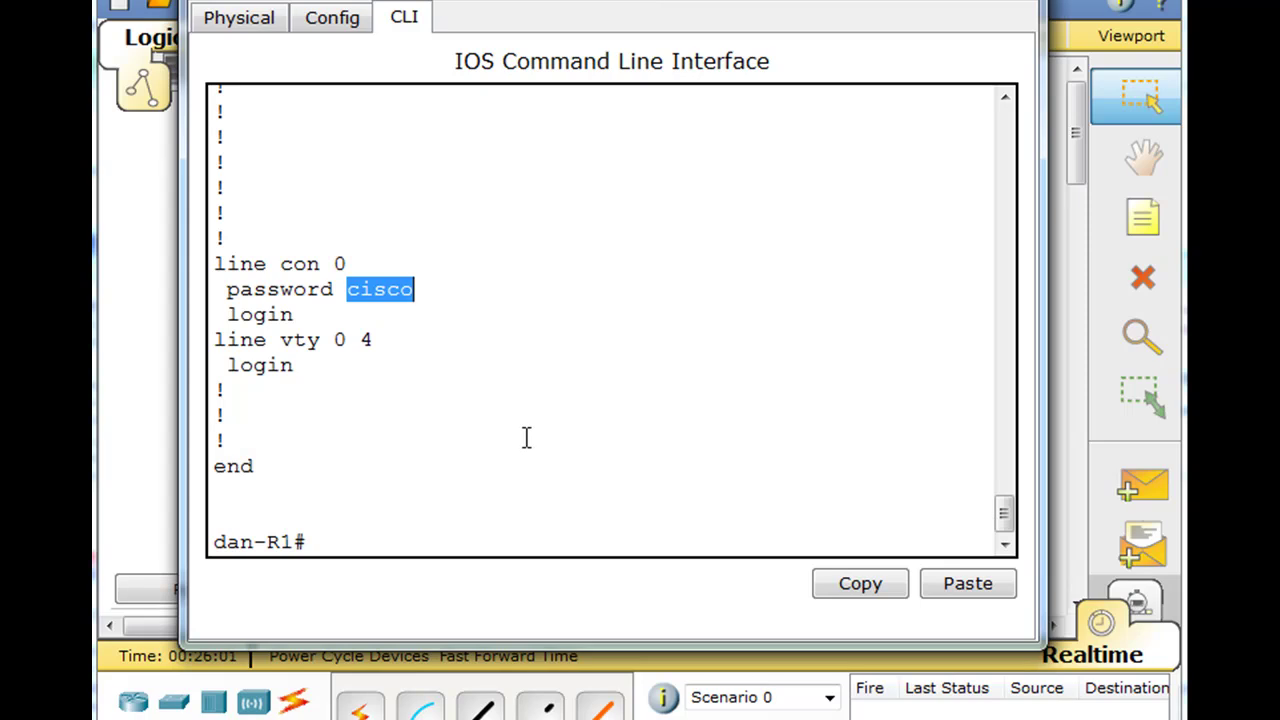
{"action": "left_click", "coordinate": [565, 398]}
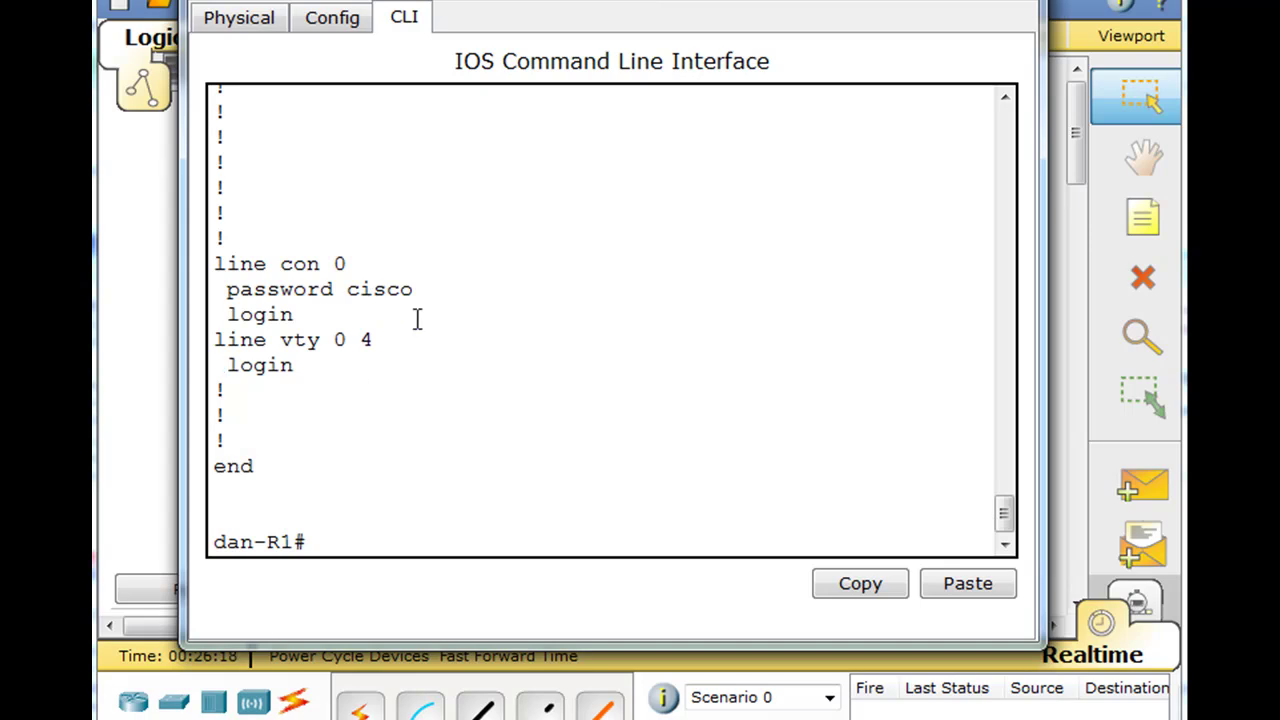
{"action": "mouse_move", "coordinate": [416, 291]}
{"action": "left_mouse_down"}
{"action": "mouse_move", "coordinate": [334, 297]}
{"action": "mouse_move", "coordinate": [418, 288]}
{"action": "left_mouse_up"}
{"action": "left_click", "coordinate": [334, 291]}
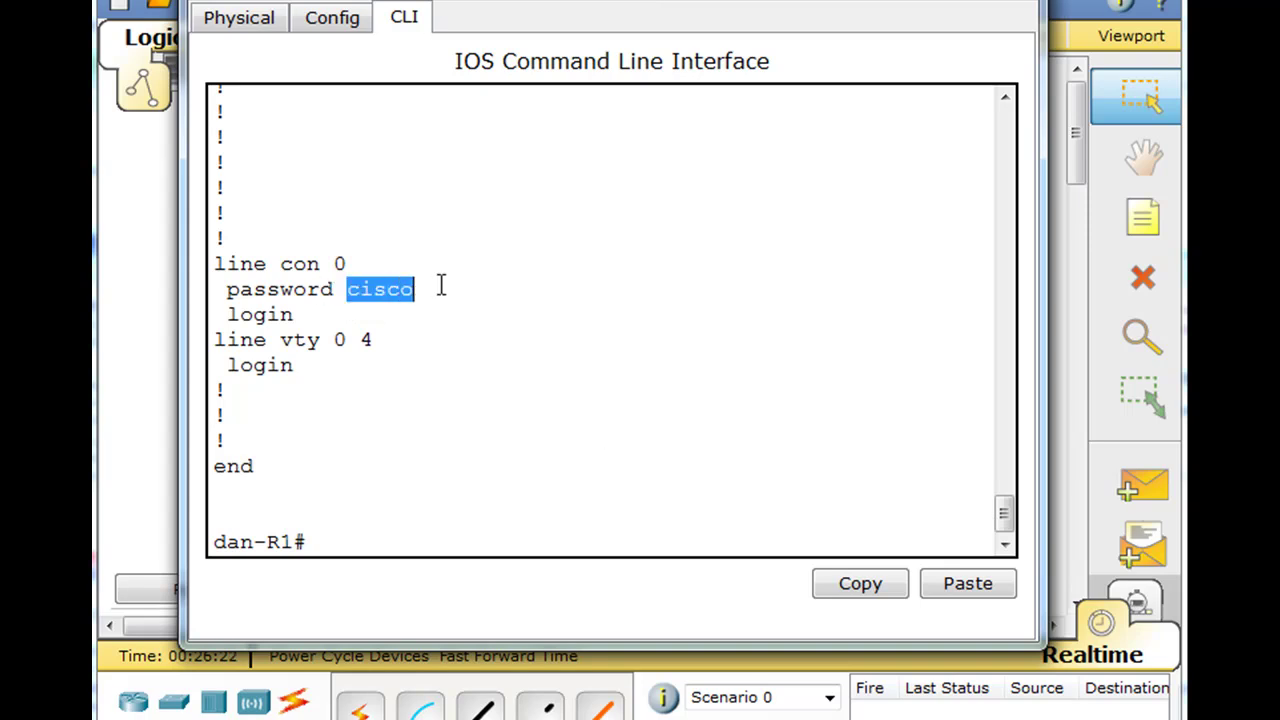
{"action": "left_click", "coordinate": [497, 341]}
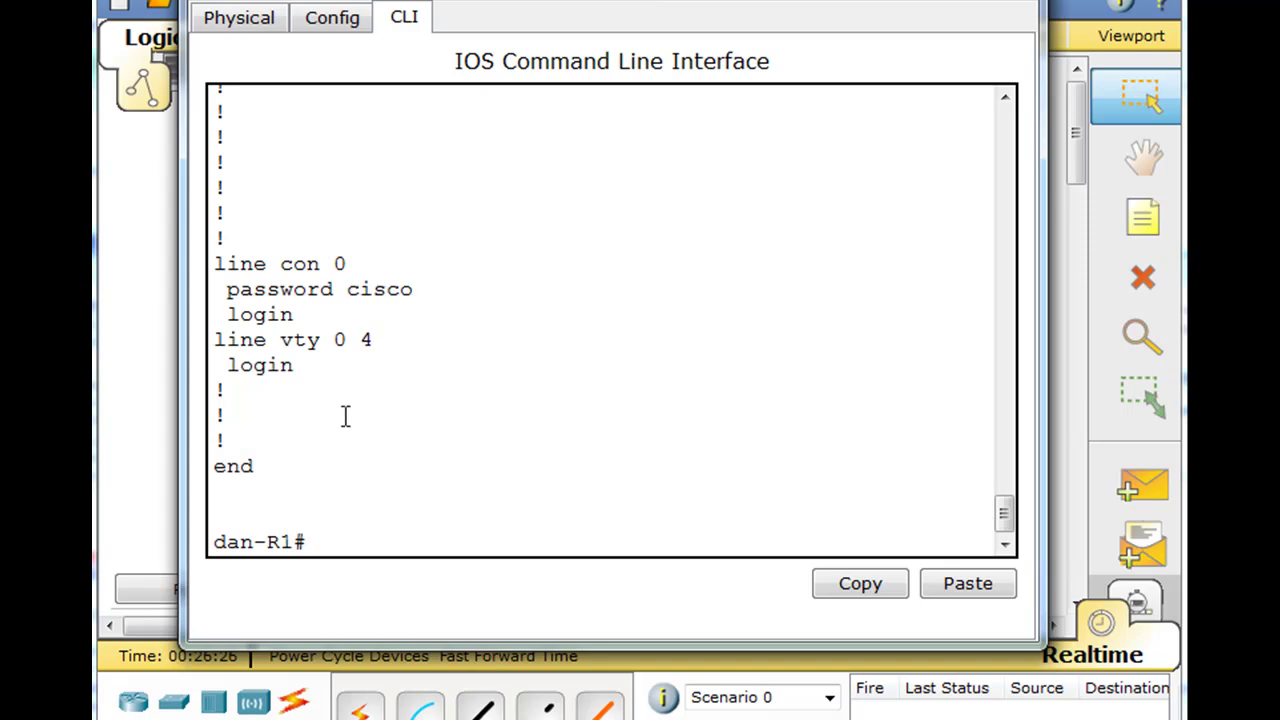
{"action": "left_click_drag", "start_coordinate": [346, 289], "coordinate": [463, 288]}
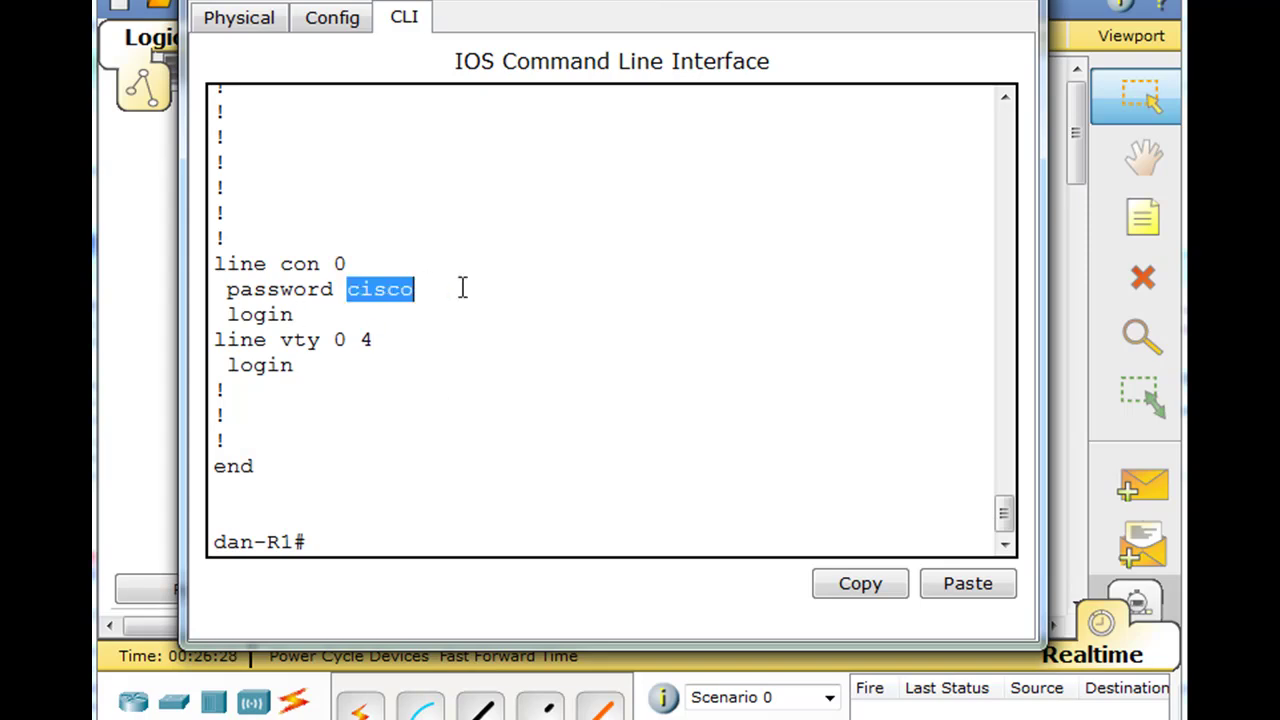
{"action": "left_click", "coordinate": [463, 391]}
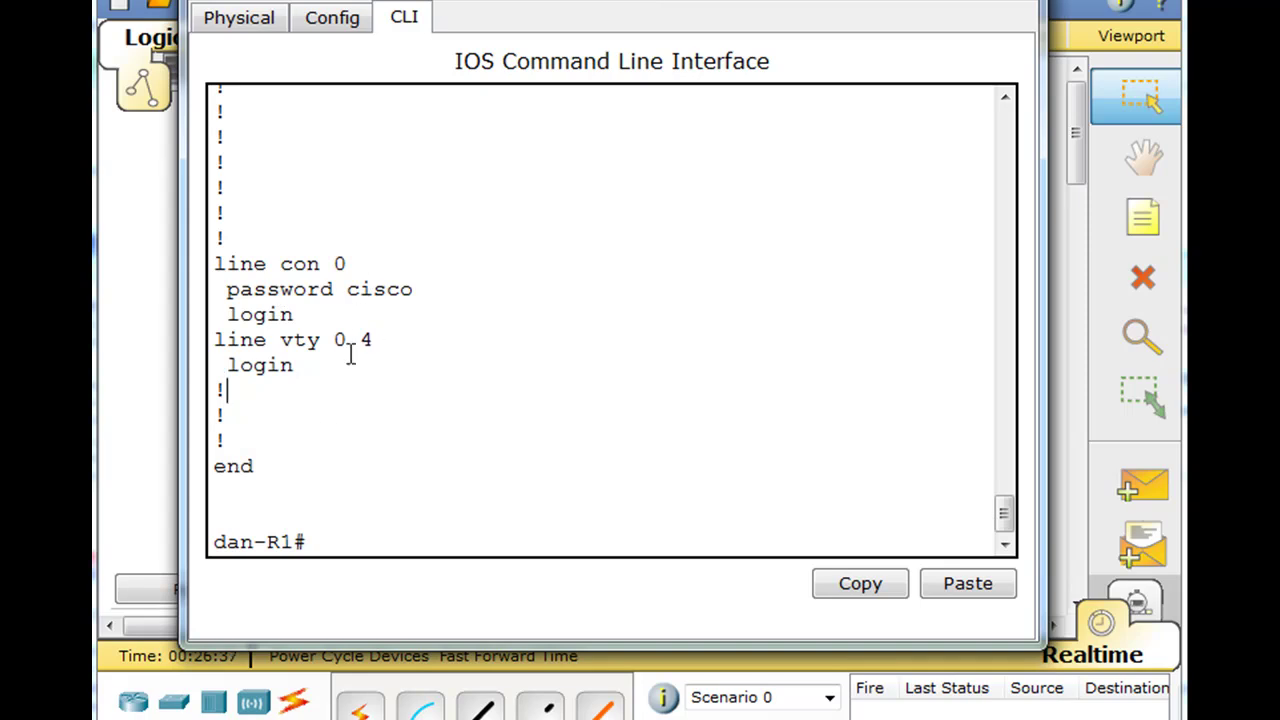
{"action": "left_click_drag", "start_coordinate": [214, 340], "coordinate": [389, 340]}
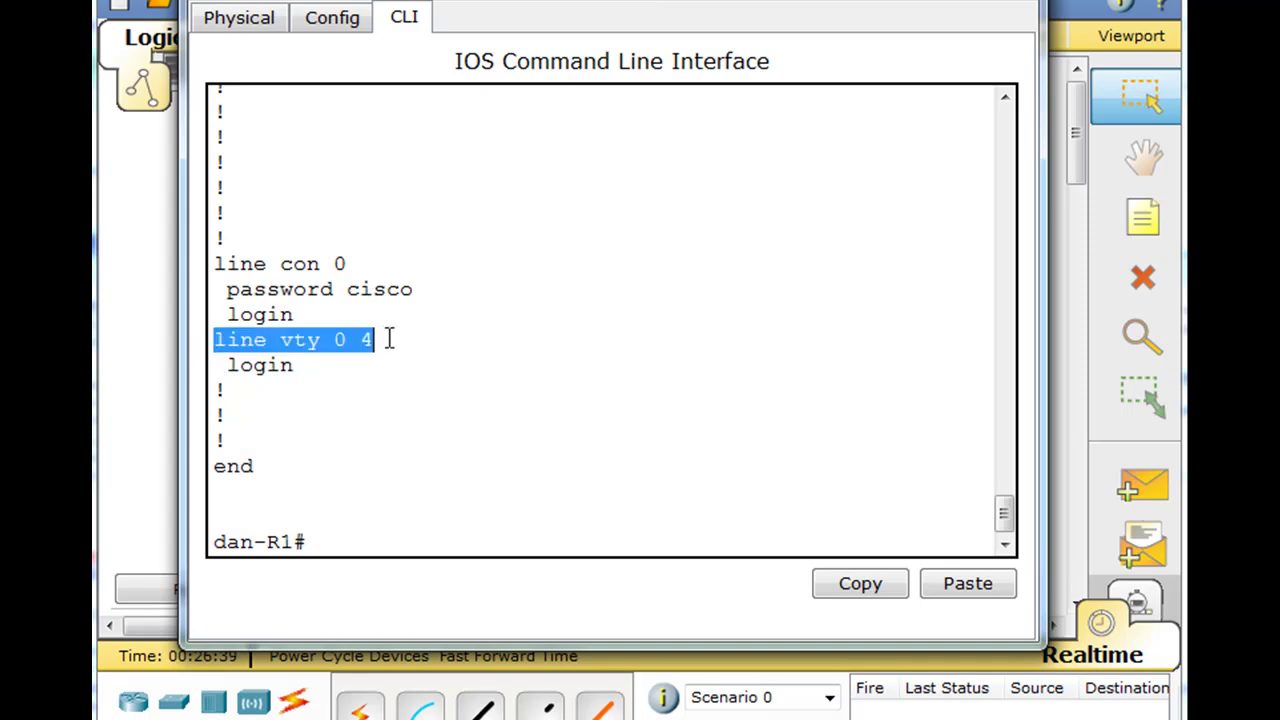
{"action": "left_click_drag", "start_coordinate": [297, 366], "coordinate": [193, 371]}
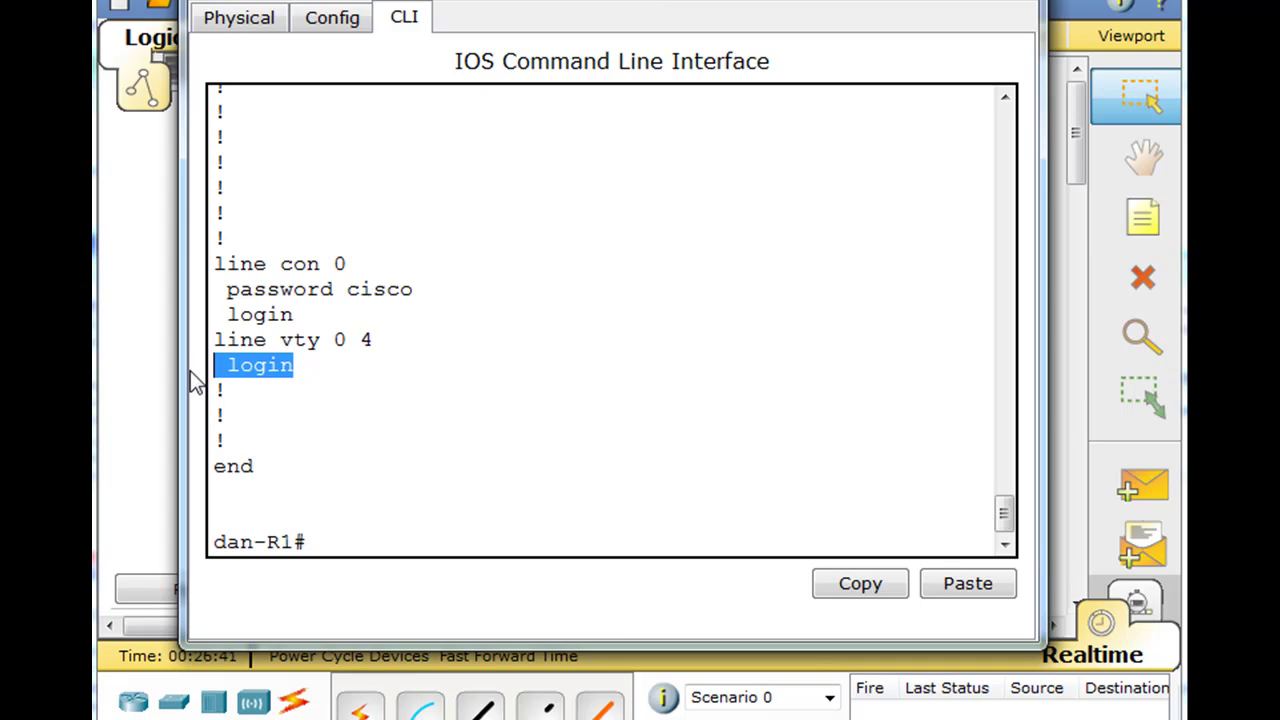